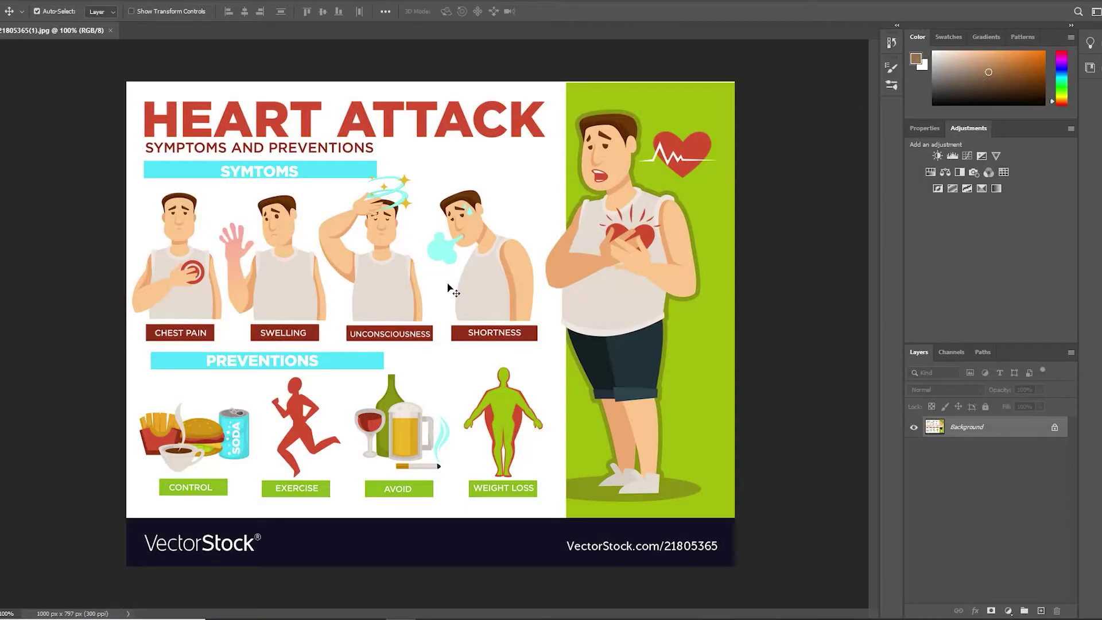
Step: Magic-wand the white background and invert it so all artwork and lettering are selected
key(w)
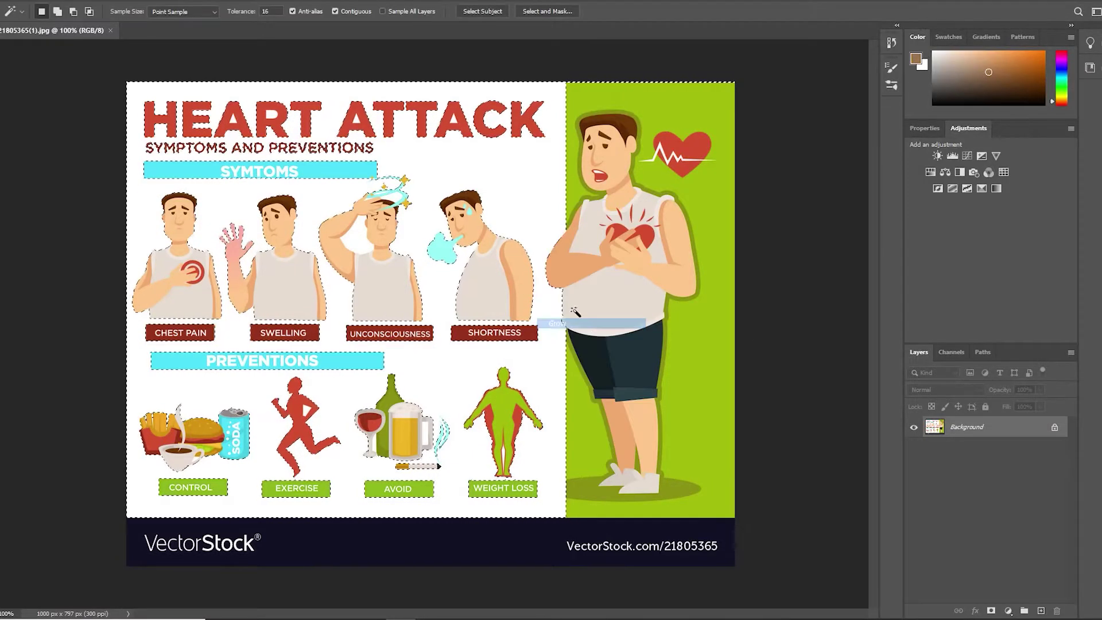
right_click(540, 214)
key(j)
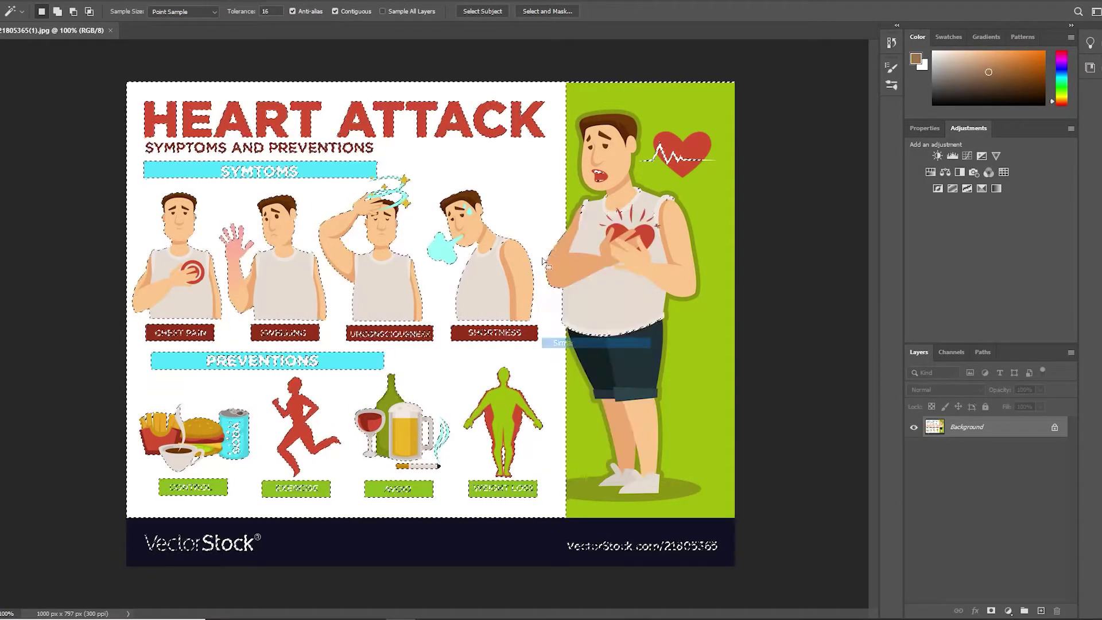
scroll(537, 221, up, 4)
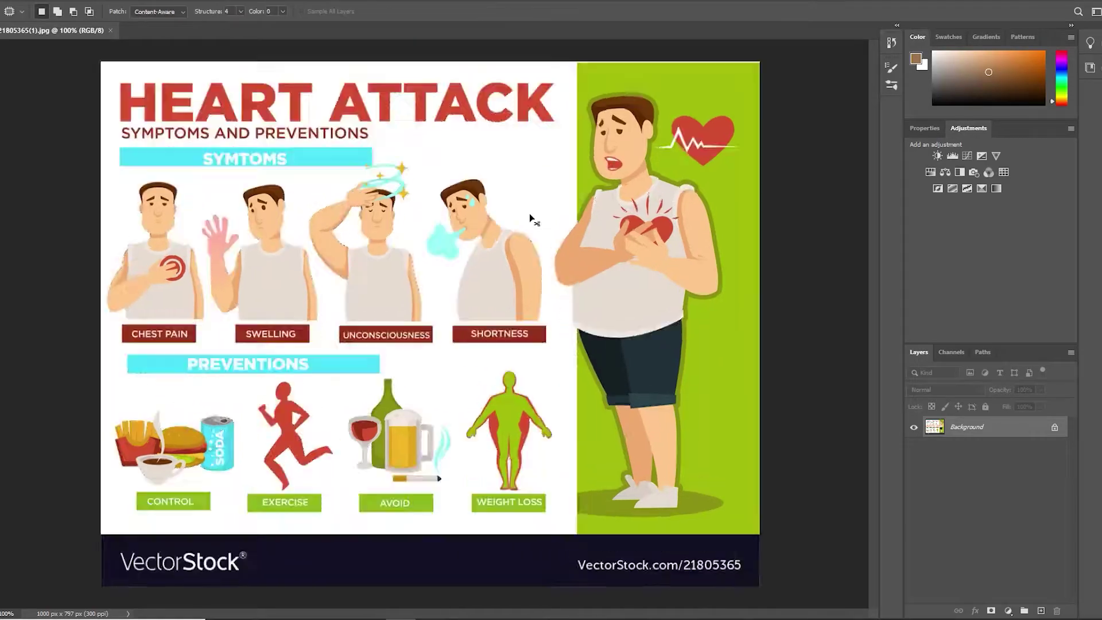
Step: Add the SYMTOMS banner to the selection with the Rectangular Marquee
key(m)
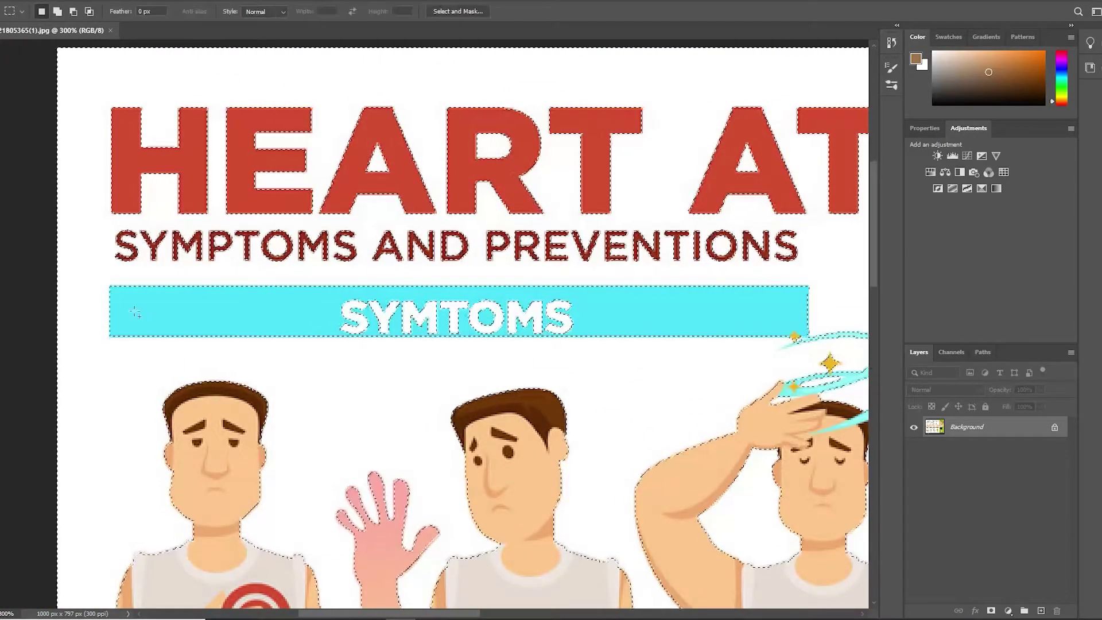
drag(115, 289, 693, 337)
drag(795, 342, 716, 343)
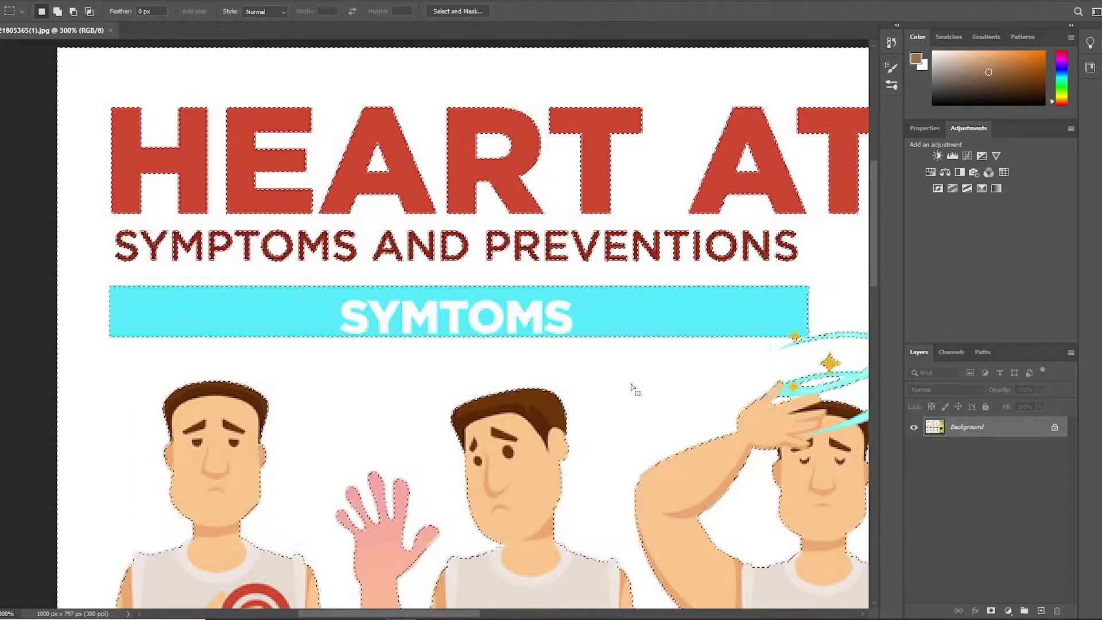
scroll(634, 386, down, 5)
scroll(547, 148, down, 1)
scroll(546, 148, left, 3)
Step: Add the CHEST PAIN, SWELLING and UNCONSCIOUSNESS labels to the selection
drag(257, 347, 435, 352)
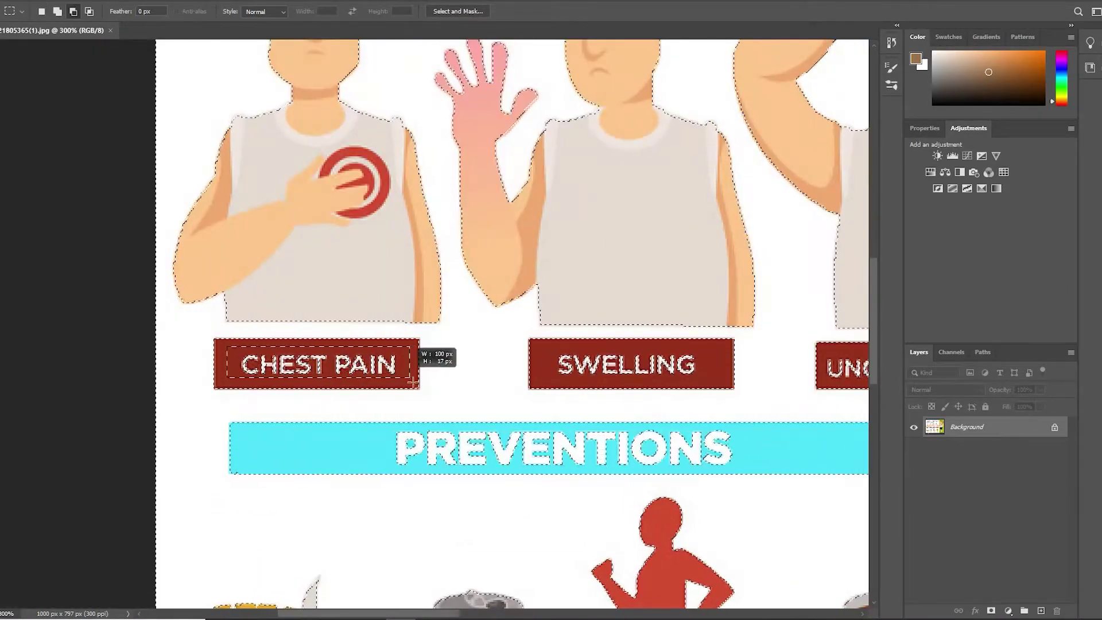
drag(531, 345, 720, 362)
scroll(515, 344, right, 5)
drag(515, 344, 753, 360)
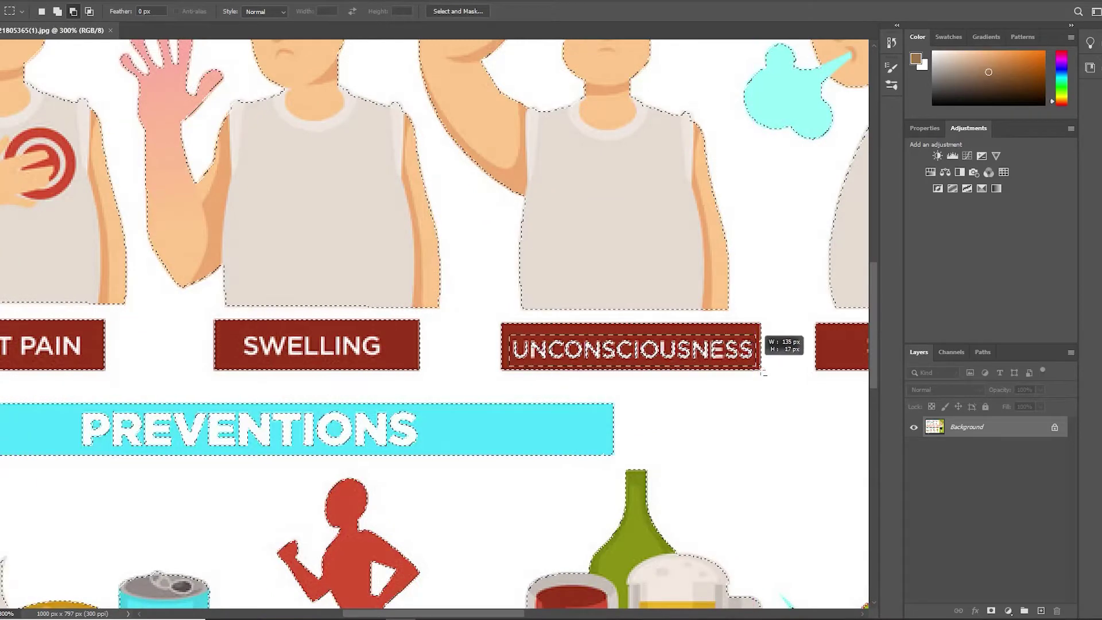
scroll(753, 361, right, 5)
scroll(655, 350, up, 3)
scroll(655, 350, right, 3)
scroll(656, 350, right, 5)
scroll(655, 351, down, 1)
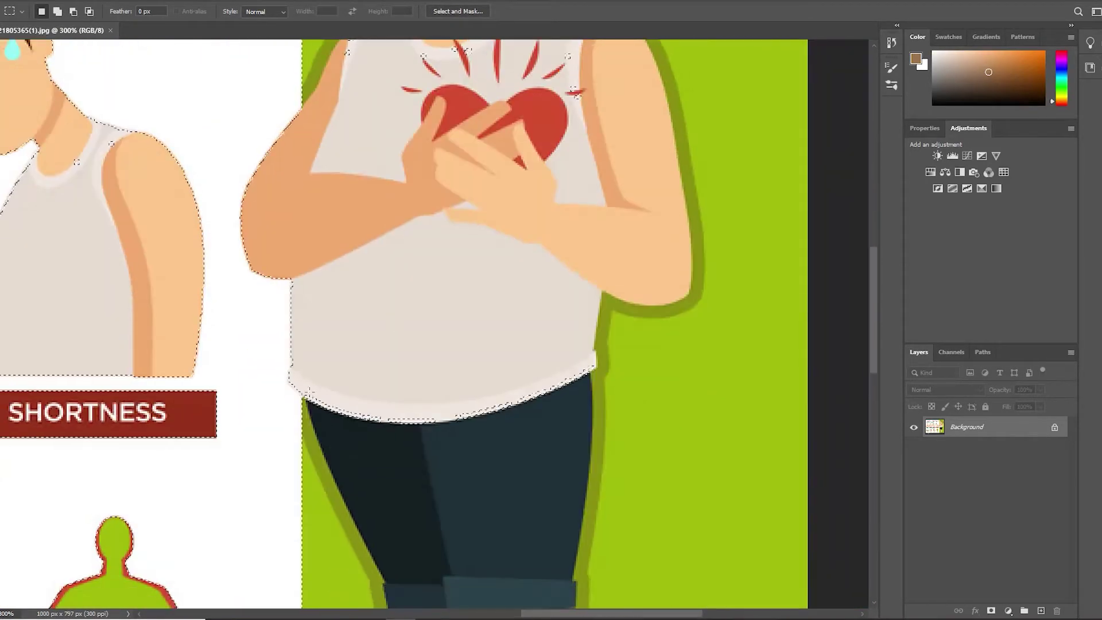
scroll(611, 348, up, 4)
scroll(611, 347, left, 2)
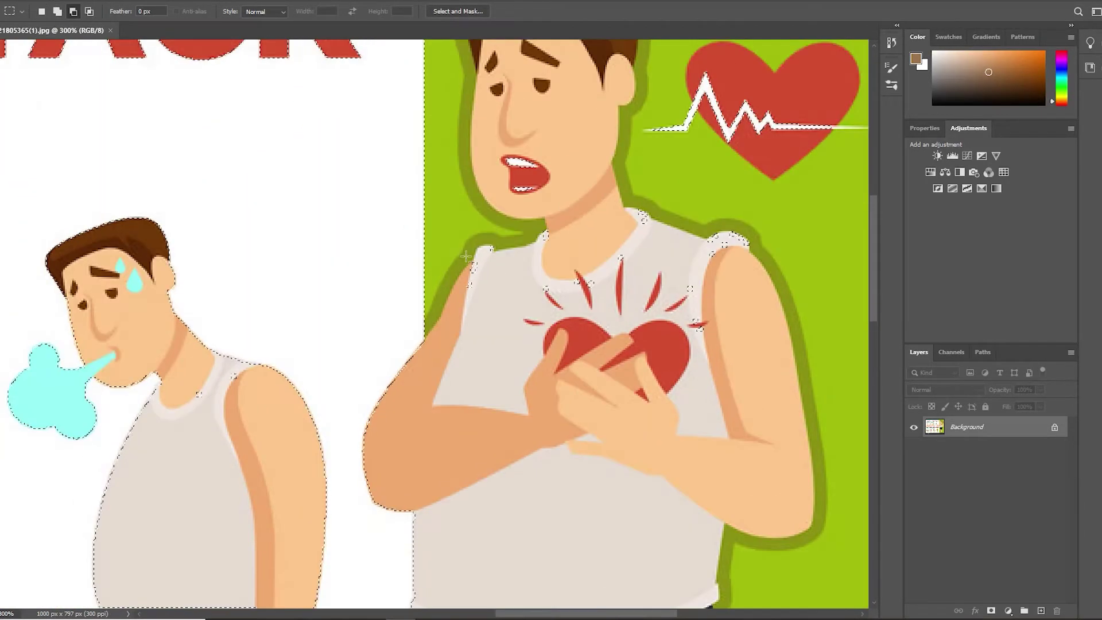
Step: Add the missing part of the large figure to the selection
drag(507, 140, 548, 195)
scroll(768, 285, up, 3)
scroll(671, 344, down, 3)
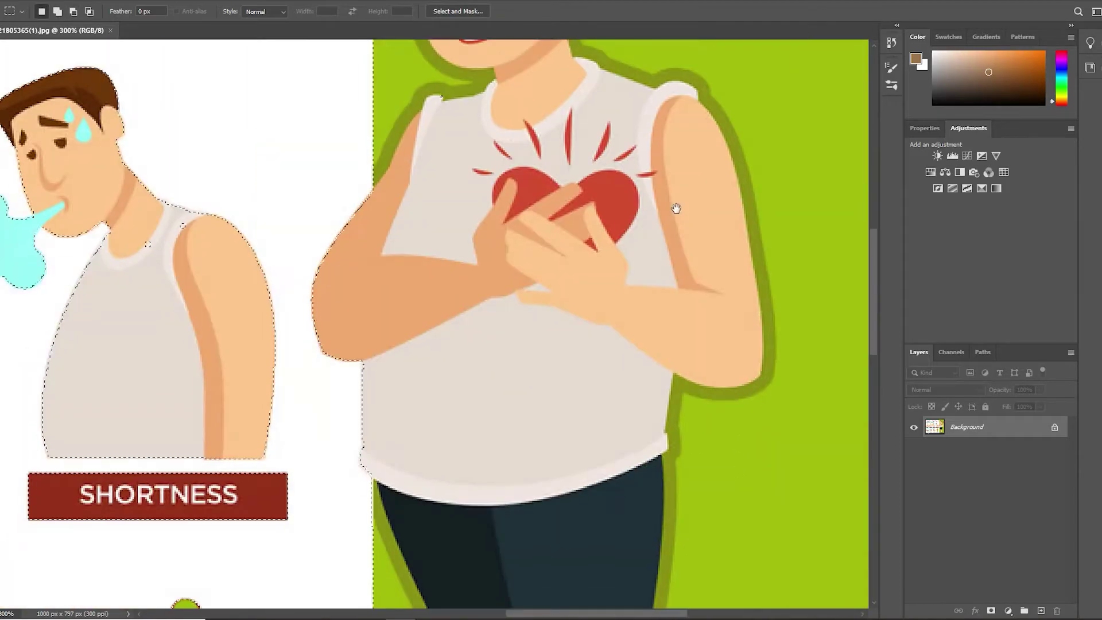
scroll(566, 291, down, 5)
scroll(567, 290, left, 5)
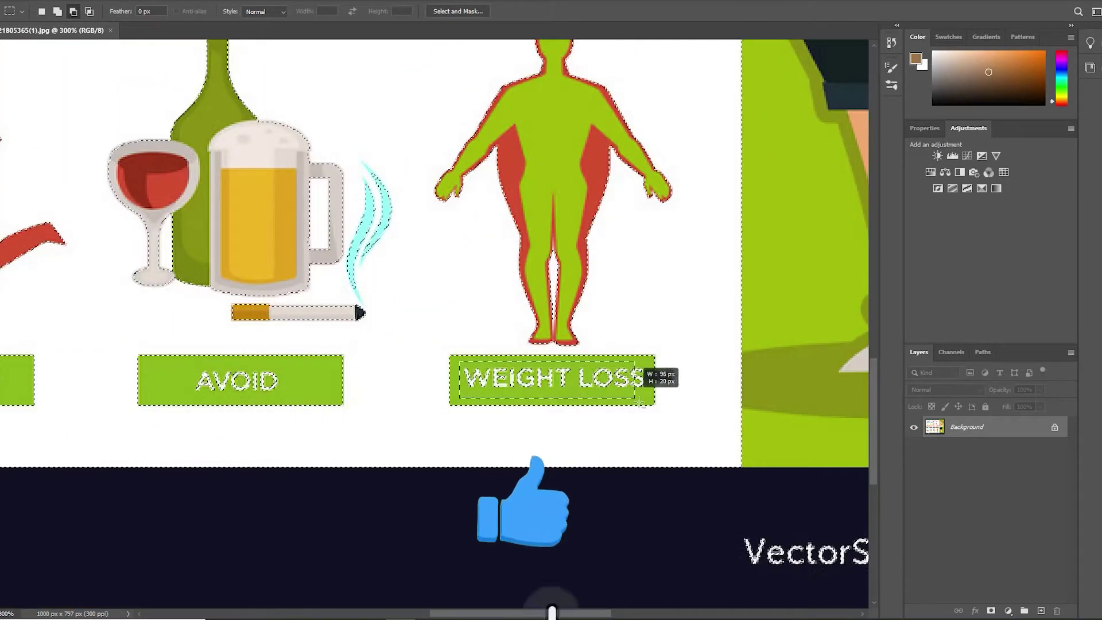
scroll(559, 426, left, 5)
Step: Add the AVOID label to the selection
drag(452, 386, 550, 422)
scroll(559, 426, left, 5)
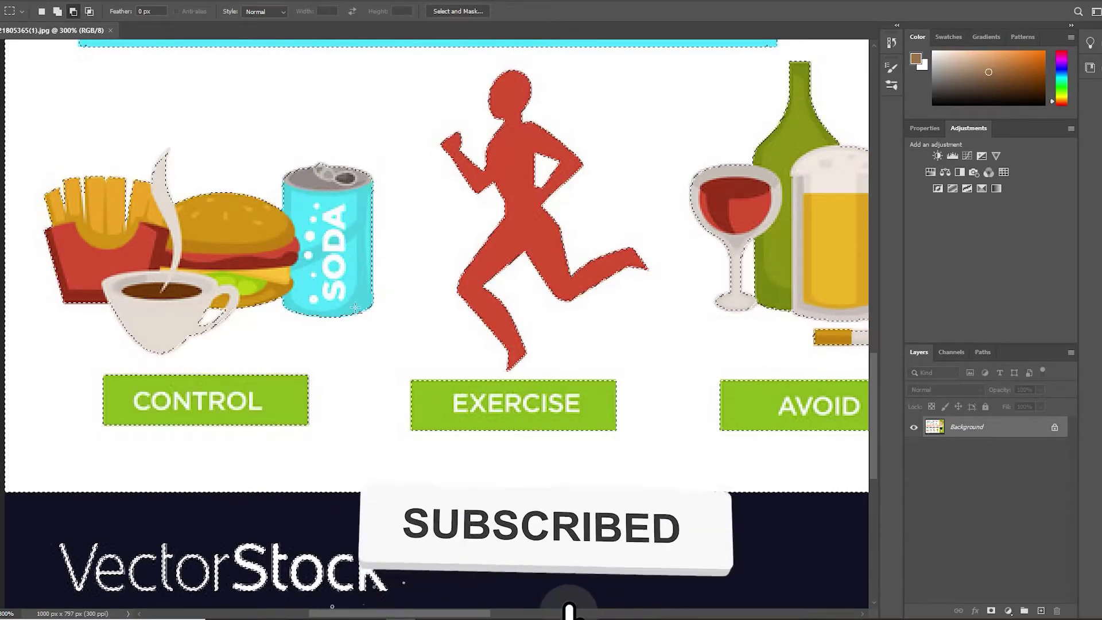
scroll(481, 429, up, 3)
scroll(480, 429, left, 5)
scroll(481, 430, up, 3)
scroll(480, 429, right, 5)
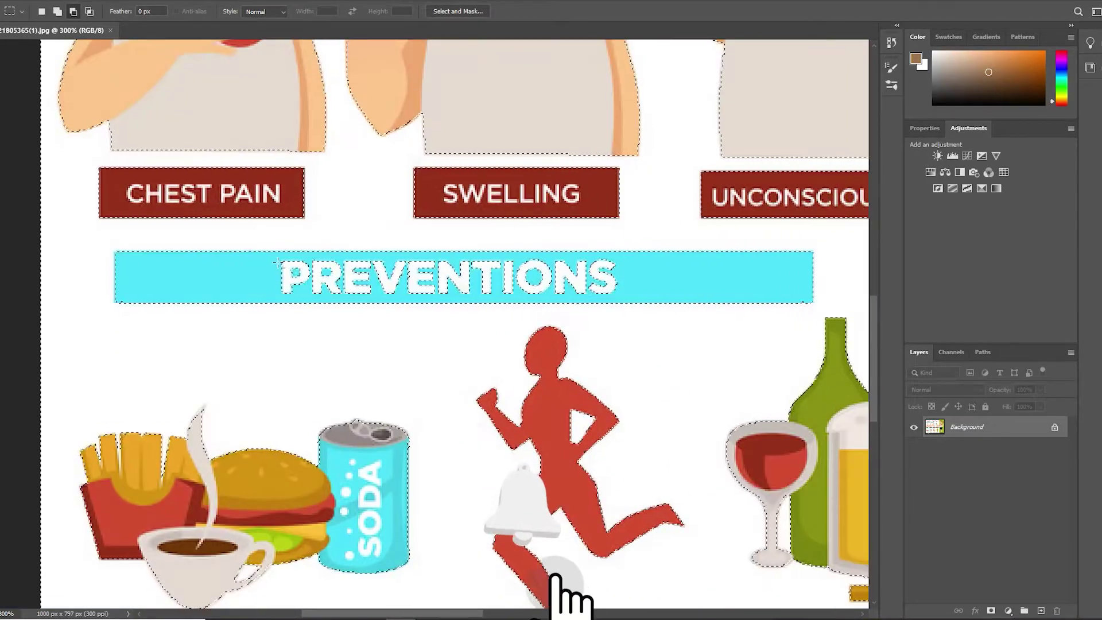
scroll(533, 410, right, 1)
scroll(533, 409, up, 5)
scroll(533, 410, right, 3)
scroll(551, 394, up, 4)
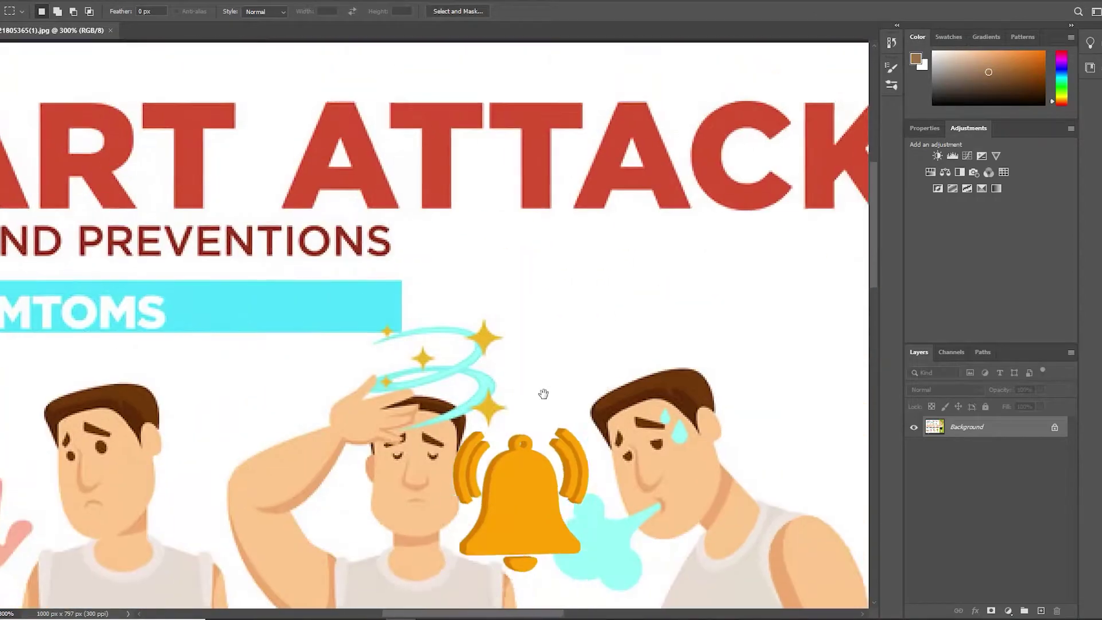
scroll(593, 340, up, 2)
right_click(644, 253)
Step: Apply a 1.5-pixel feather to the artwork and lettering selection
key(Escape)
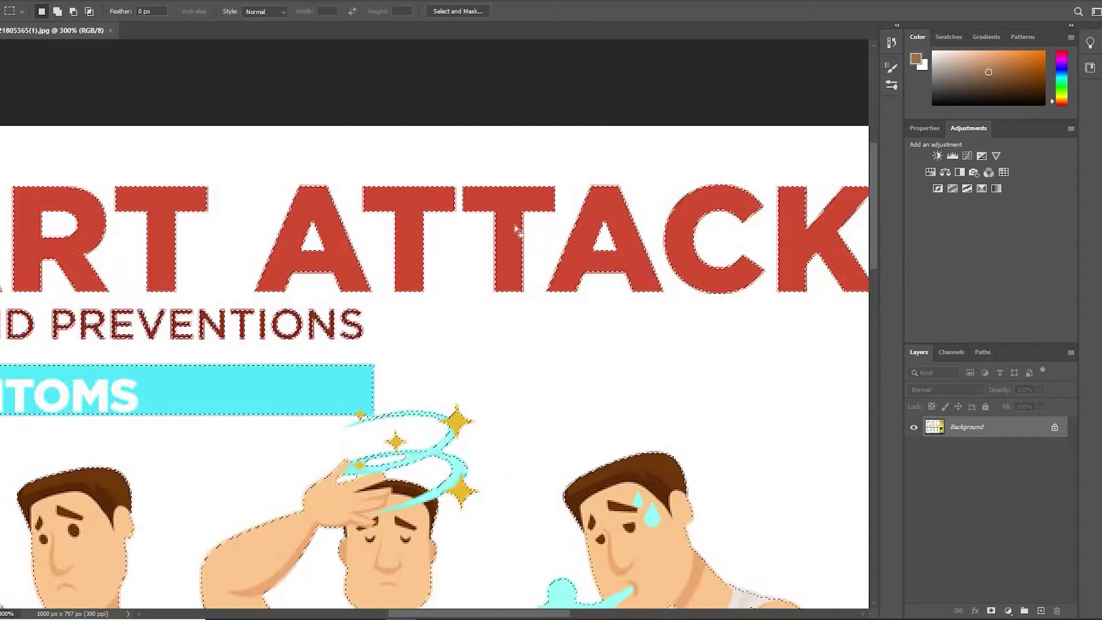
key(w)
right_click(570, 226)
key(Escape)
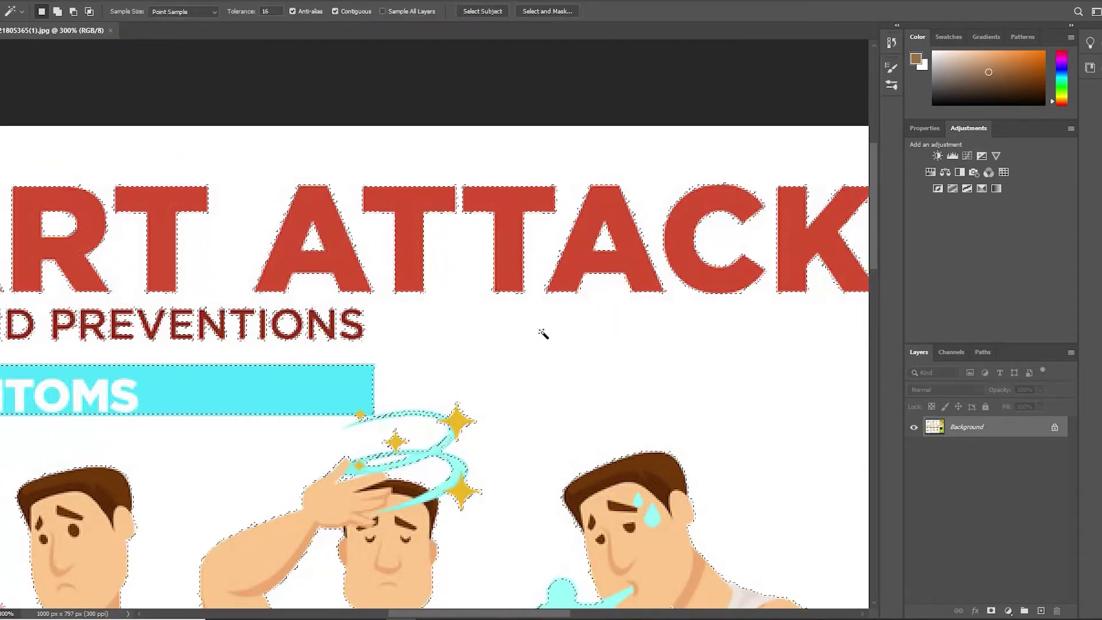
right_click(645, 242)
click(644, 400)
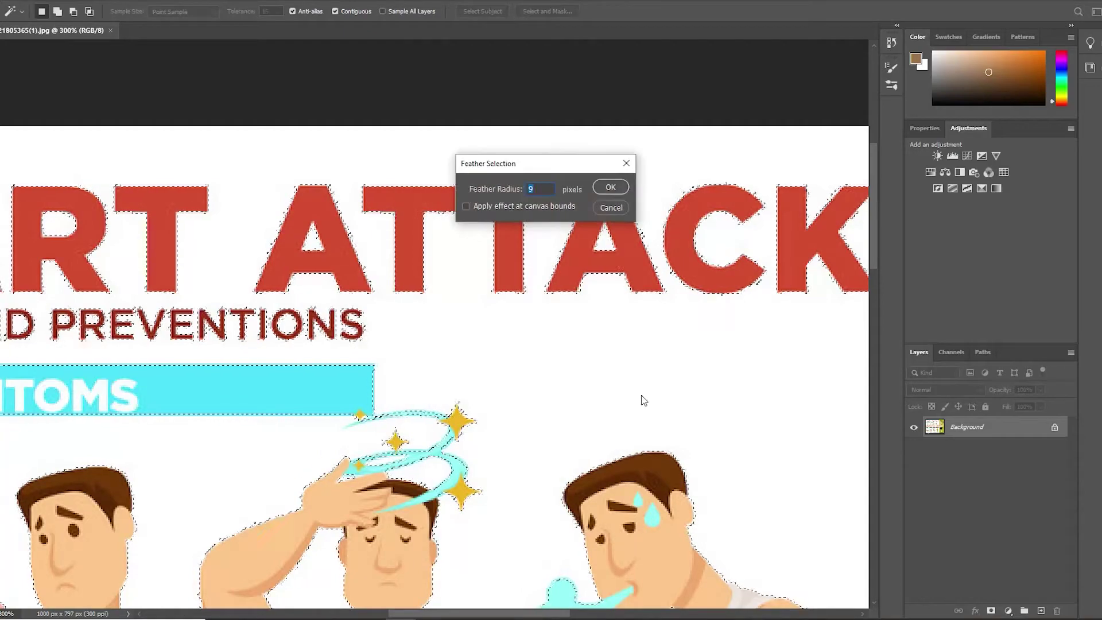
click(609, 184)
right_click(513, 256)
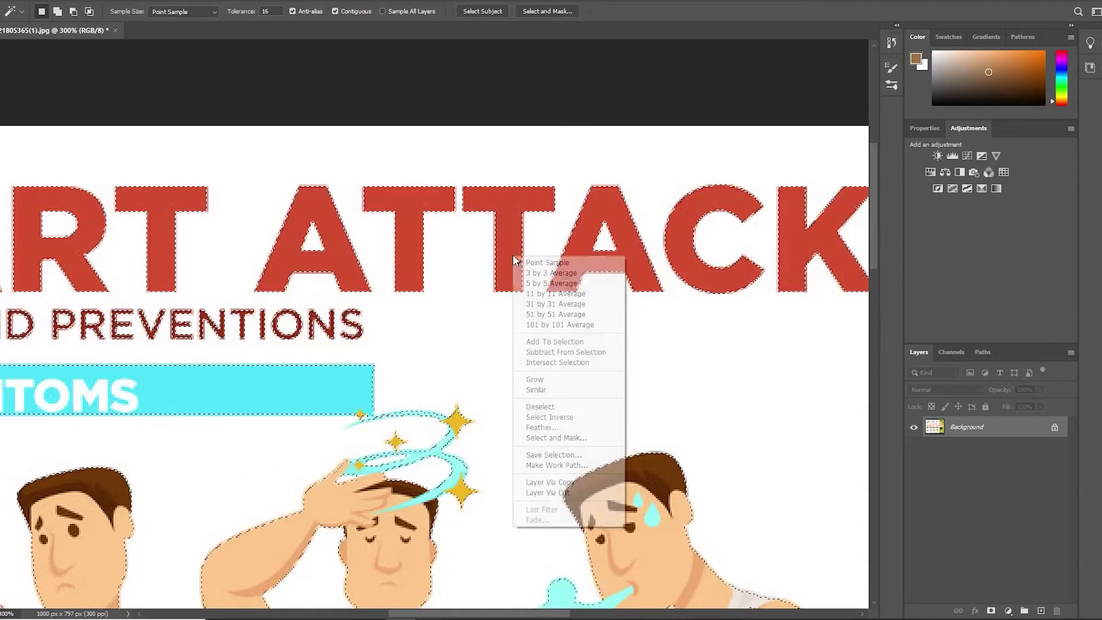
click(542, 427)
key(Return)
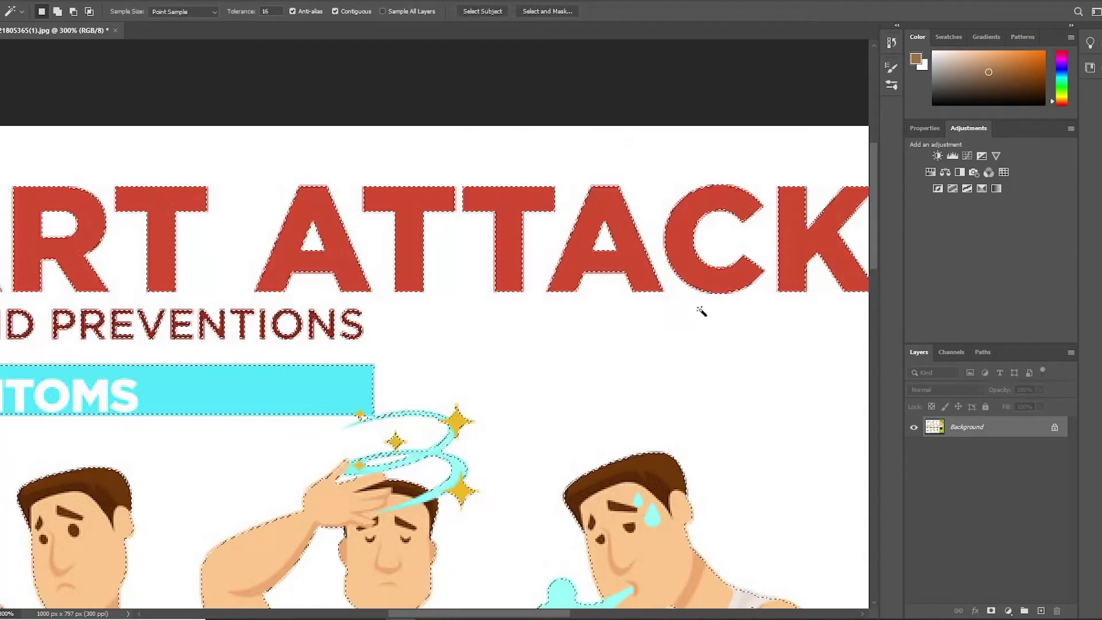
Step: Create a new transparent 1920×1080, 128 ppi document named Heart_Attack
key(ctrl+n)
text(Heart)
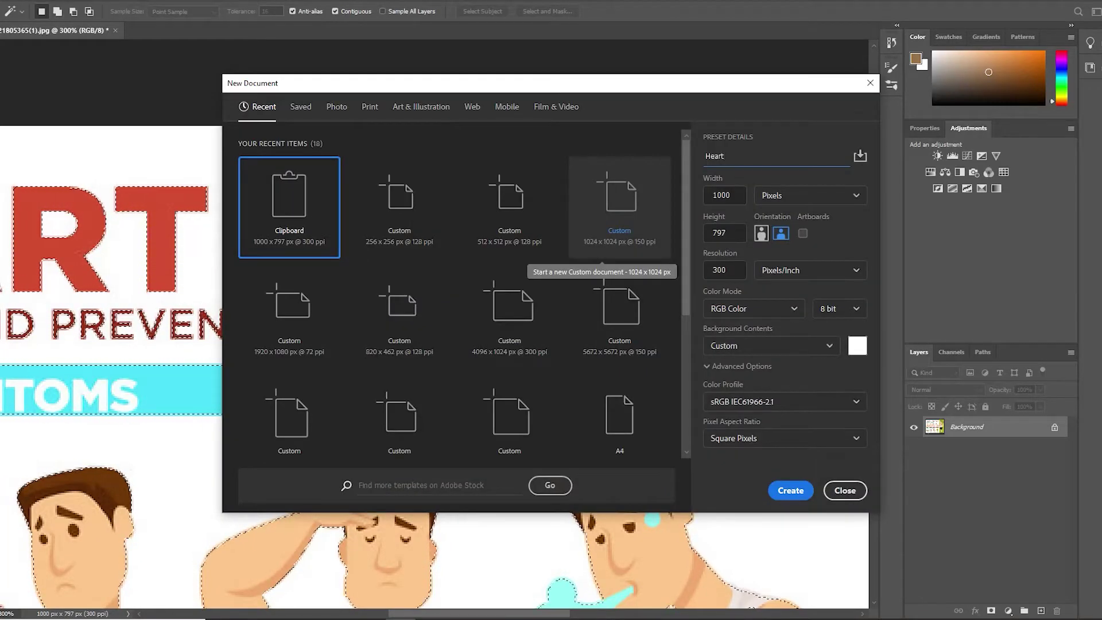
text(_Attack)
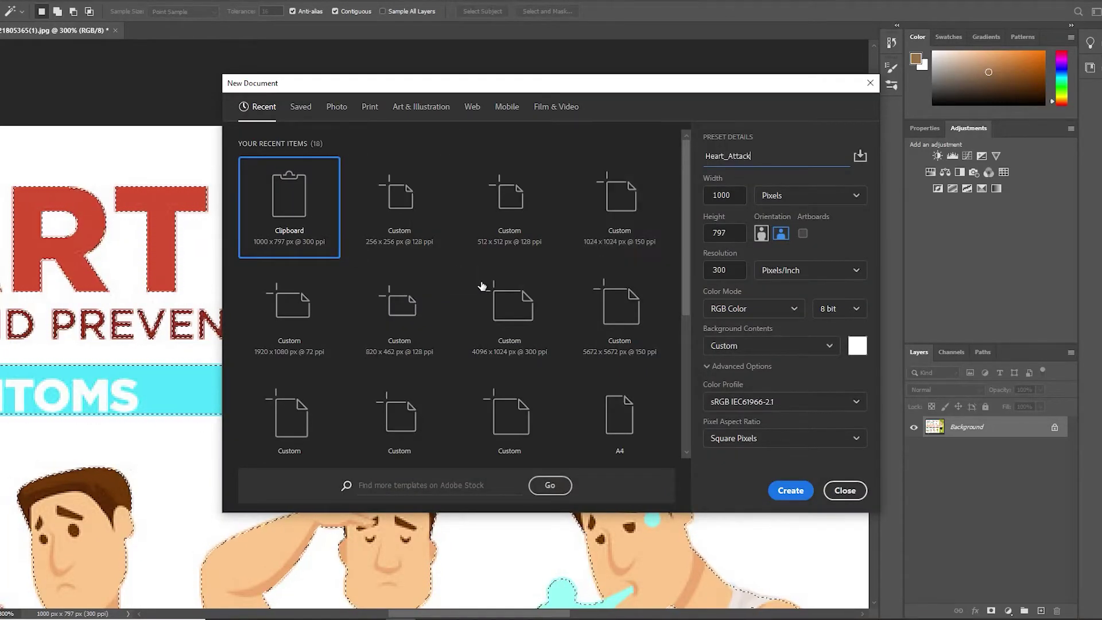
click(289, 316)
text(128)
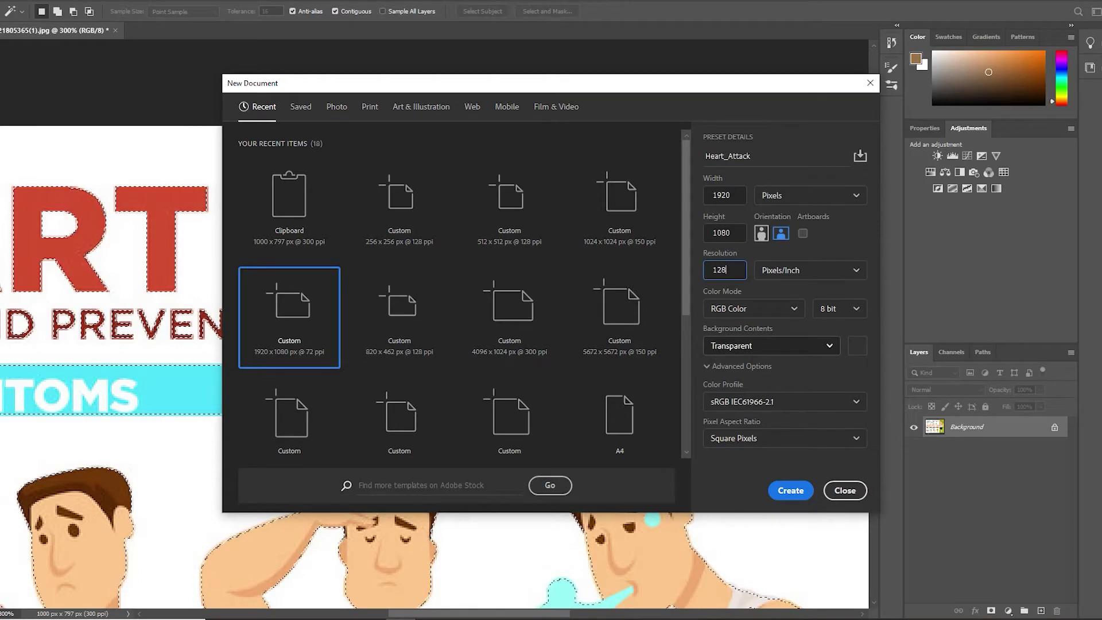
click(791, 491)
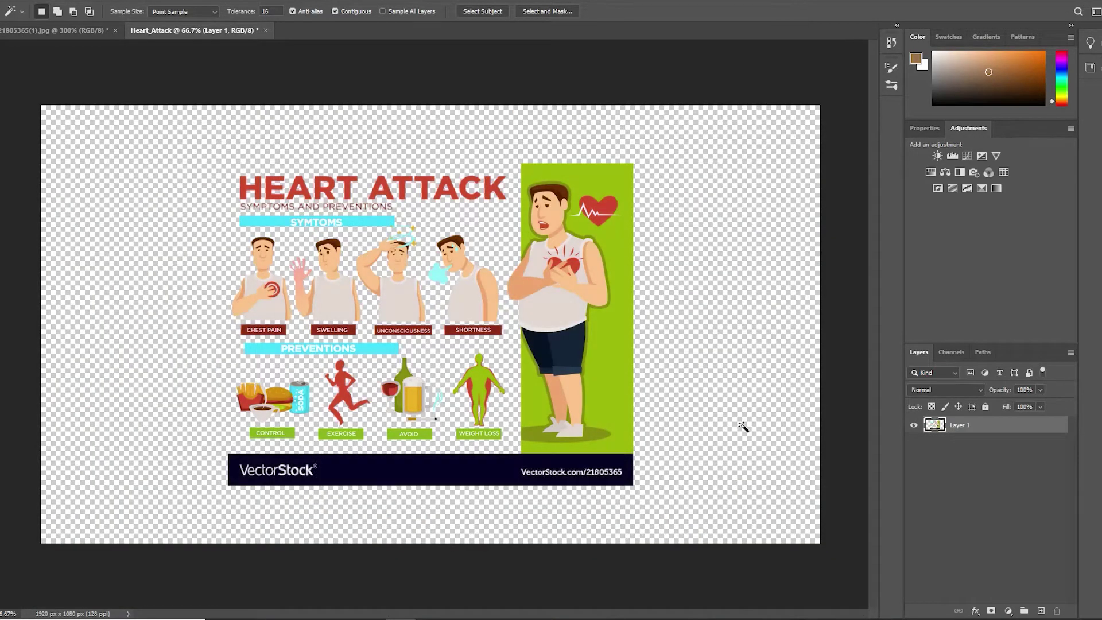
Step: Delete the VectorStock footer bar from the cut-out artwork
key(ctrl+plus)
key(ctrl+plus)
key(m)
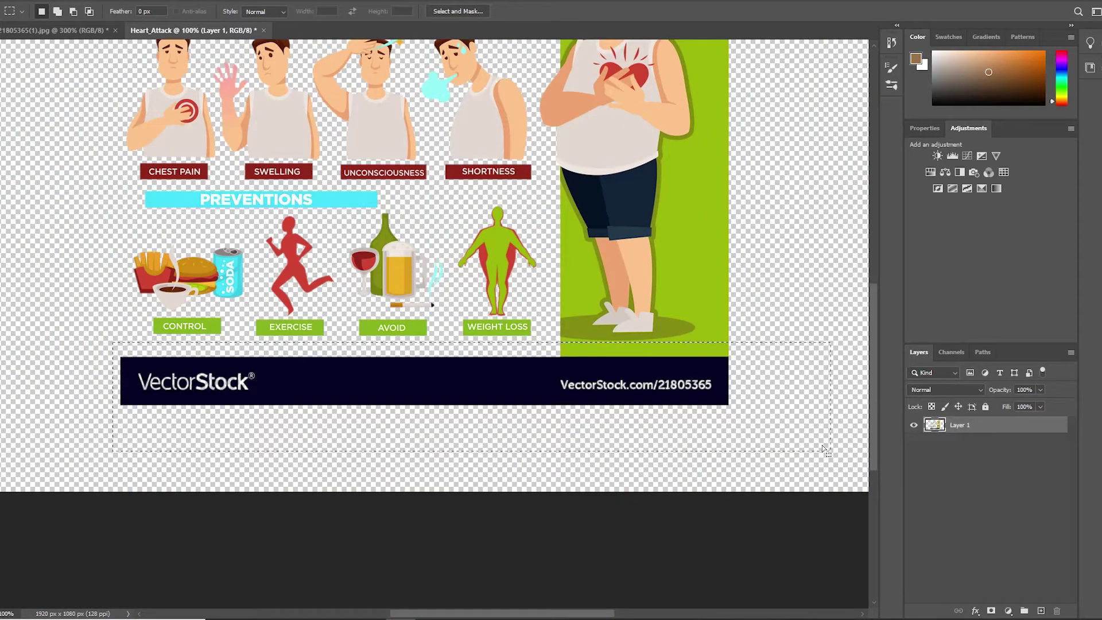
key(Delete)
scroll(732, 388, up, 3)
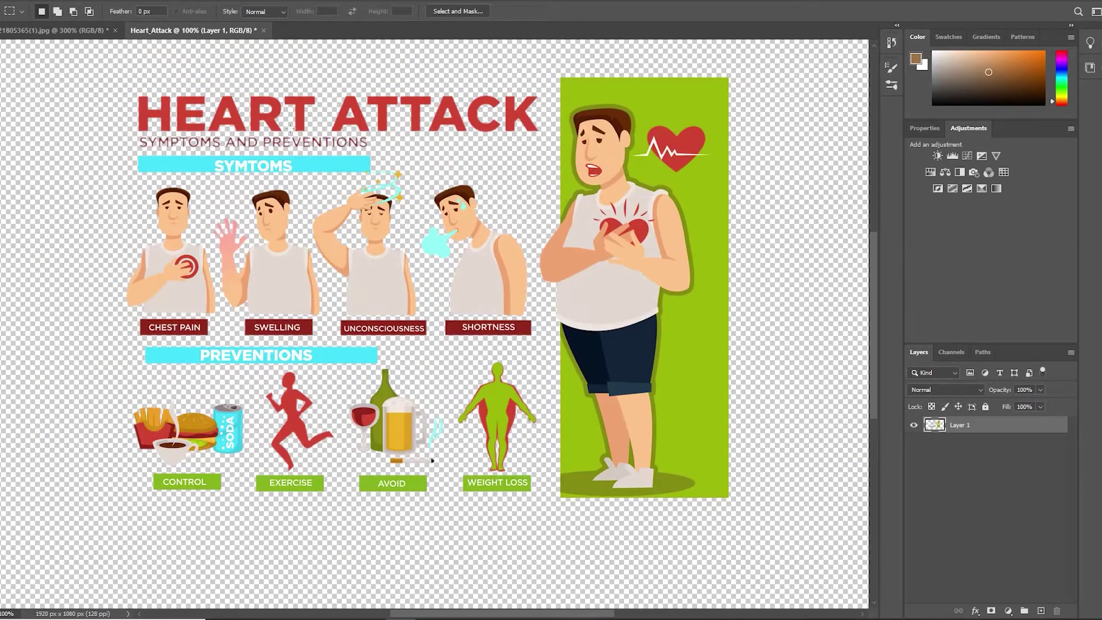
Step: Deepen the artwork's colours with a Levels adjustment on the midtone and white sliders
key(ctrl+l)
drag(828, 264, 891, 264)
click(953, 150)
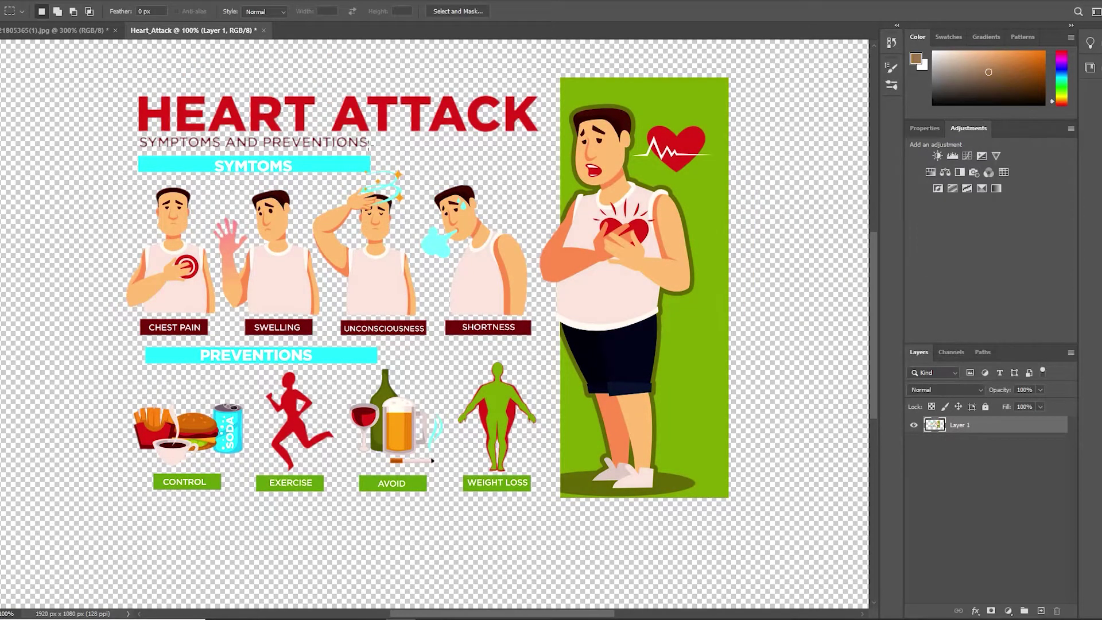
scroll(366, 144, up, 3)
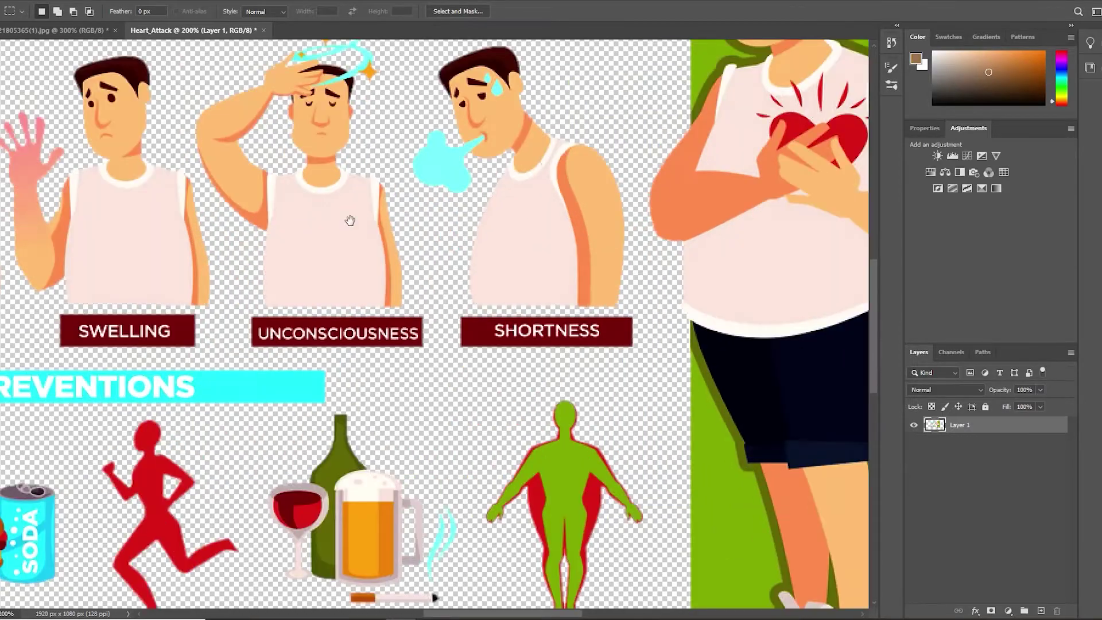
scroll(332, 423, down, 2)
scroll(331, 424, down, 1)
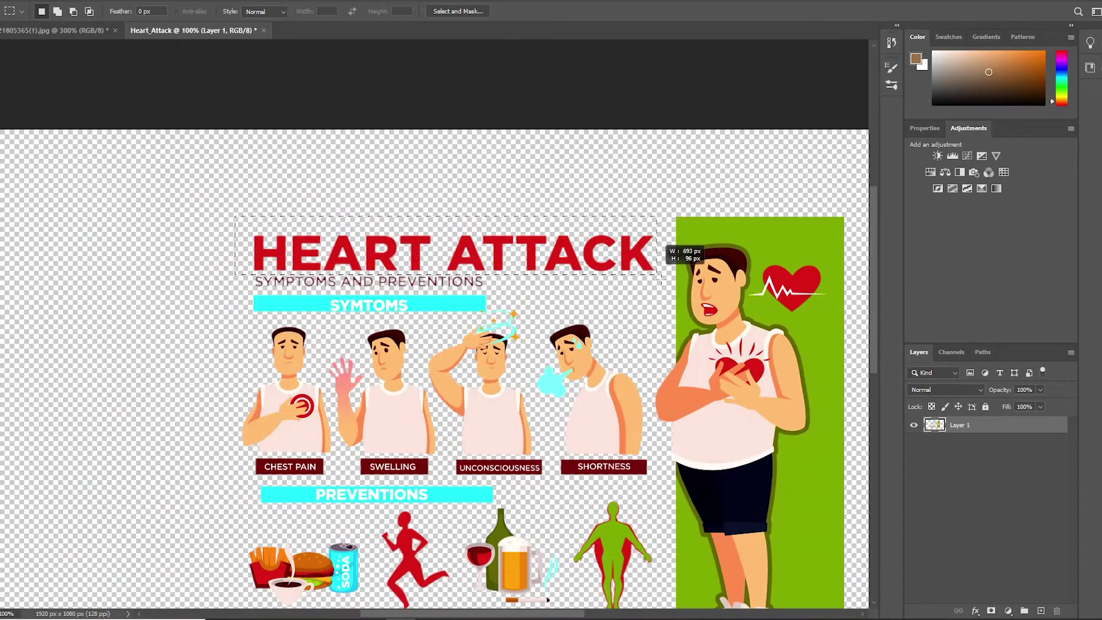
Step: Copy a heading piece and the SYMPTOMS AND PREVENTIONS subtitle onto new layers
key(w)
right_click(367, 252)
click(416, 489)
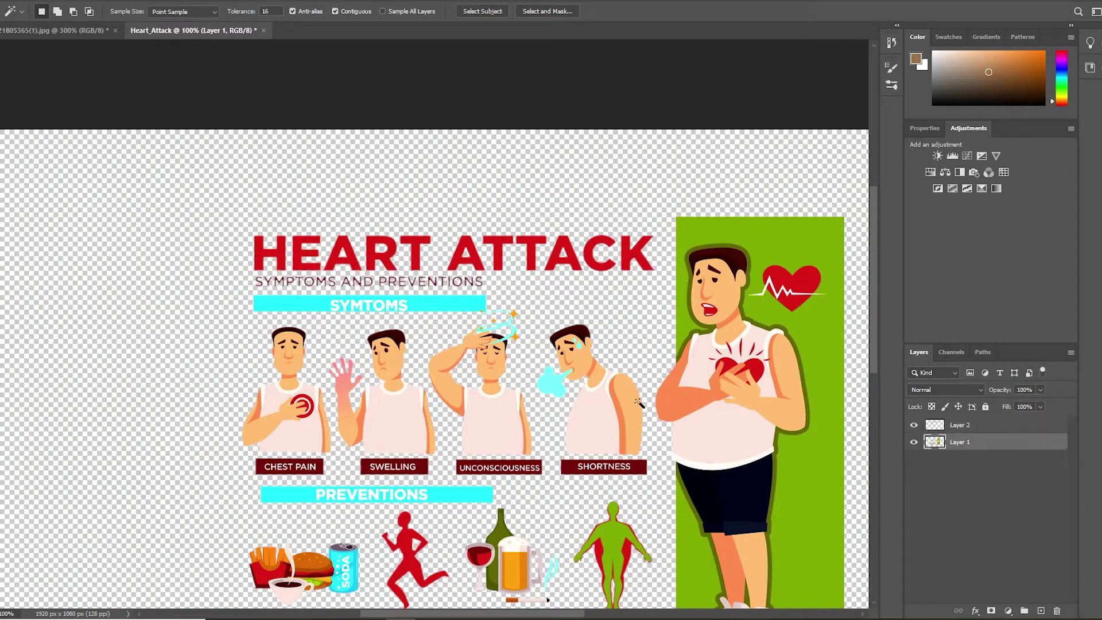
key(m)
drag(249, 273, 426, 295)
right_click(364, 283)
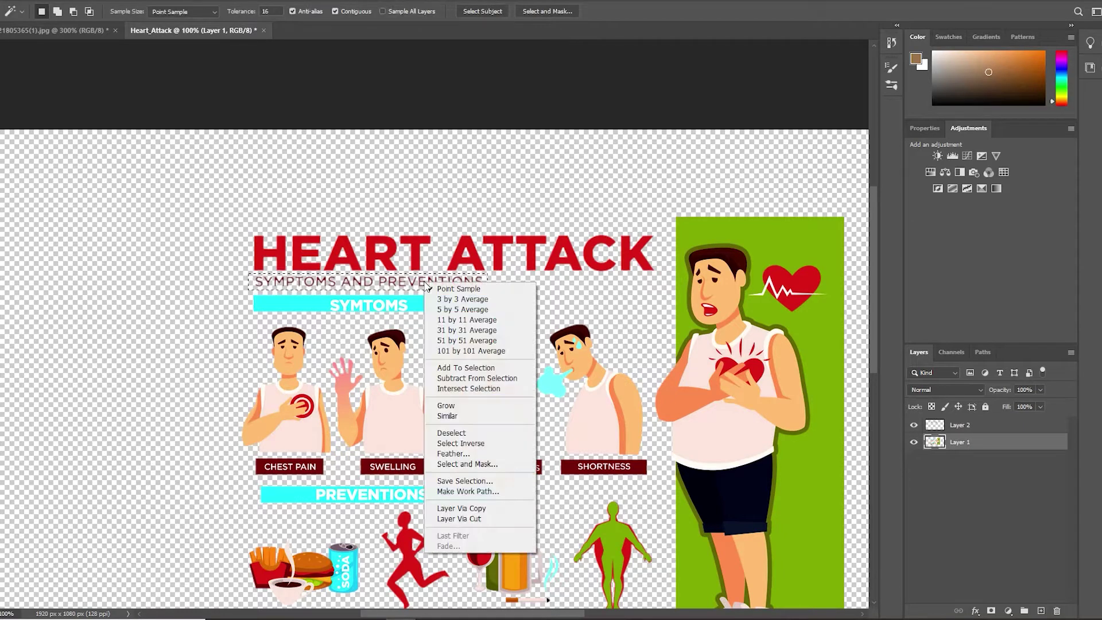
click(436, 520)
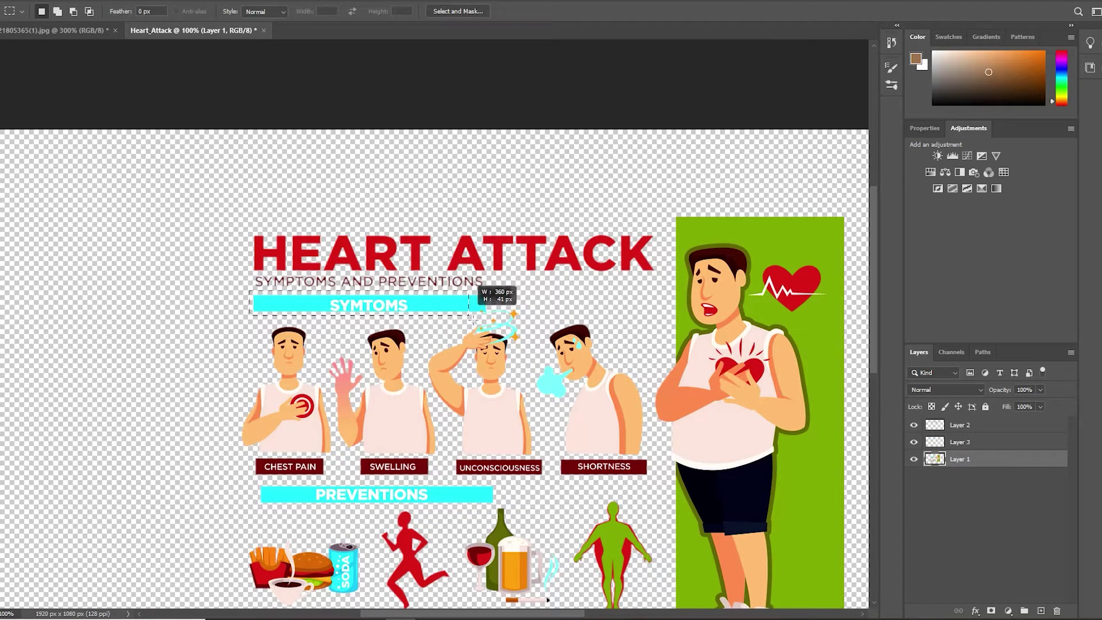
Step: Copy the SYMTOMS bar onto its own layer and reselect the original artwork layer
key(w)
right_click(459, 316)
click(499, 536)
key(ctrl+plus)
key(ctrl+plus)
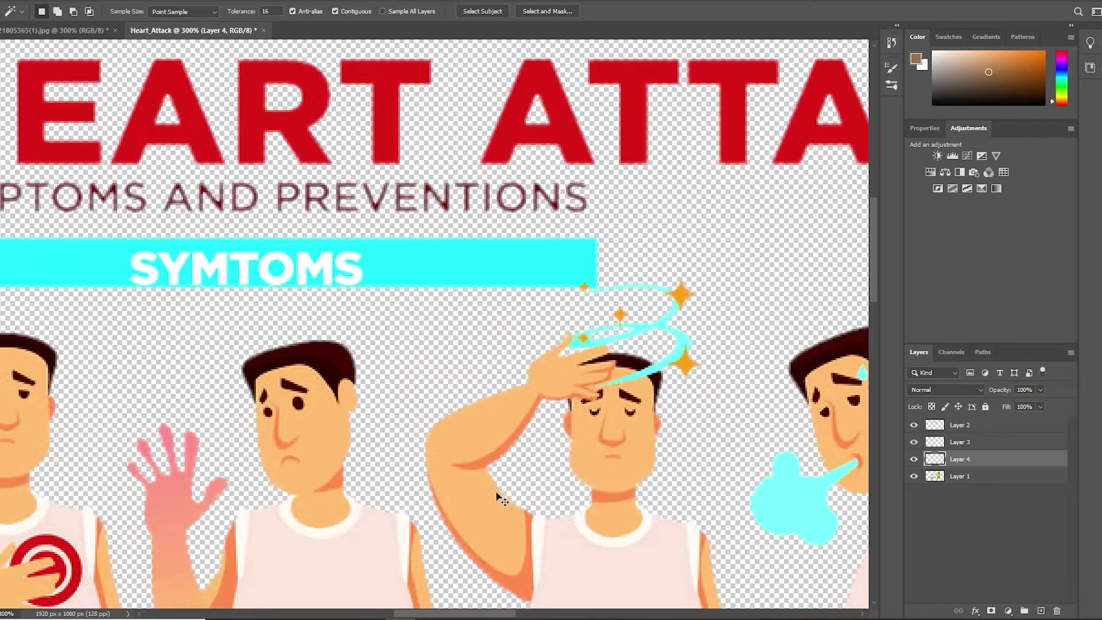
scroll(644, 254, down, 5)
scroll(487, 283, down, 5)
ctrl+click(718, 382)
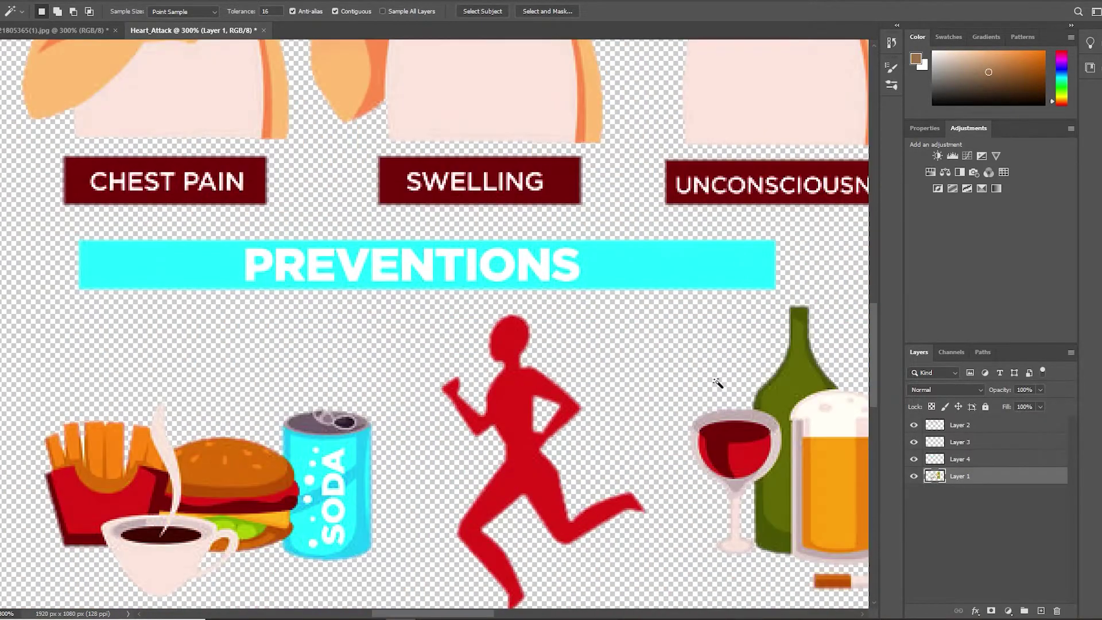
Step: Copy the PREVENTIONS bar onto a new layer and reselect the original artwork layer
key(m)
right_click(644, 271)
click(664, 504)
scroll(541, 438, up, 2)
scroll(439, 304, up, 5)
key(w)
key(j)
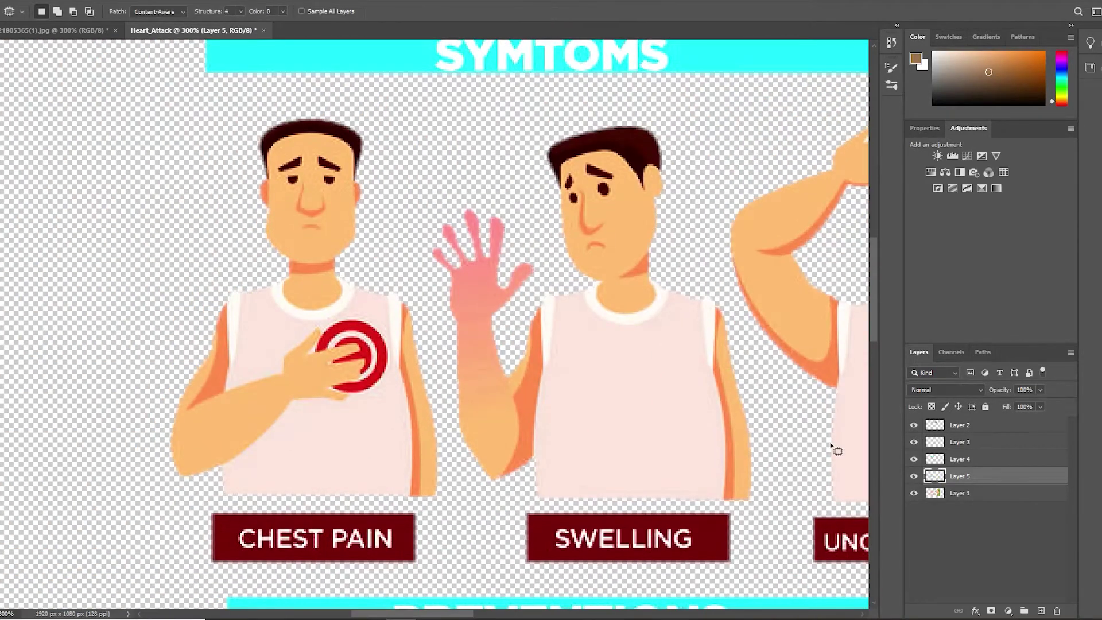
click(959, 493)
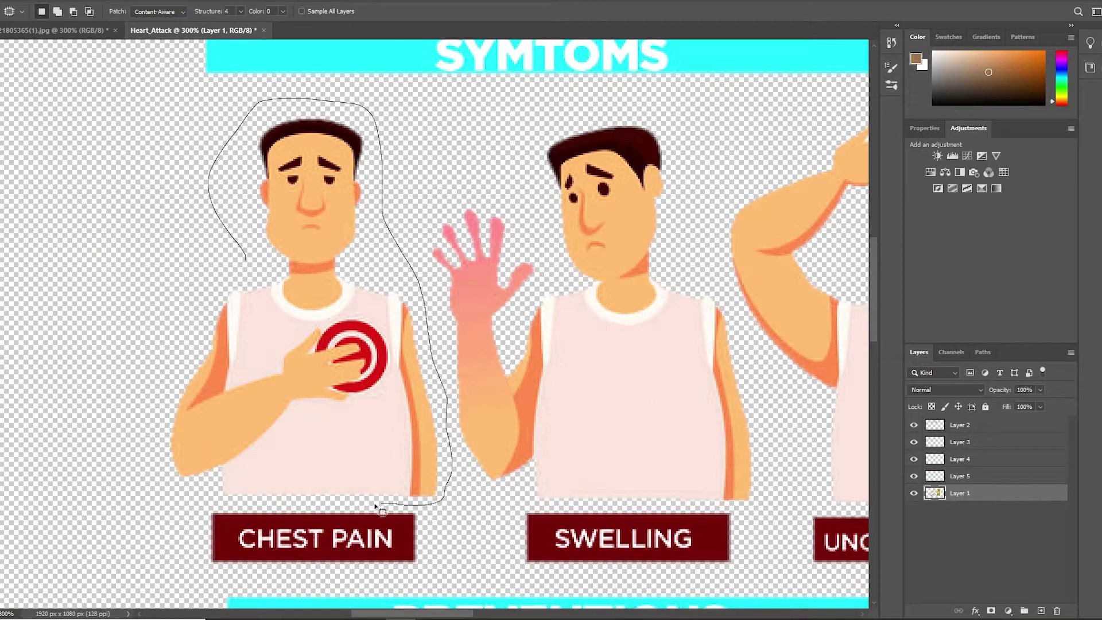
Step: Copy the chest-pain figure and its CHEST PAIN label onto separate new layers
right_click(283, 271)
click(304, 505)
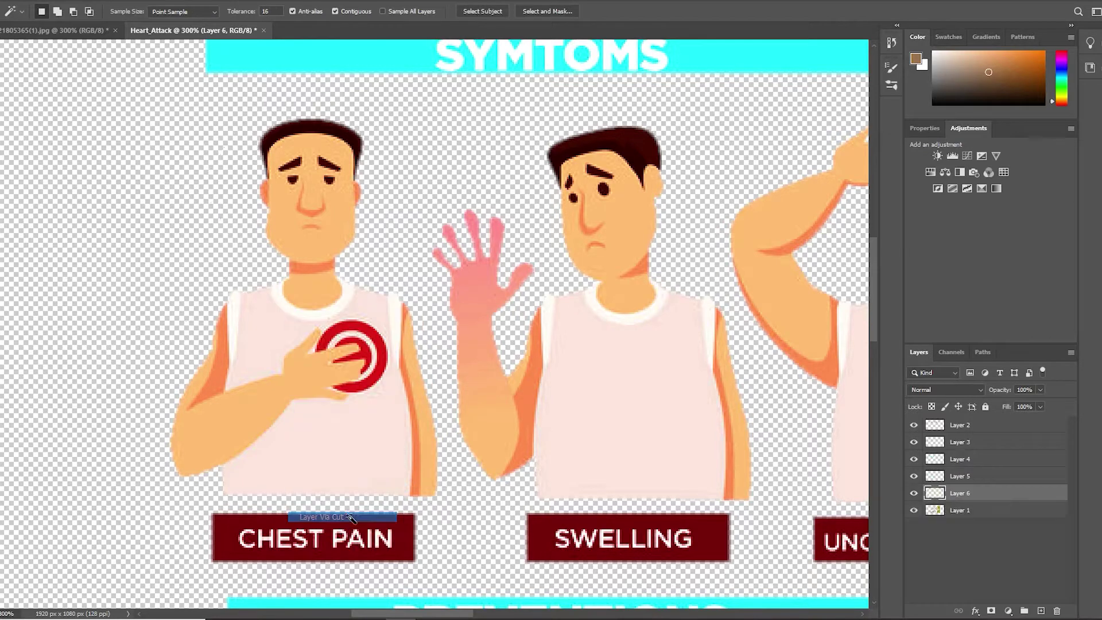
scroll(368, 337, down, 5)
key(m)
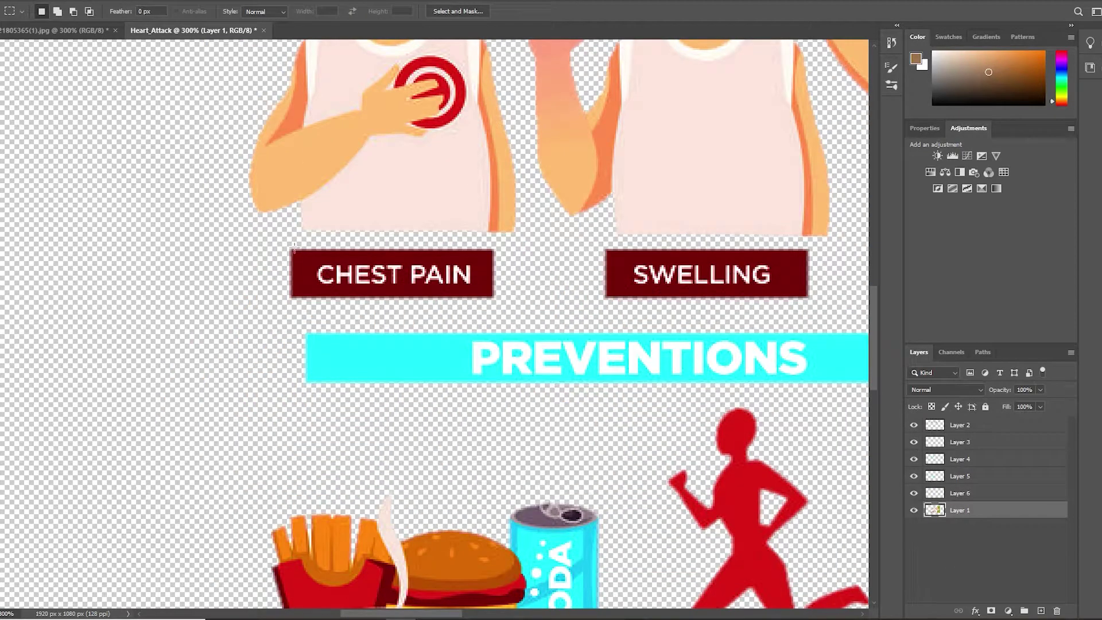
right_click(439, 287)
click(466, 511)
scroll(395, 459, right, 4)
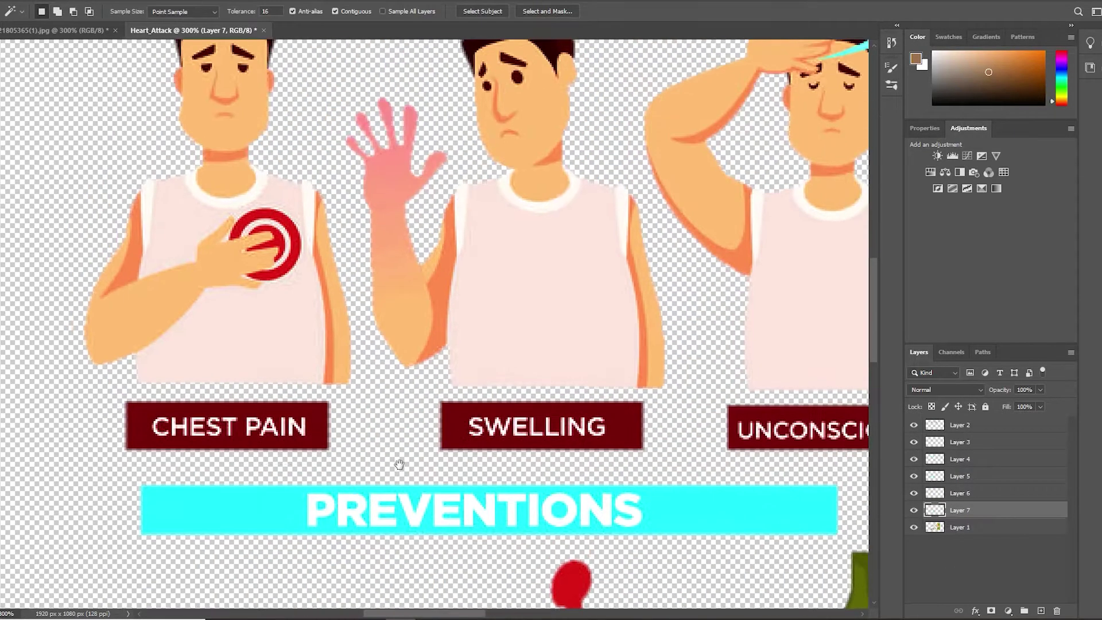
scroll(447, 423, up, 5)
Step: Copy the swelling figure and its SWELLING label onto separate new layers
key(j)
drag(531, 327, 549, 413)
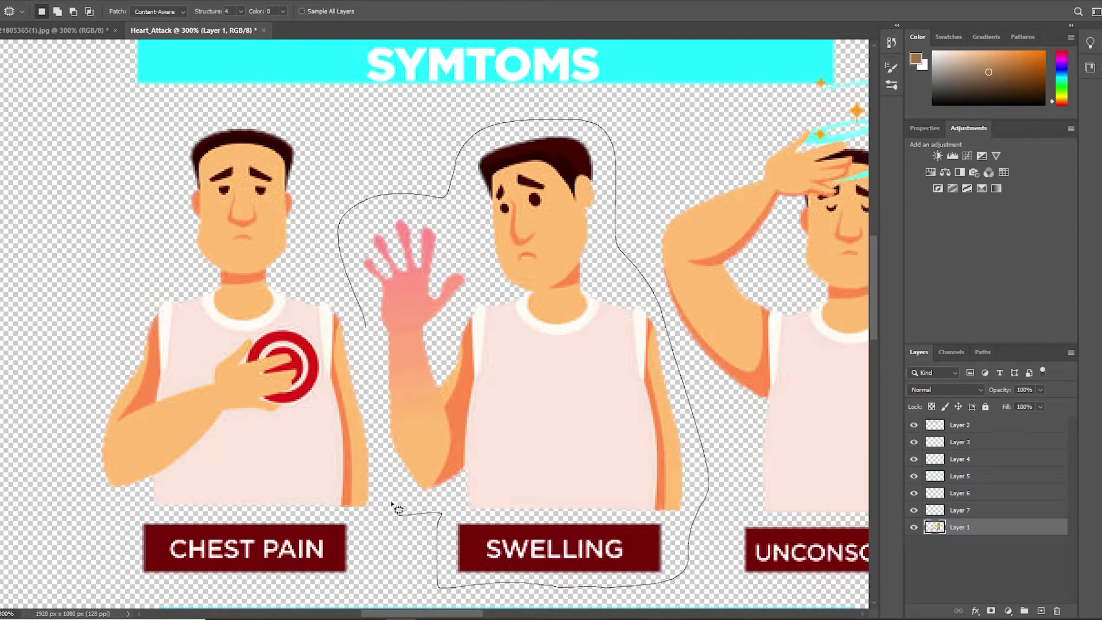
key(w)
right_click(437, 353)
click(459, 319)
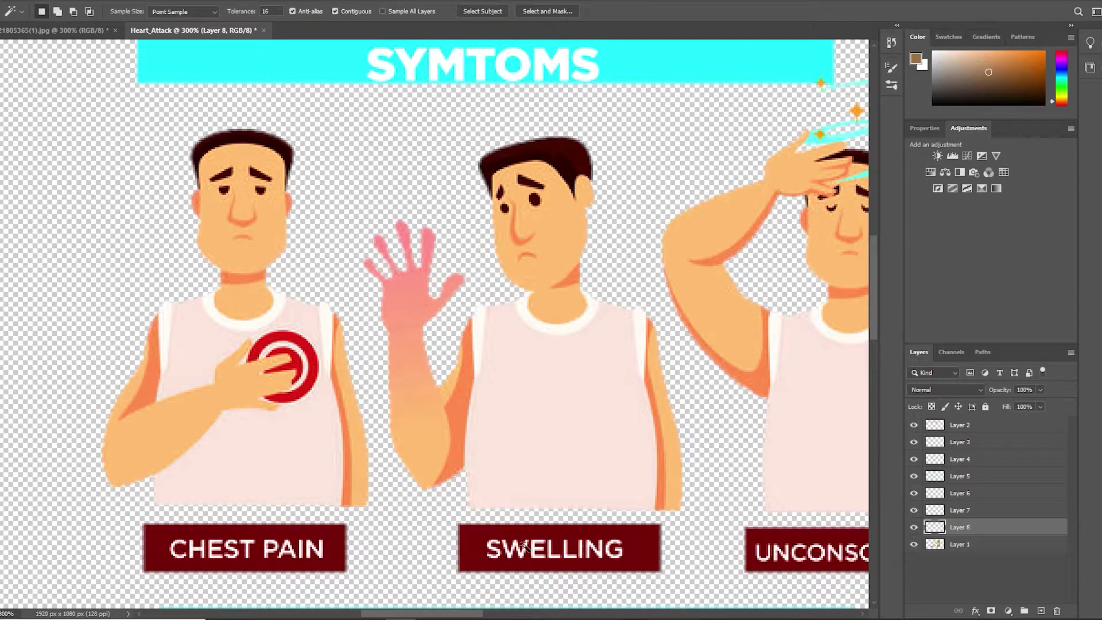
key(m)
drag(444, 514, 451, 519)
right_click(603, 570)
click(617, 522)
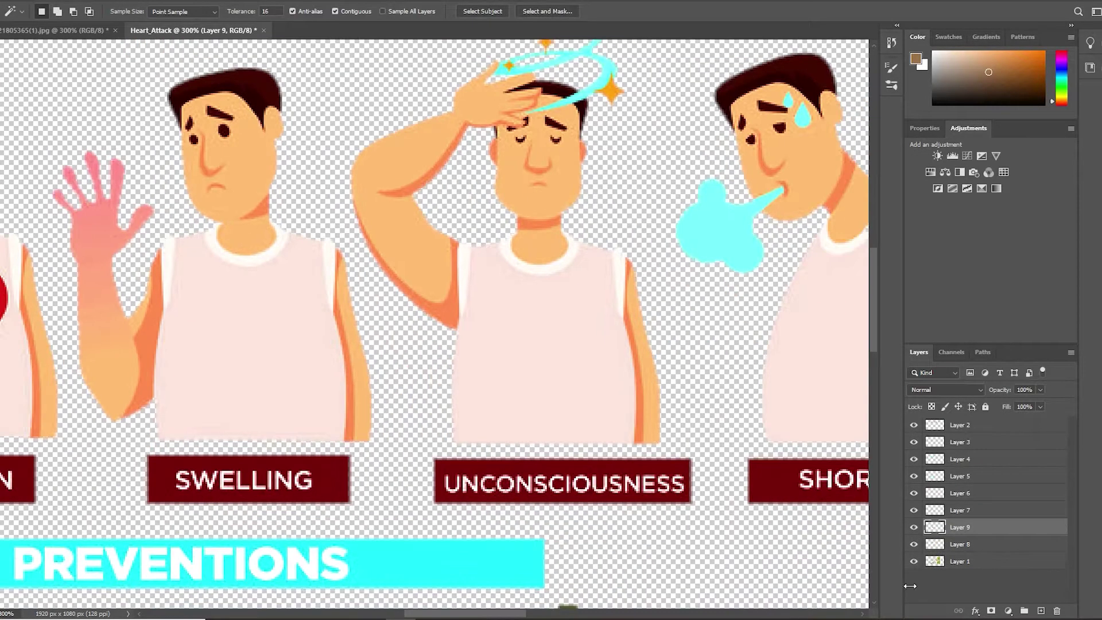
Step: Start tracing a selection around the unconsciousness figure
key(w)
scroll(508, 347, up, 2)
scroll(507, 348, left, 1)
drag(468, 390, 399, 327)
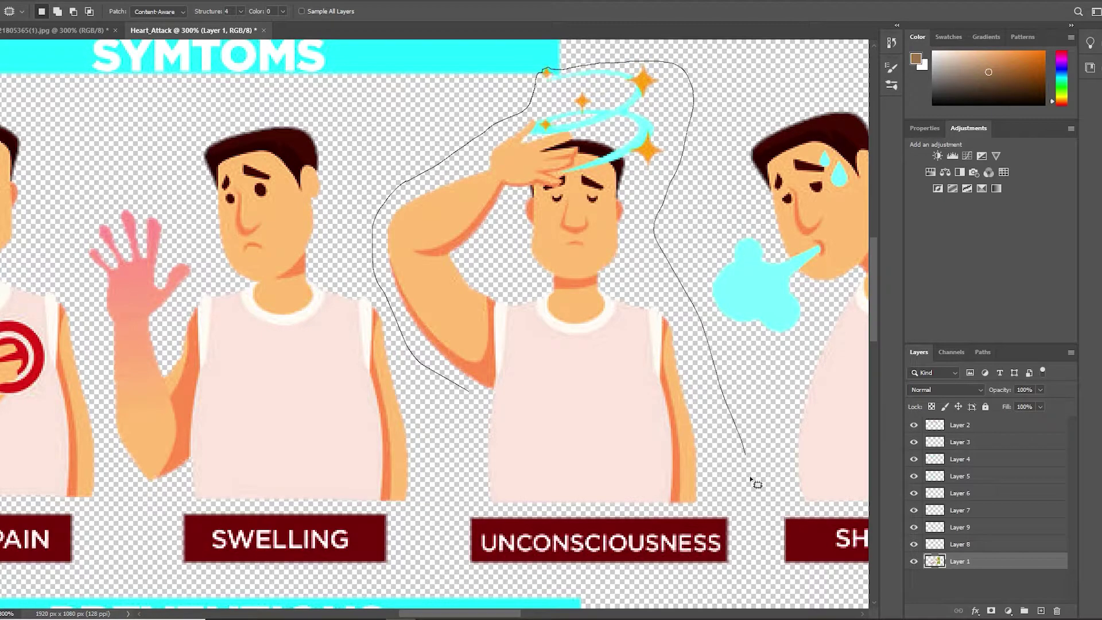
Step: Copy the unconsciousness figure and its UNCONSCIOUSNESS label onto separate new layers
key(ctrl+j)
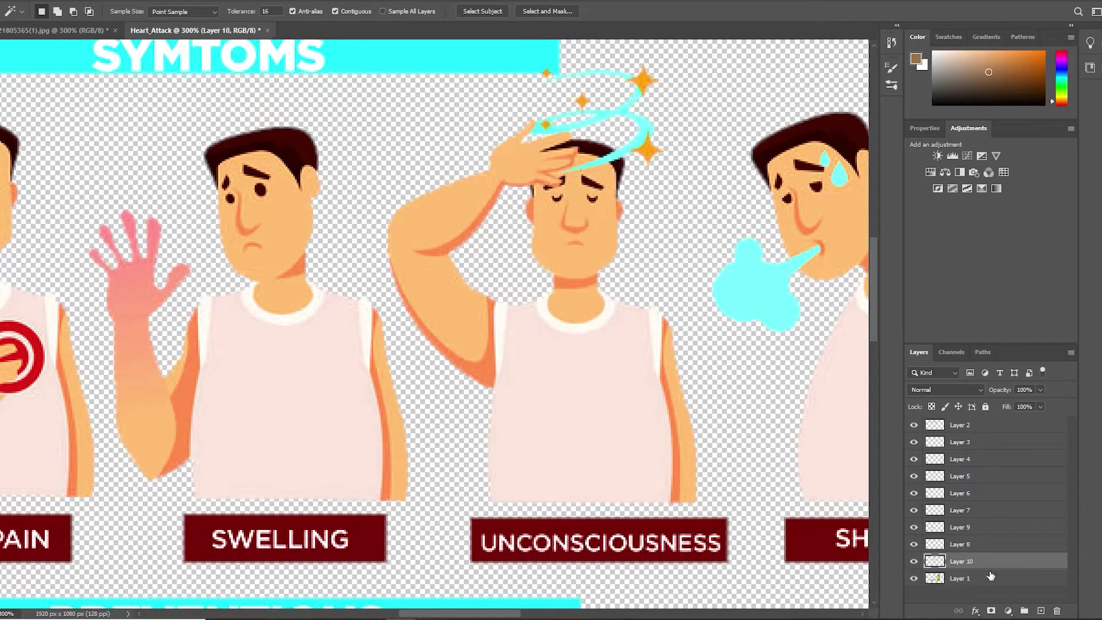
scroll(465, 387, down, 3)
key(m)
drag(464, 385, 732, 433)
key(w)
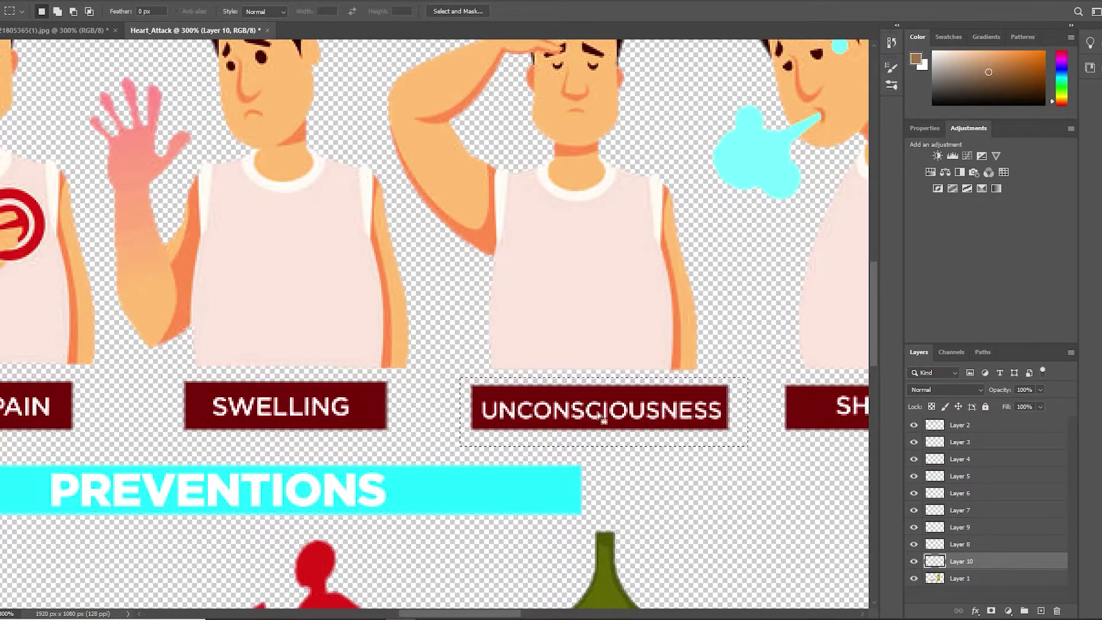
right_click(644, 408)
click(666, 376)
Step: Copy the shortness figure and its SHORTNESS label onto separate new layers
key(j)
scroll(550, 527, right, 5)
scroll(516, 505, up, 3)
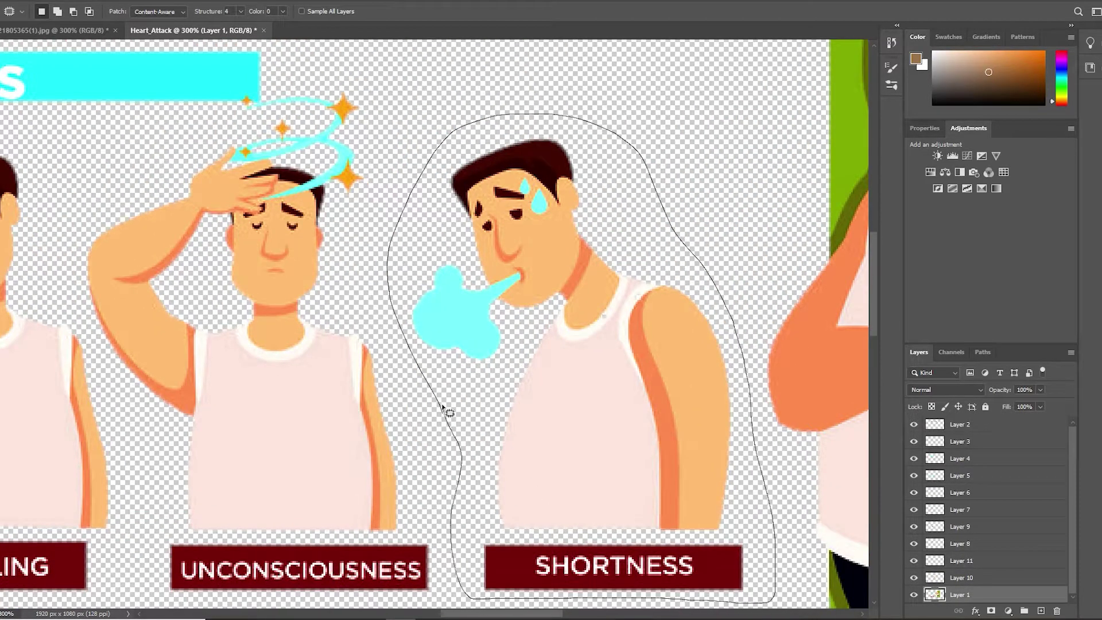
right_click(568, 452)
click(615, 414)
key(m)
scroll(470, 401, down, 3)
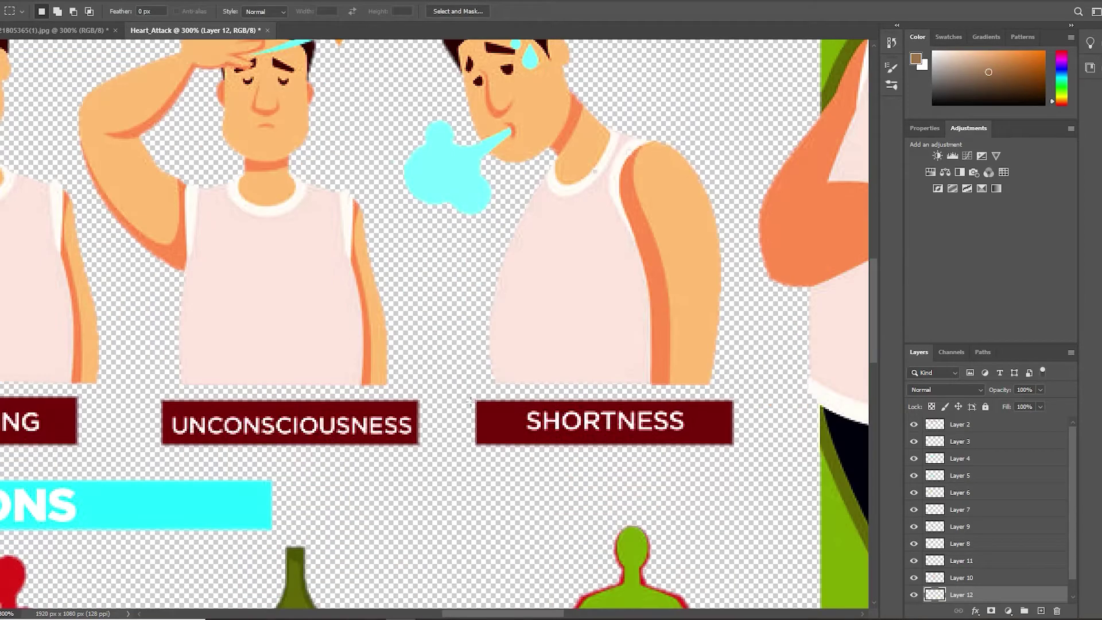
drag(470, 401, 737, 455)
right_click(634, 210)
click(659, 305)
Step: Copy the fast-food and soda group and its CONTROL label onto separate new layers
mouse_move(402, 602)
mouse_down()
mouse_move(683, 163)
mouse_move(1037, 131)
mouse_up()
scroll(981, 597, down, 2)
click(978, 595)
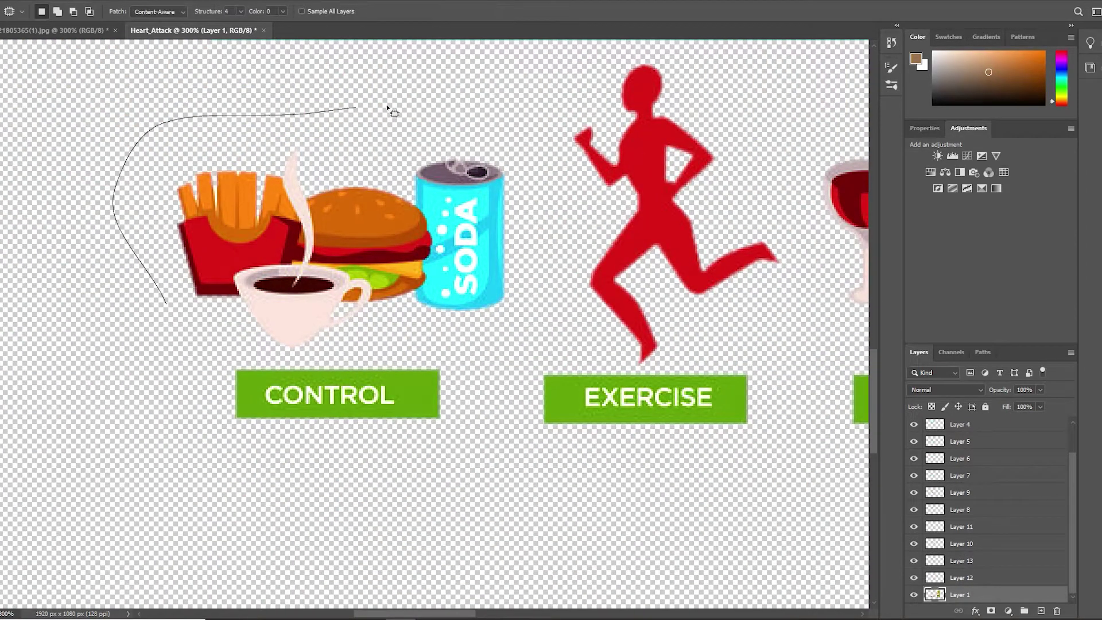
drag(242, 485, 167, 303)
right_click(272, 255)
click(309, 491)
key(m)
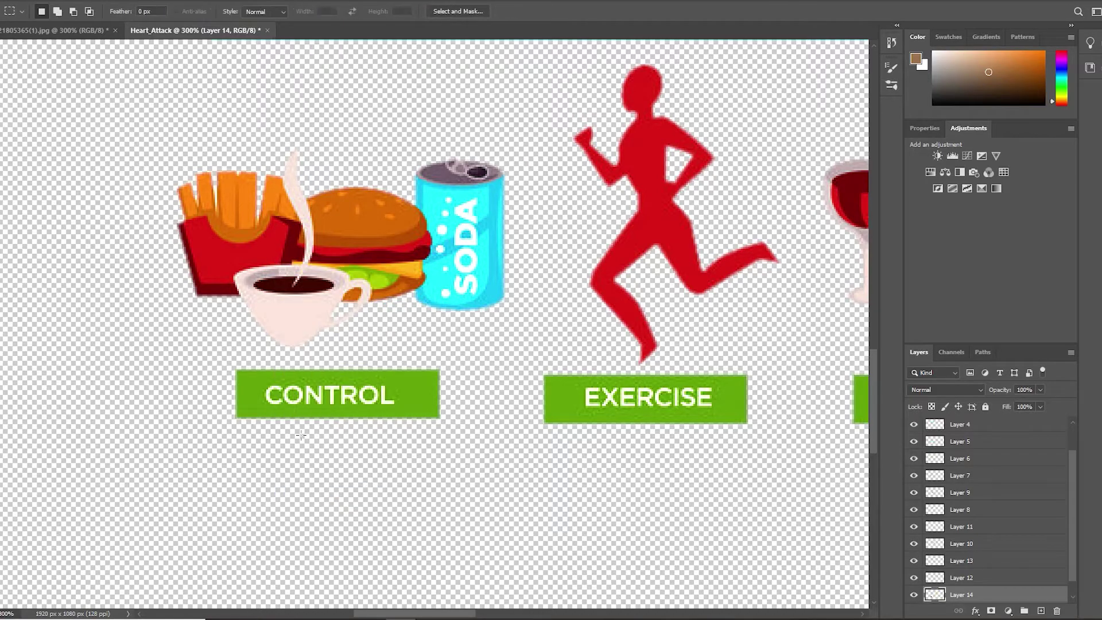
right_click(358, 400)
click(402, 485)
Step: Copy the running figure and its EXERCISE label onto separate new layers
drag(402, 484, 260, 576)
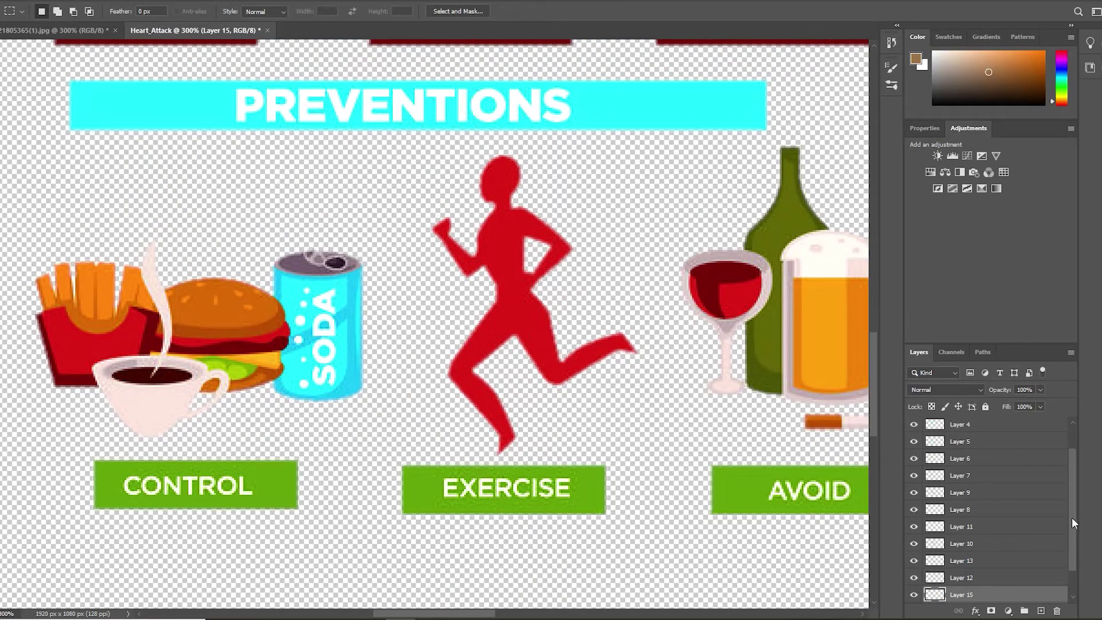
click(960, 594)
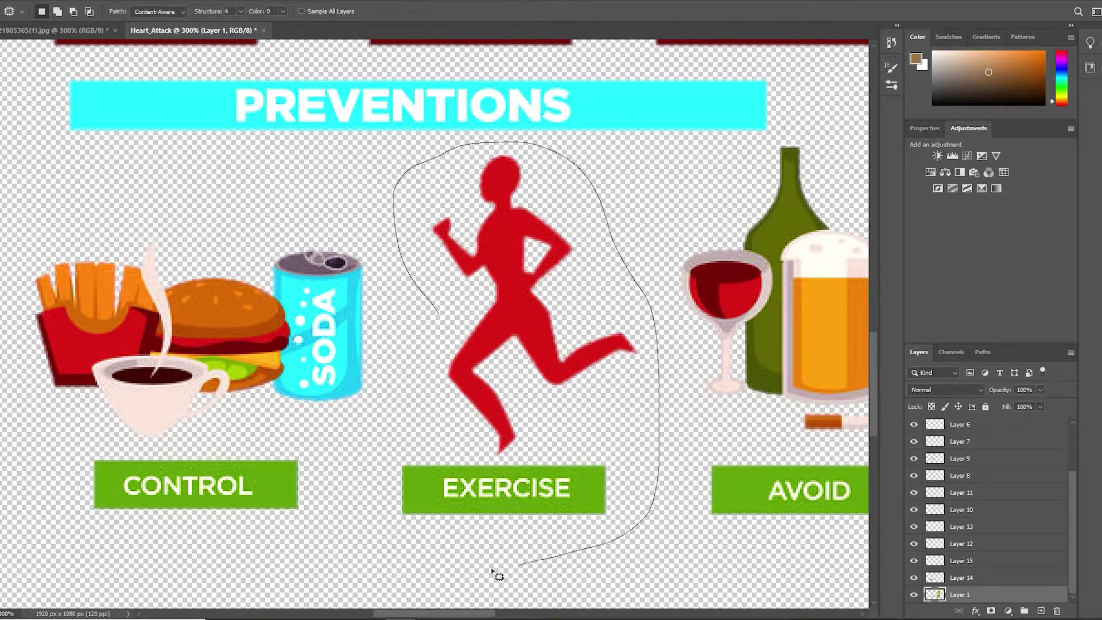
right_click(487, 400)
right_click(456, 389)
click(487, 310)
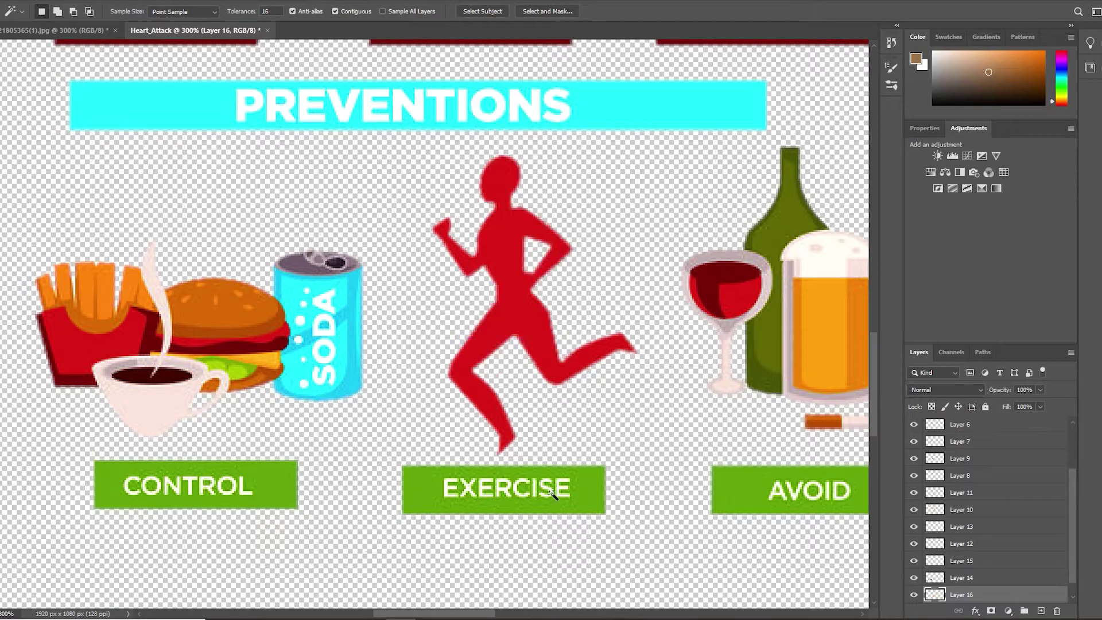
key(m)
drag(397, 467, 608, 515)
right_click(559, 501)
click(579, 367)
Step: Copy the drinks and cigarette group and its AVOID label onto separate new layers
drag(652, 486, 355, 435)
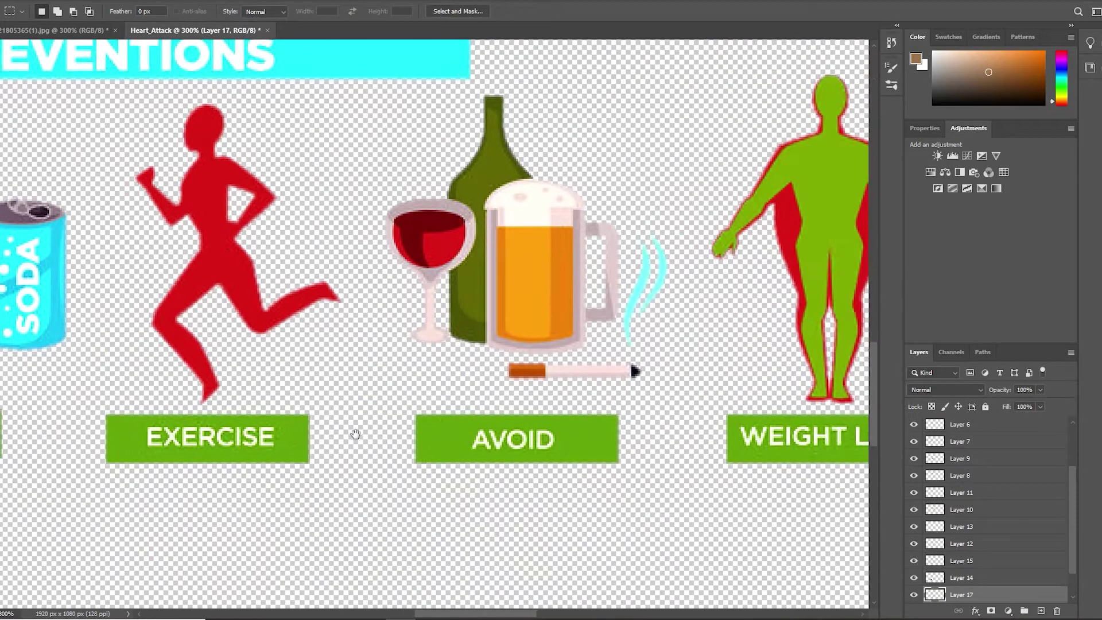
scroll(1073, 506, down, 2)
click(961, 594)
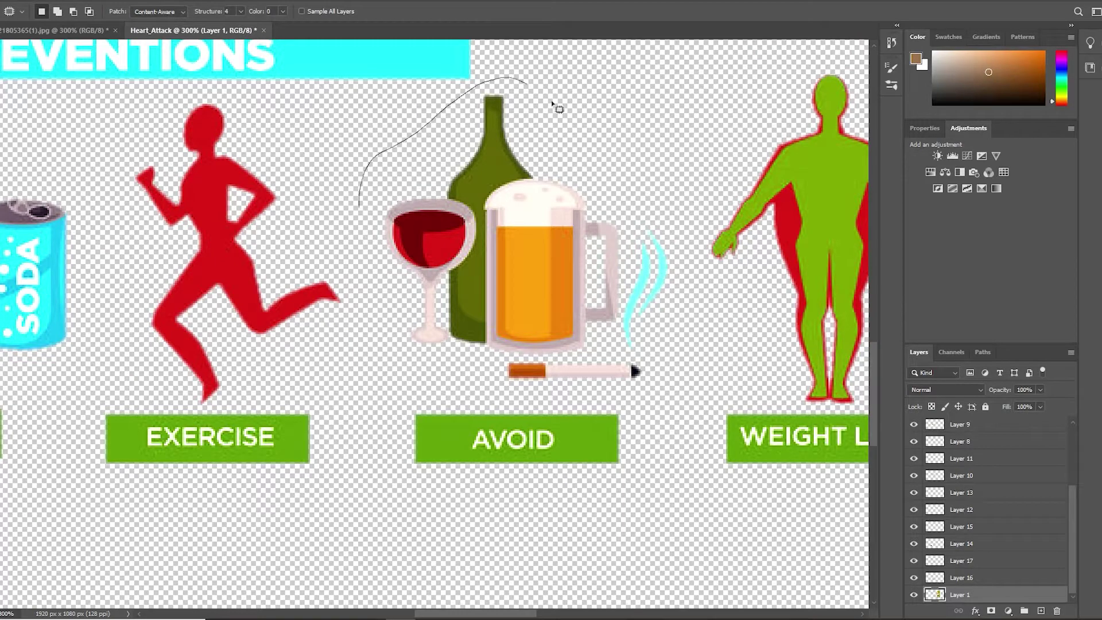
right_click(448, 254)
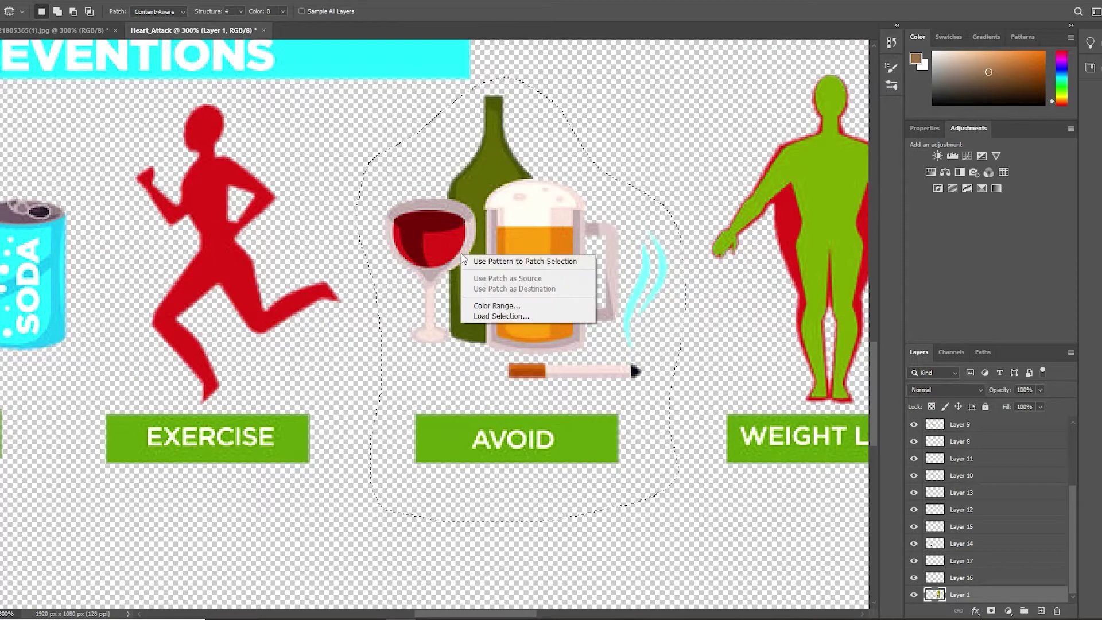
click(467, 459)
key(m)
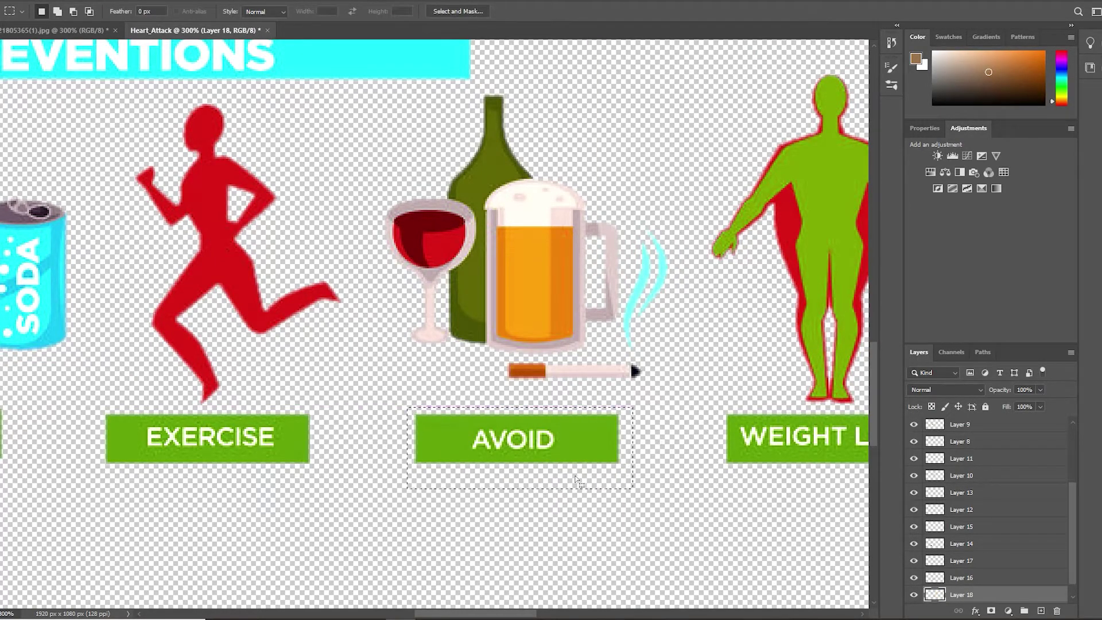
right_click(576, 479)
click(580, 404)
Step: Copy the weight-loss figure and WEIGHT LOSS label onto new layers, then zoom out
drag(691, 471, 411, 498)
scroll(986, 516, down, 2)
click(961, 594)
key(j)
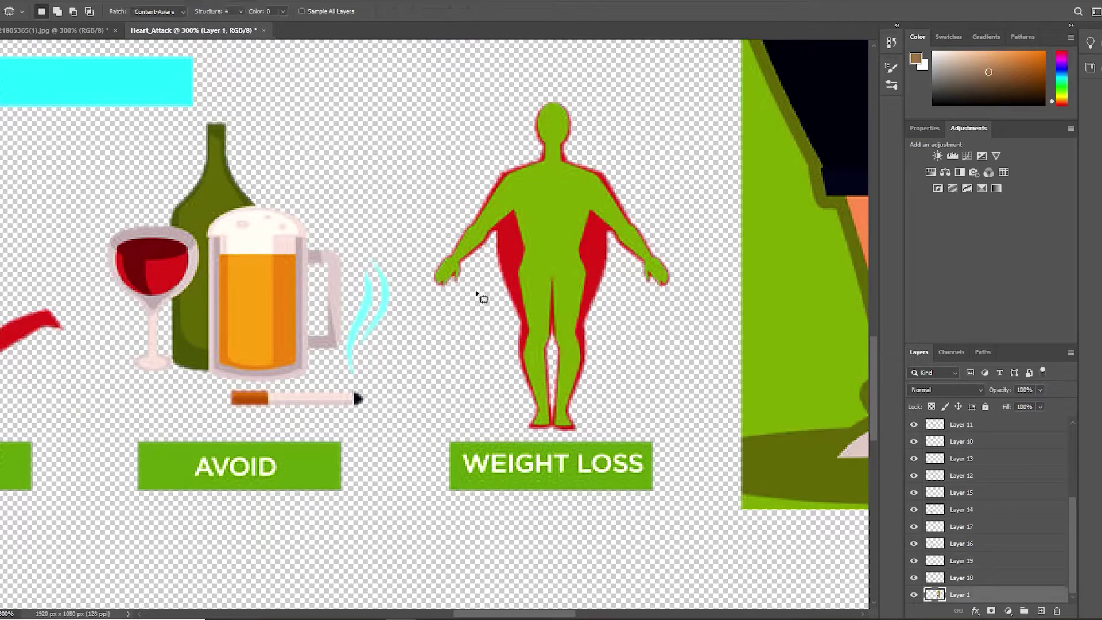
right_click(527, 280)
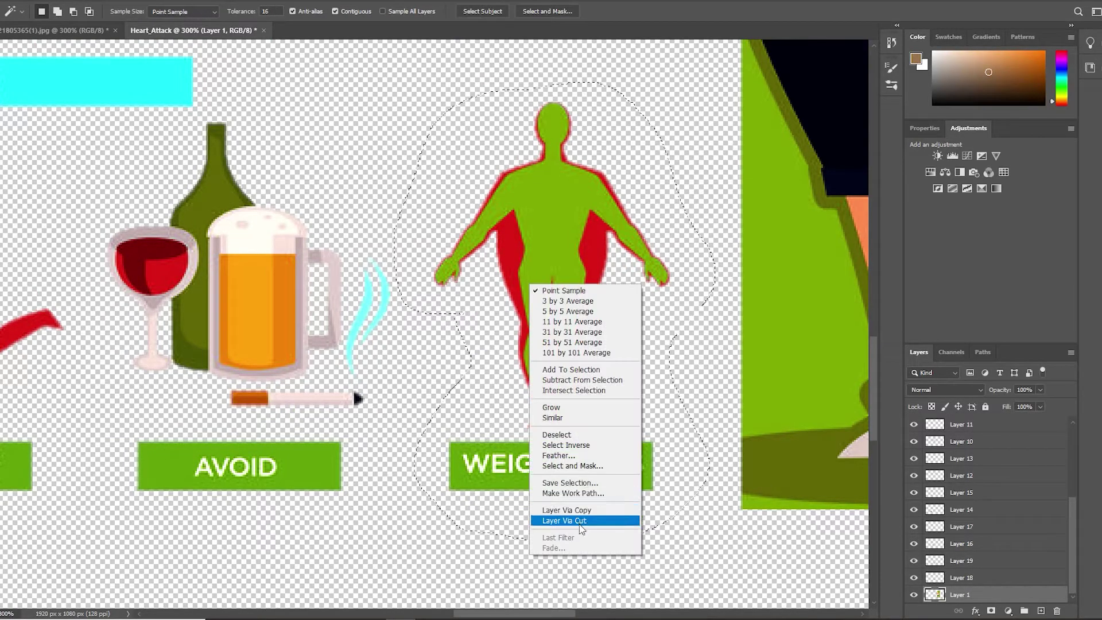
click(579, 517)
key(m)
drag(436, 434, 677, 510)
right_click(597, 483)
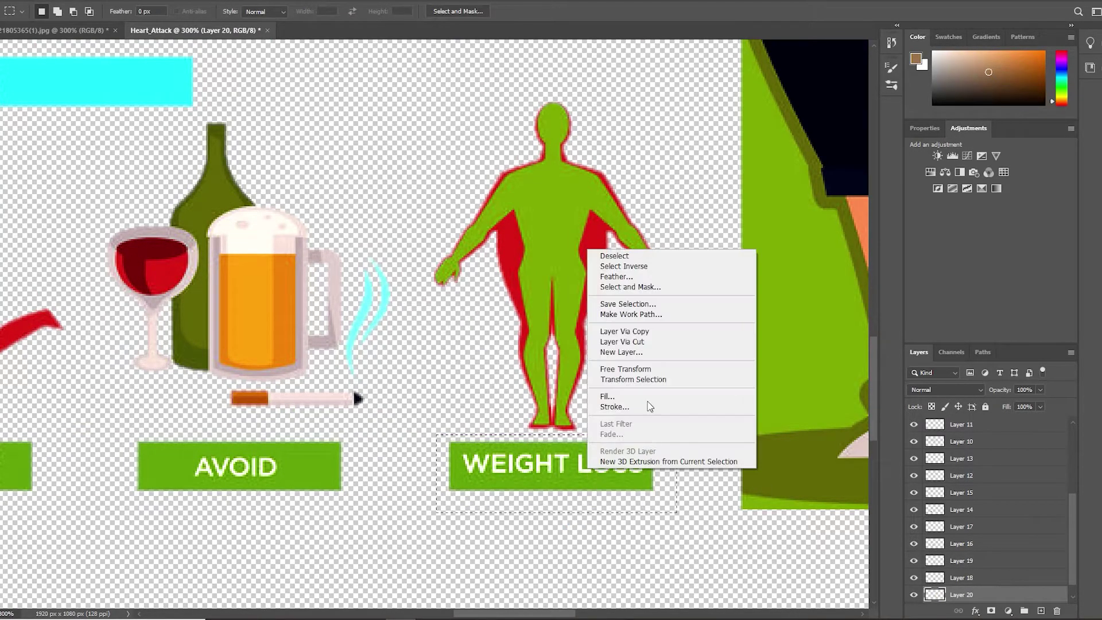
click(608, 325)
key(ctrl+minus)
key(ctrl+minus)
Step: On Layer 1, Magic Wand the green panel and copy it to a new layer
scroll(1001, 572, down, 2)
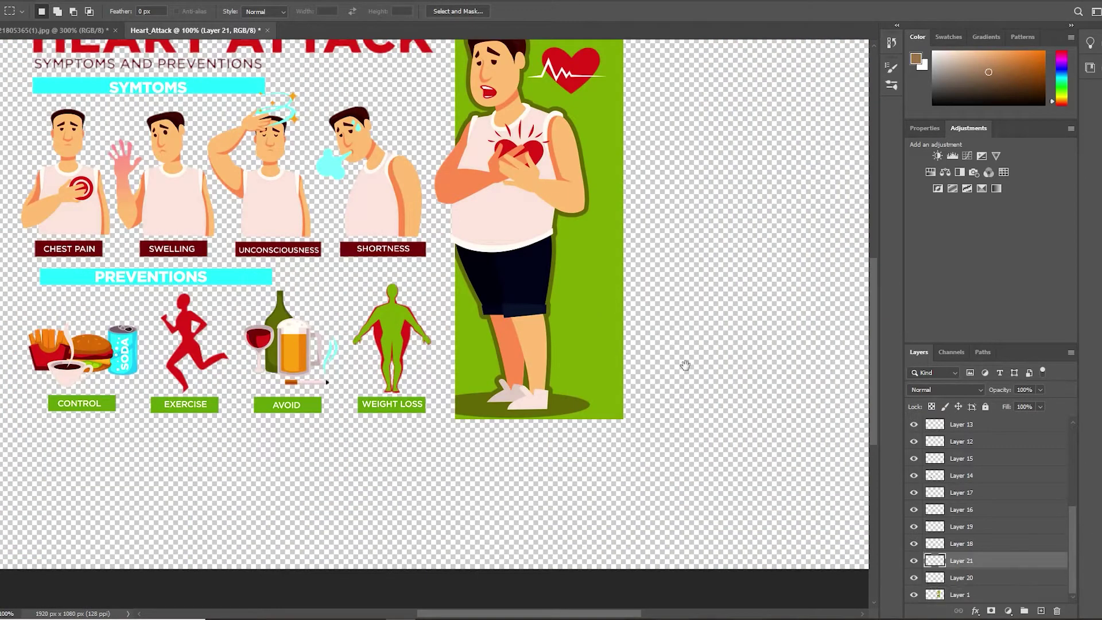
drag(681, 364, 728, 452)
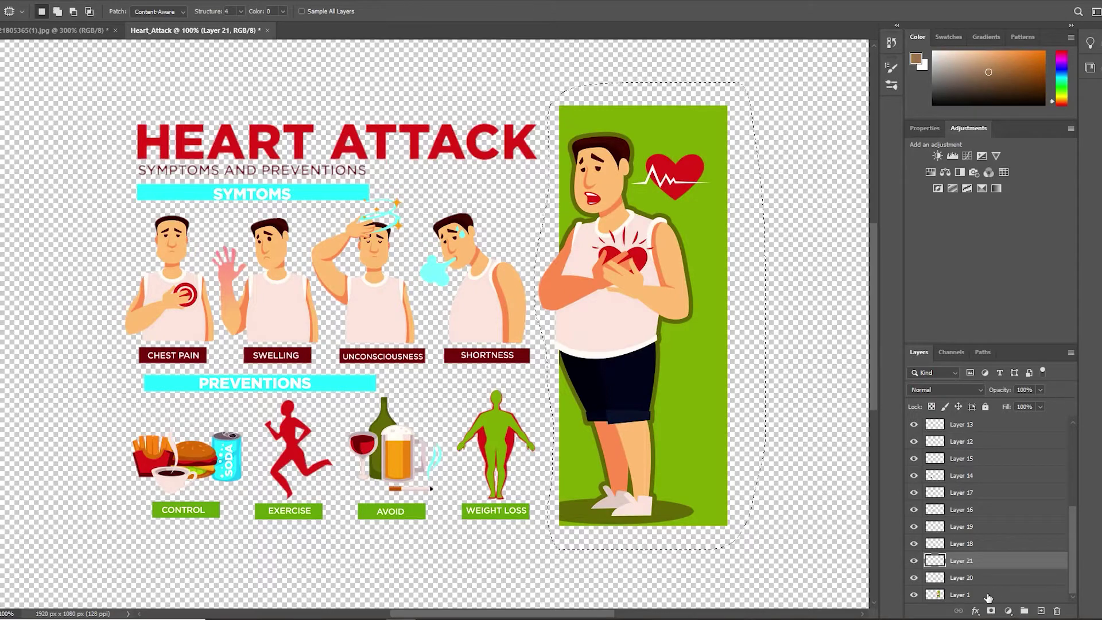
click(988, 596)
key(w)
right_click(648, 299)
click(688, 552)
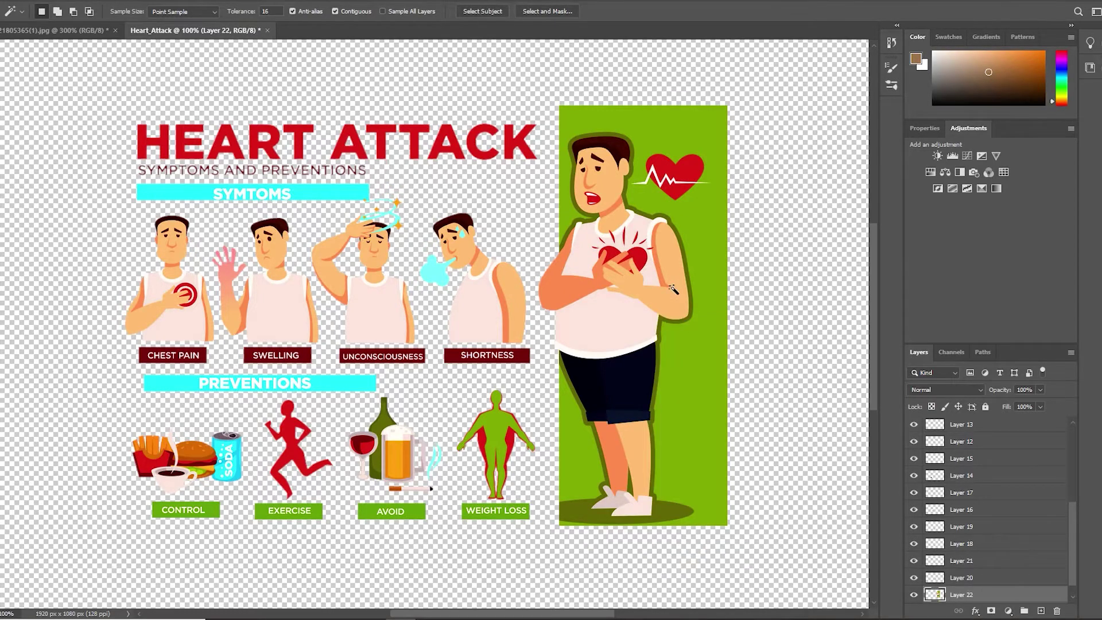
Step: Zoom in on the chest-clutching man and feather his Magic Wand selection
key(ctrl+plus)
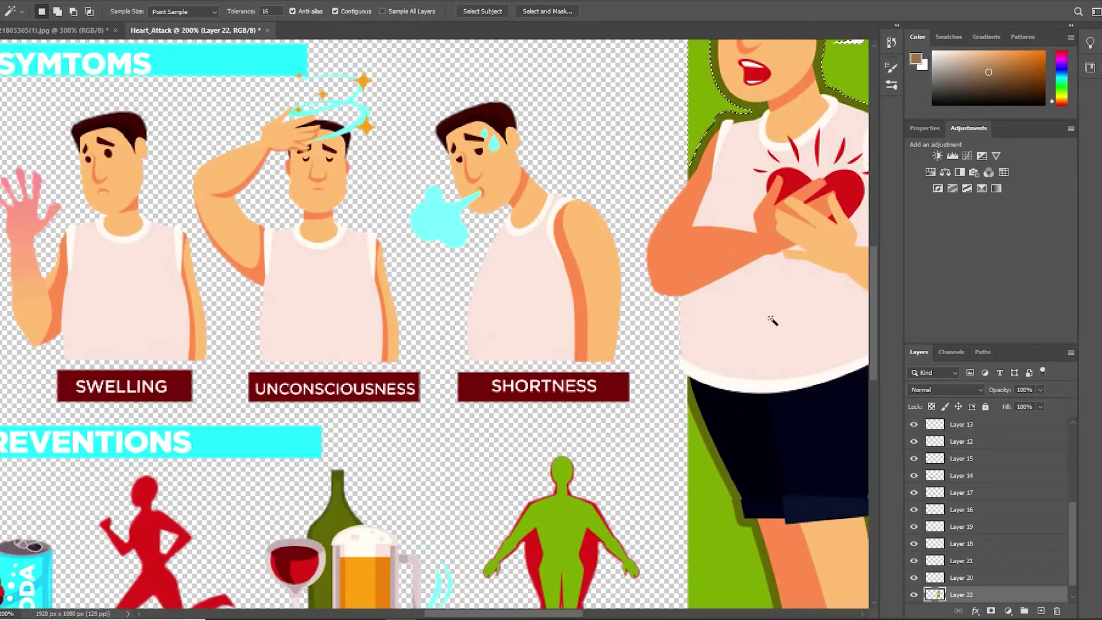
drag(786, 89, 505, 261)
scroll(505, 261, down, 5)
scroll(505, 261, down, 3)
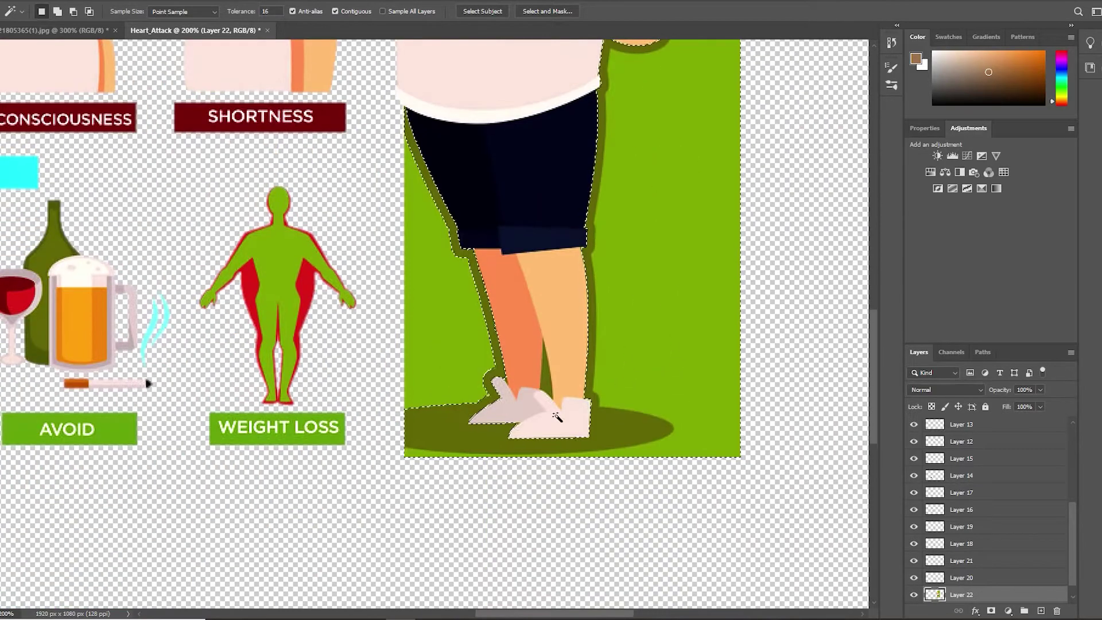
right_click(549, 110)
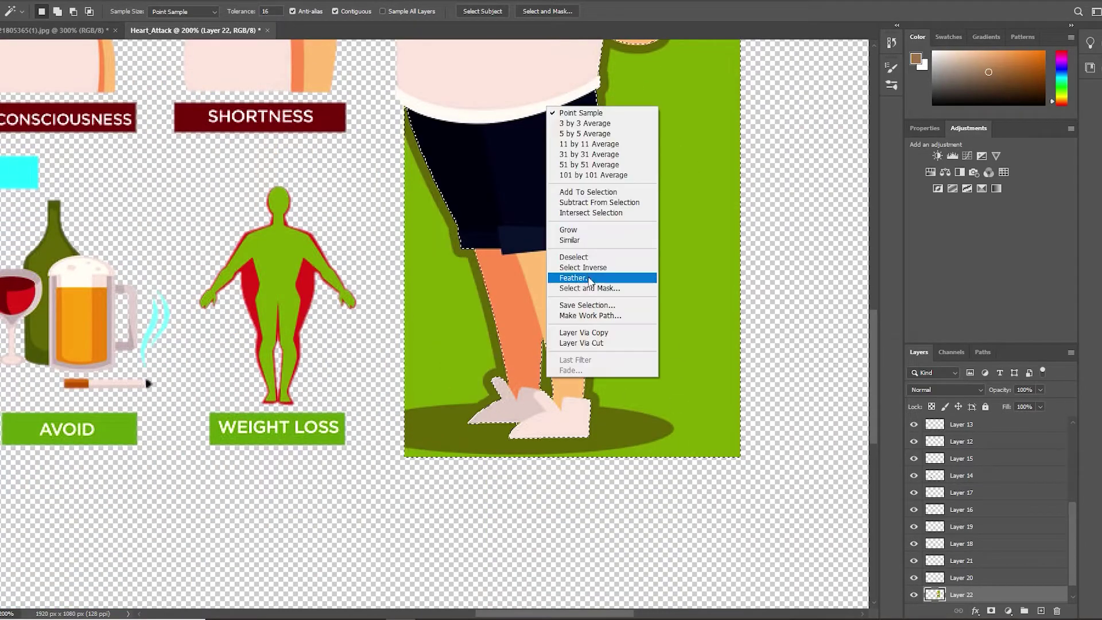
scroll(654, 385, up, 2)
scroll(654, 384, up, 4)
scroll(640, 453, up, 1)
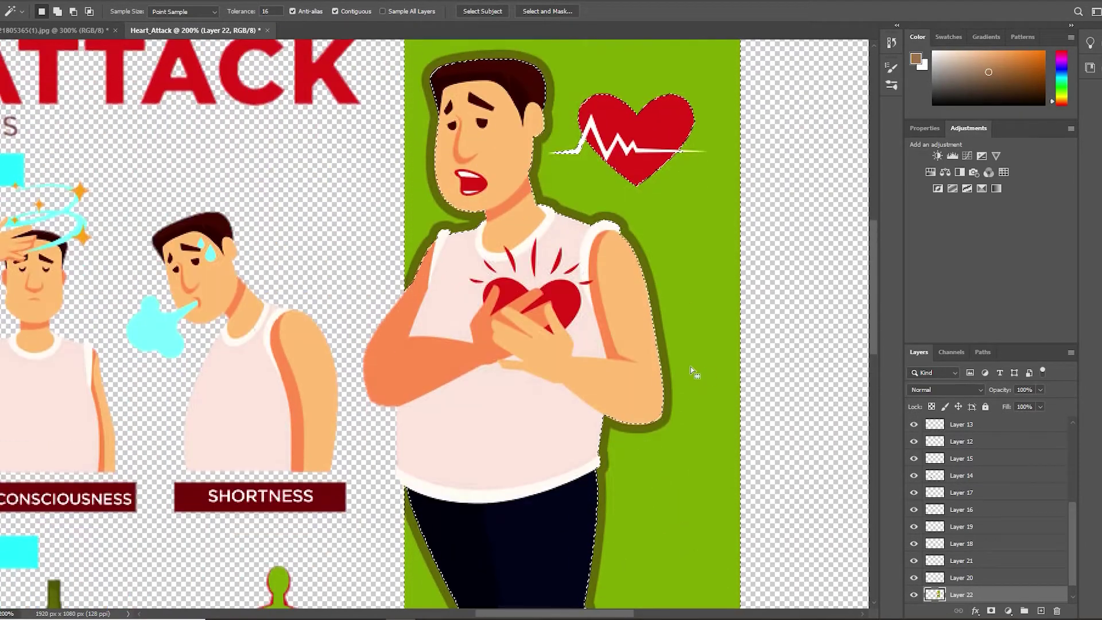
key(j)
scroll(631, 194, down, 4)
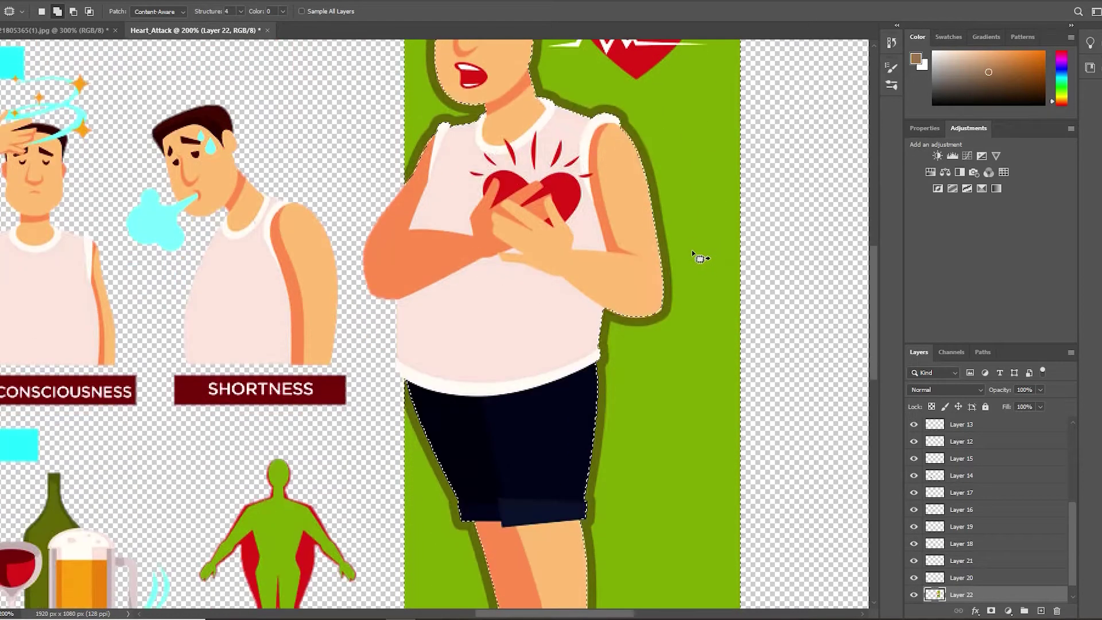
key(w)
right_click(480, 246)
click(520, 423)
key(Return)
Step: Copy the man onto his own layer and hide that layer
right_click(538, 230)
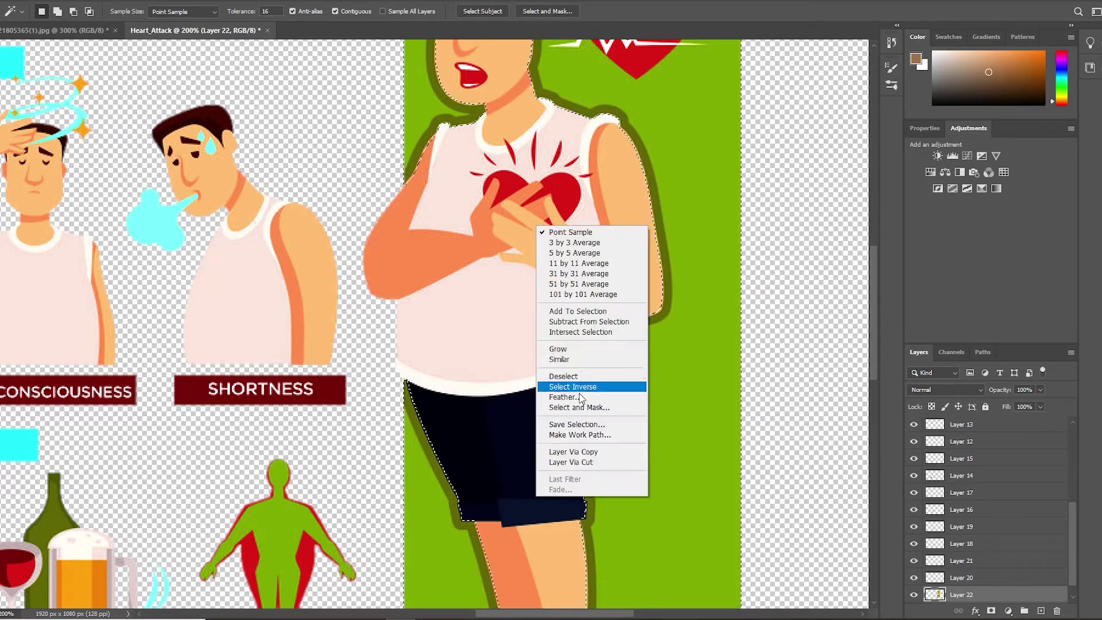
click(580, 451)
scroll(681, 433, down, 2)
scroll(682, 429, down, 2)
scroll(987, 516, down, 1)
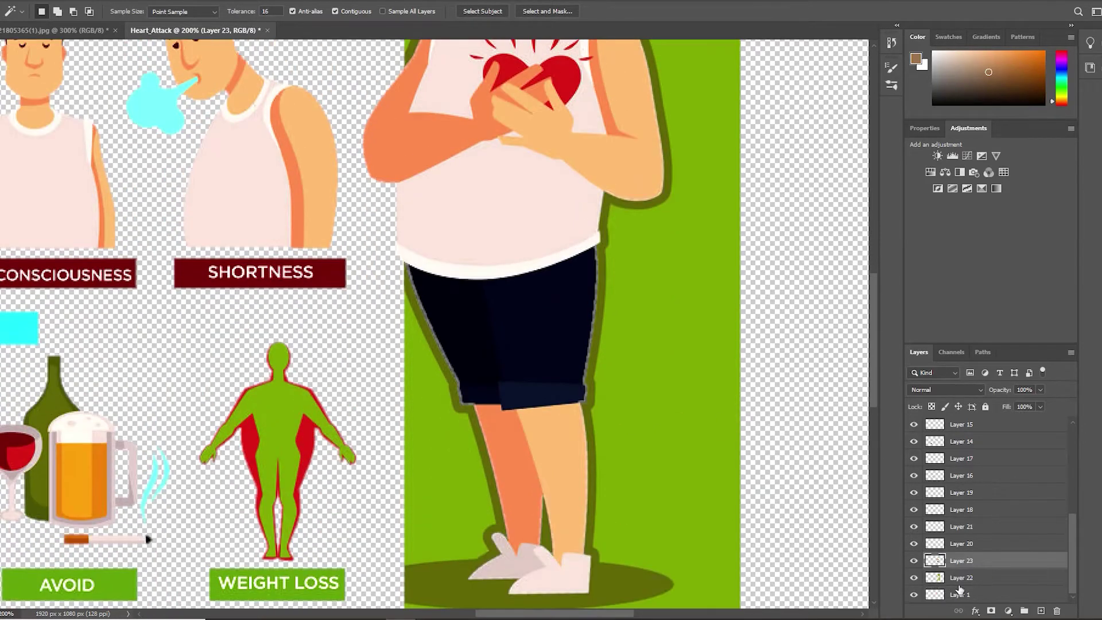
click(913, 560)
scroll(653, 224, up, 4)
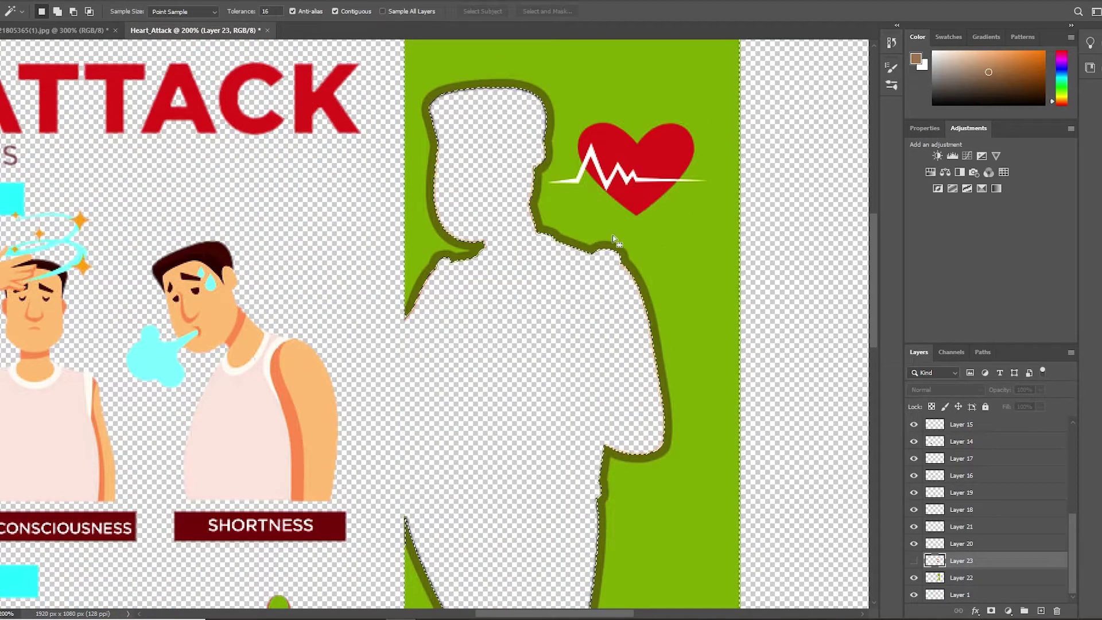
Step: Select the green background on Layer 22 and zoom out to the whole infographic
click(1008, 583)
click(693, 282)
key(ctrl+plus)
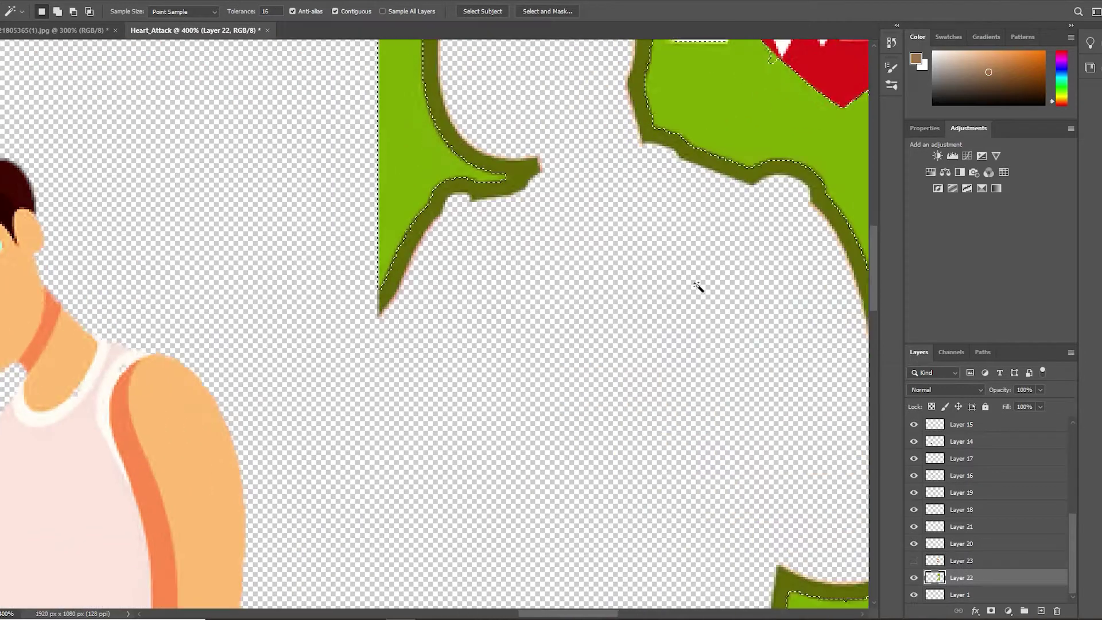
scroll(653, 202, up, 3)
scroll(652, 202, right, 2)
key(ctrl+minus)
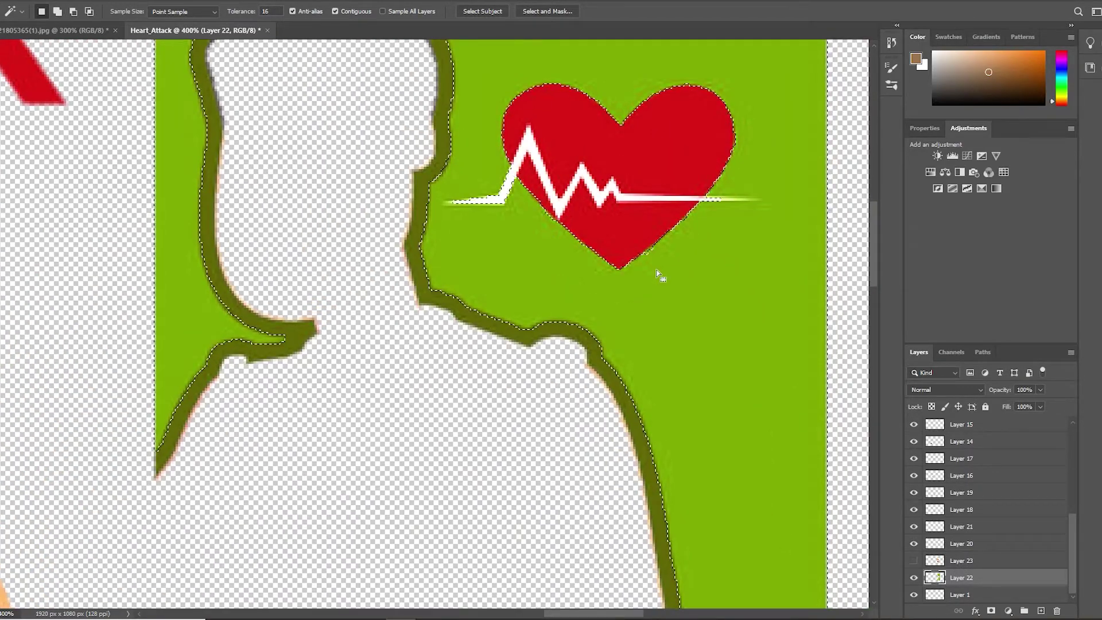
key(ctrl+minus)
scroll(654, 292, down, 3)
key(ctrl+minus)
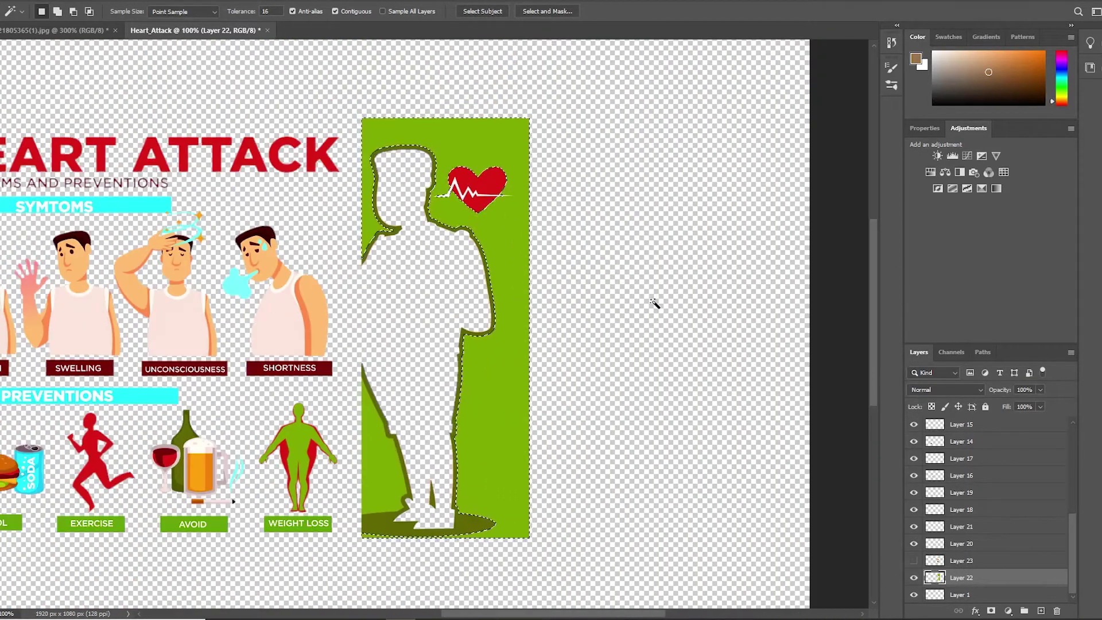
key(m)
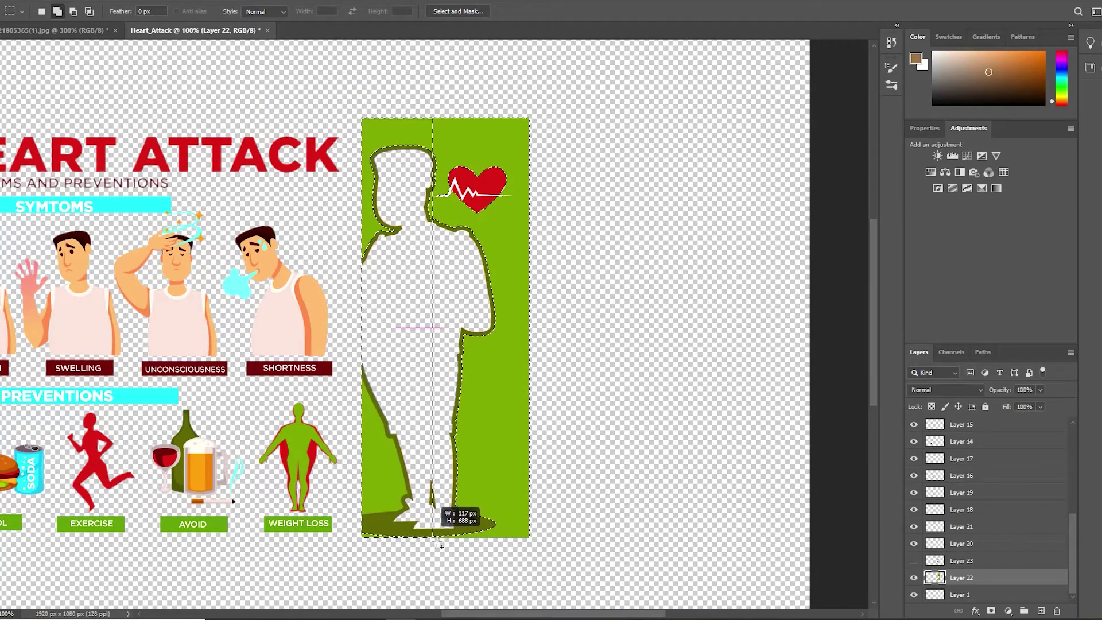
Step: Fill the man's silhouette gap and feet area with the panel's sampled green
drag(441, 545, 441, 544)
key(i)
click(518, 461)
key(alt+BackSpace)
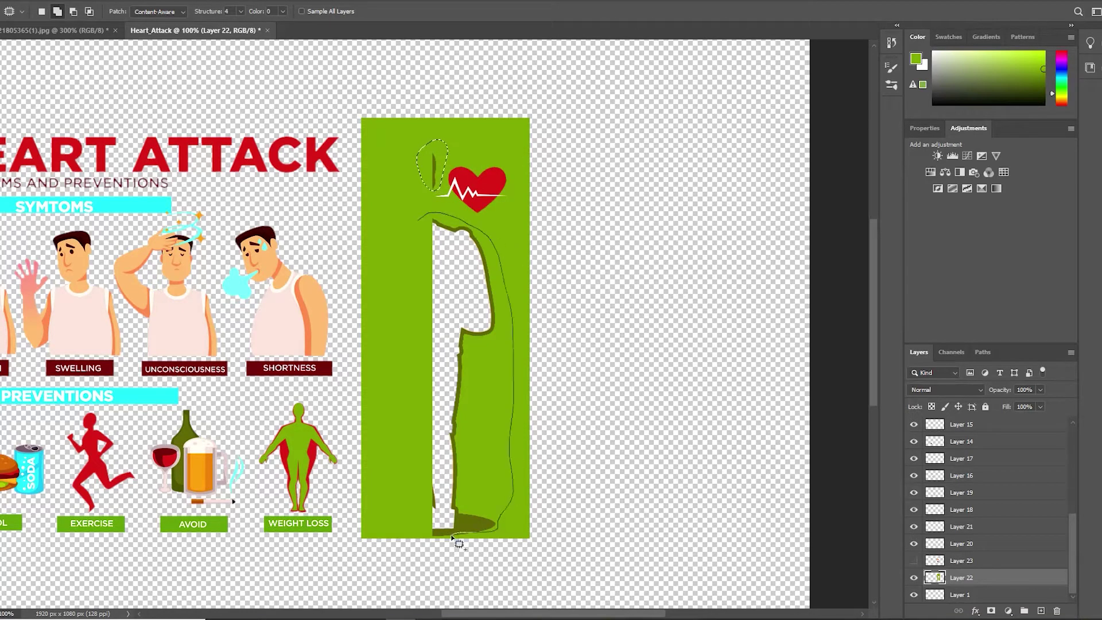
scroll(431, 396, up, 3)
scroll(425, 394, down, 5)
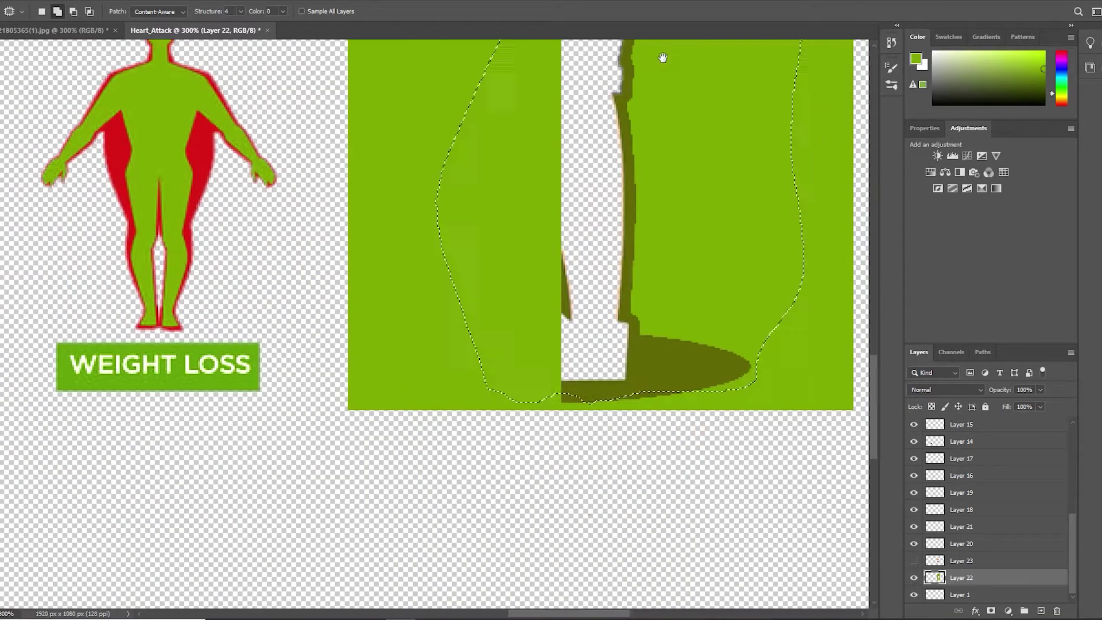
key(m)
key(alt+BackSpace)
Step: Magic Wand the green panel, feather the selection and copy it to a new layer
scroll(664, 288, up, 3)
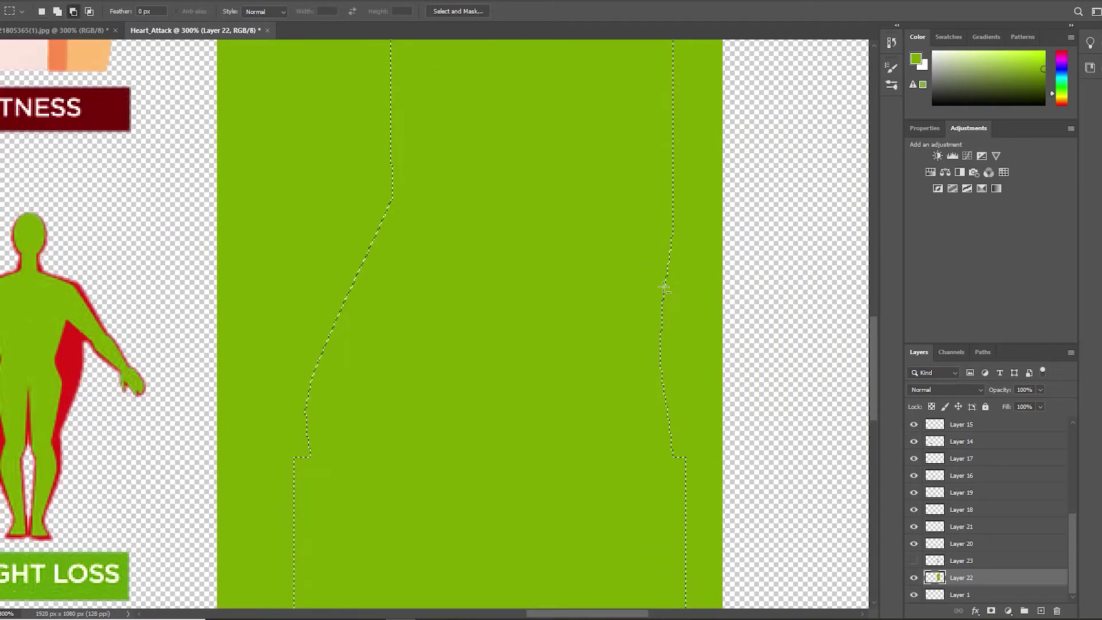
scroll(568, 175, up, 5)
scroll(500, 203, up, 5)
scroll(460, 216, up, 2)
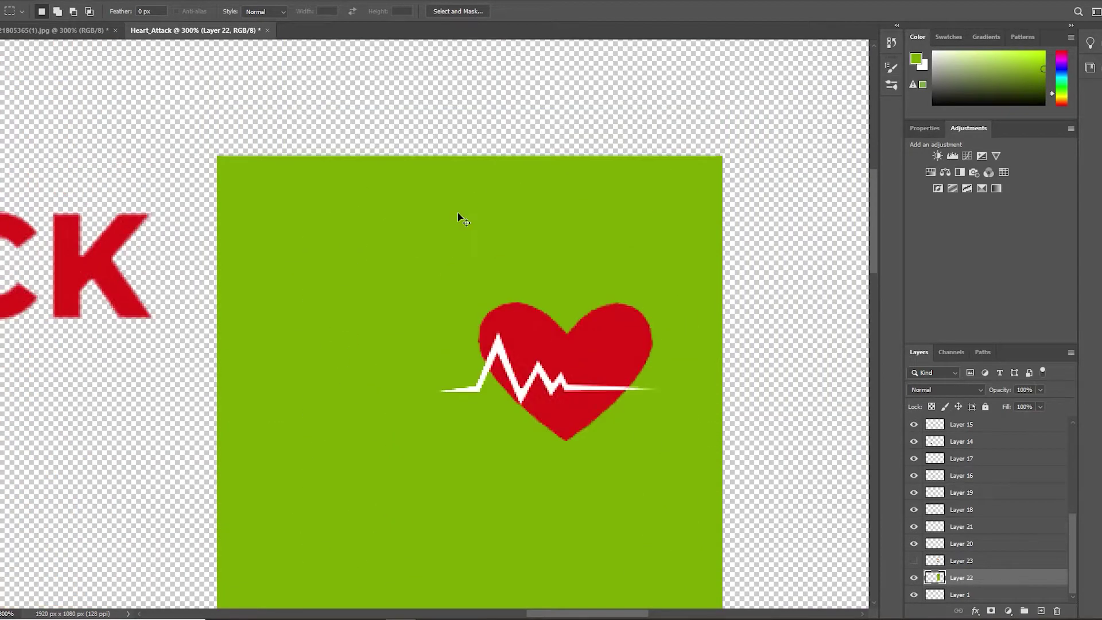
key(ctrl+minus)
key(w)
click(499, 264)
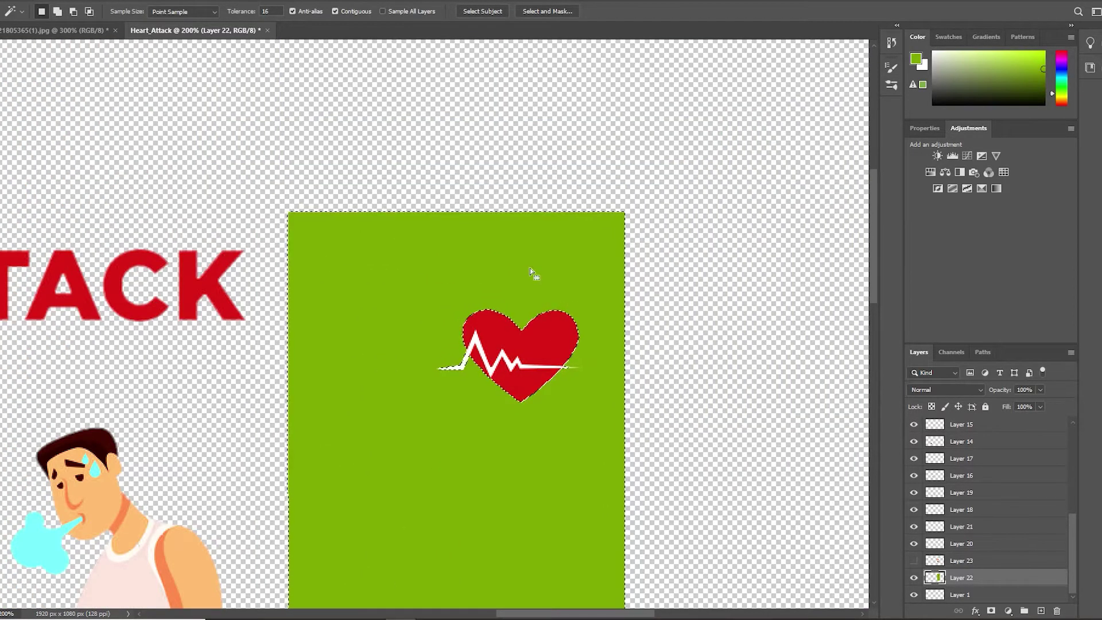
right_click(537, 402)
click(585, 247)
click(603, 193)
right_click(545, 401)
click(588, 355)
Step: Show the man's layer, hide Layer 22, and fill the heart area green
click(915, 565)
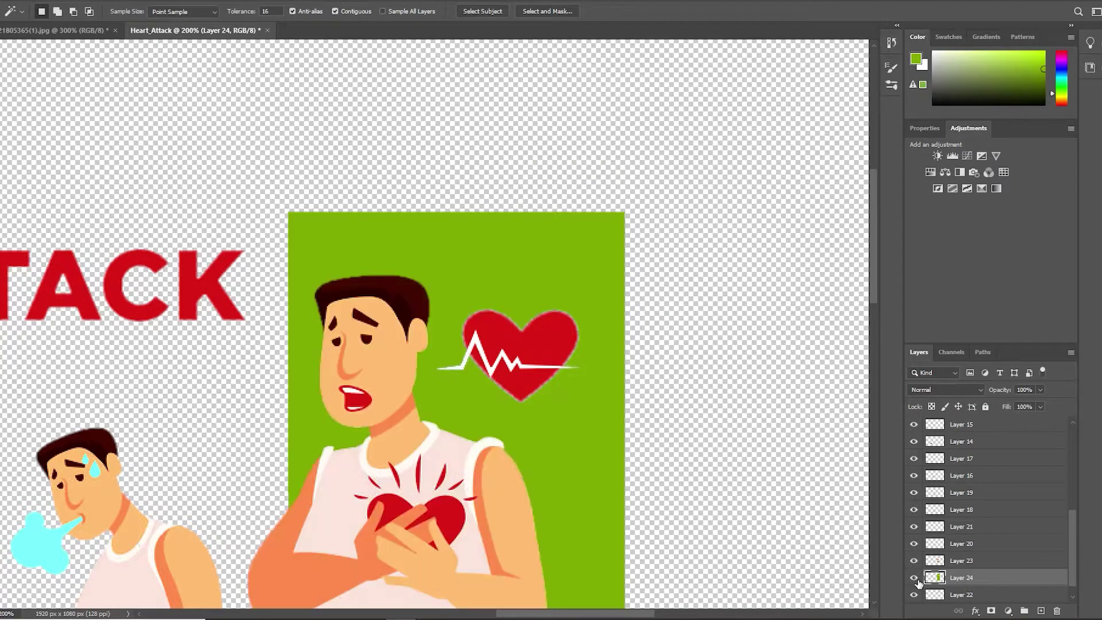
click(916, 594)
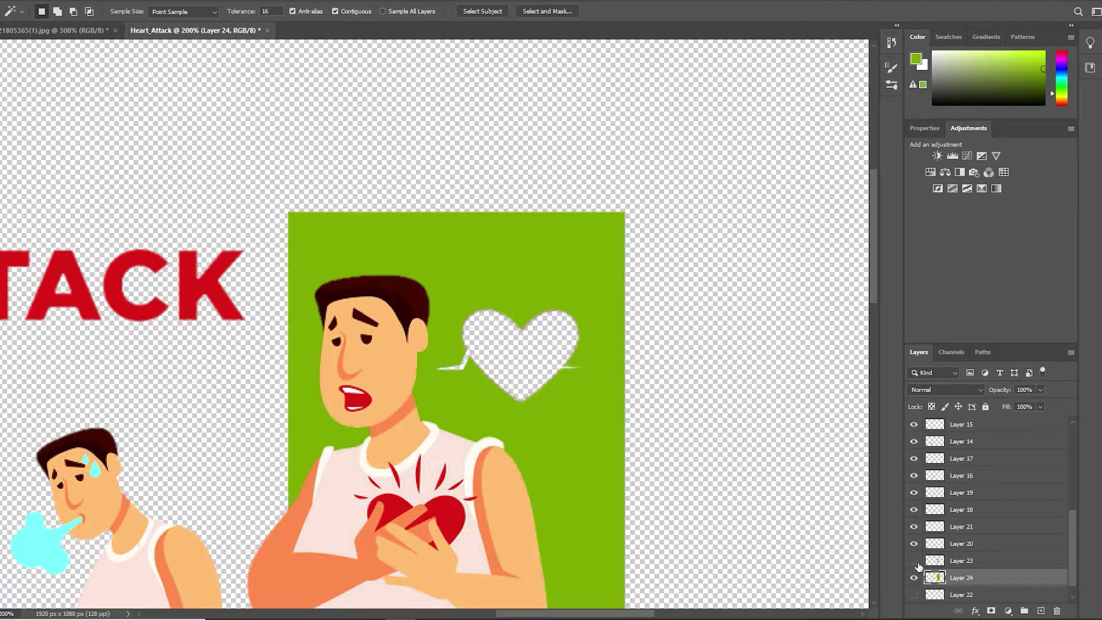
scroll(546, 361, down, 3)
scroll(631, 436, down, 2)
key(m)
drag(426, 108, 601, 257)
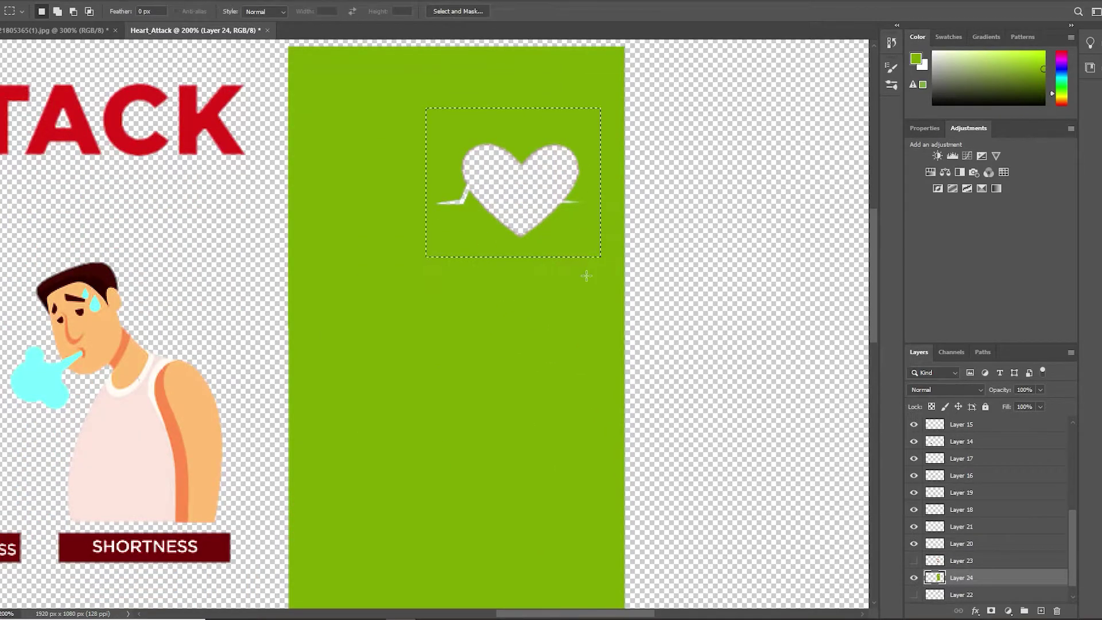
key(v)
key(alt+BackSpace)
key(ctrl+d)
key(ctrl+0)
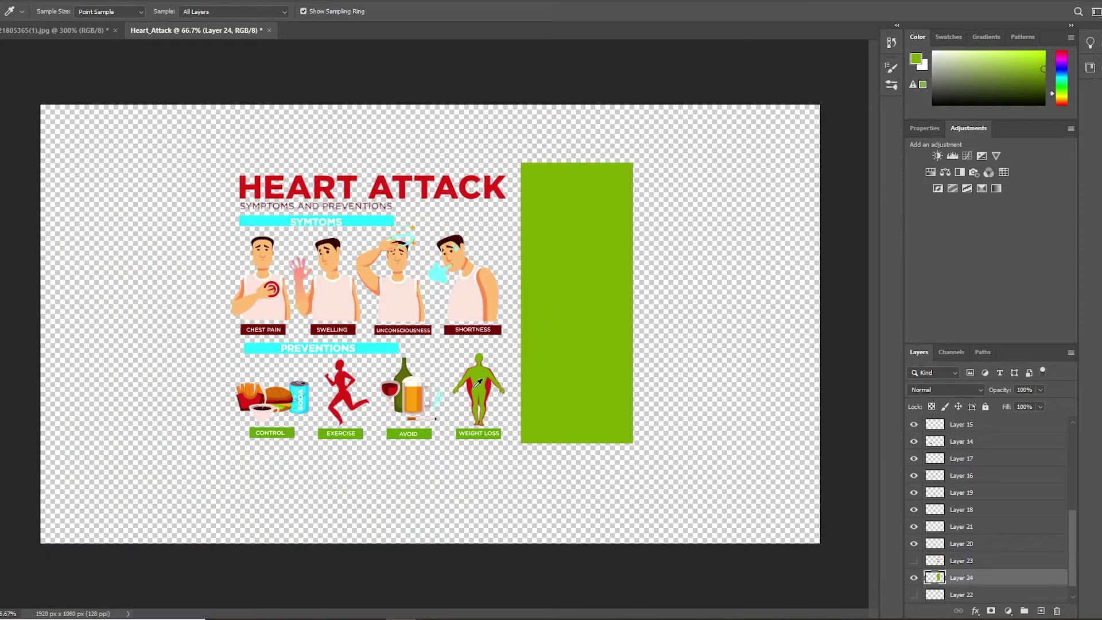
Step: Show rulers, add a horizontal guide, and move the green panel right and down to it
click(488, 444)
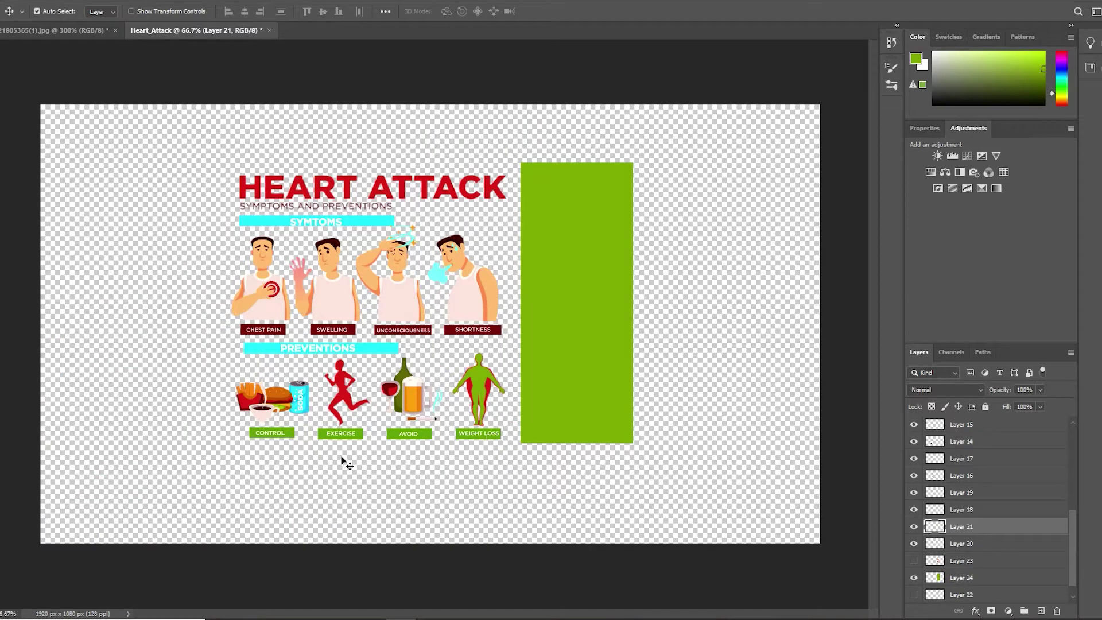
key(ctrl+r)
drag(441, 46, 489, 489)
drag(578, 327, 655, 339)
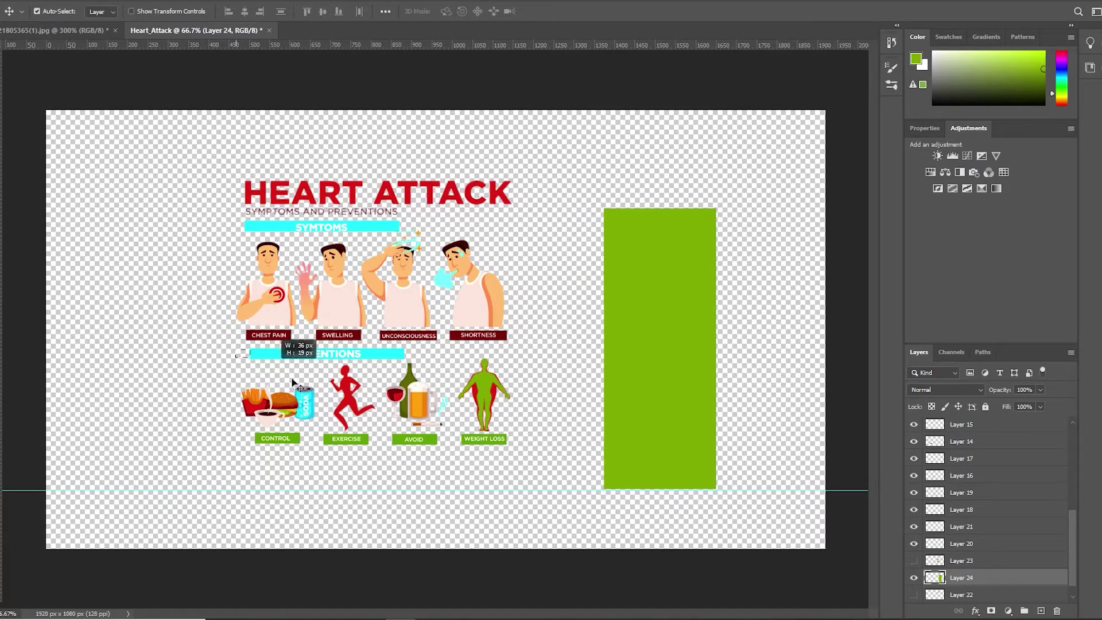
Step: Enlarge the prevention icons and labels together and shift them lower
drag(292, 379, 568, 466)
key(ctrl+t)
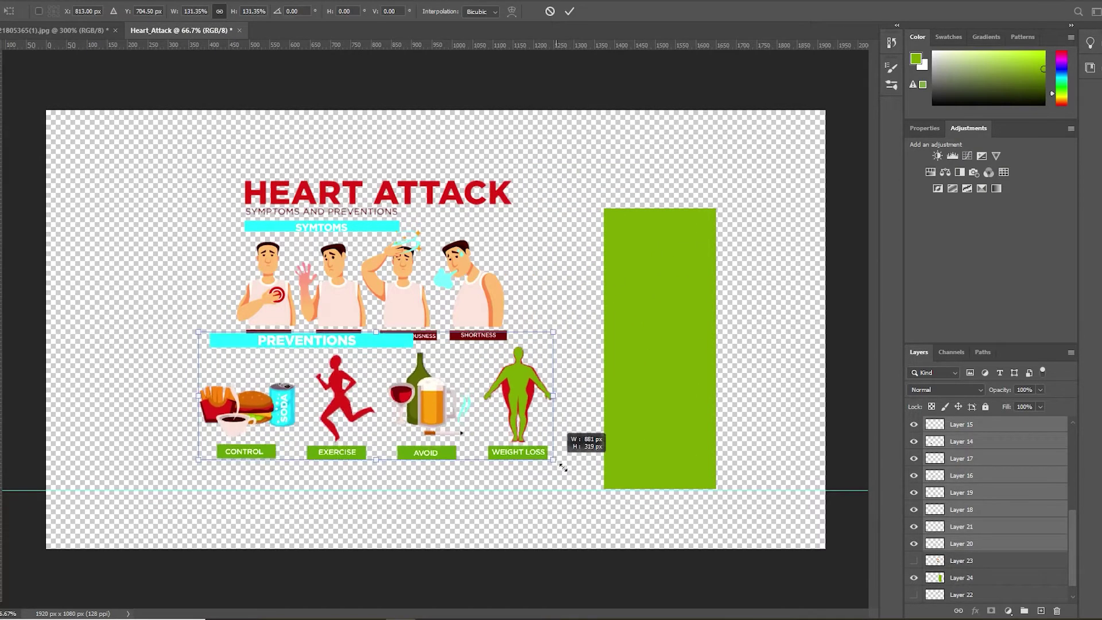
drag(441, 415, 443, 437)
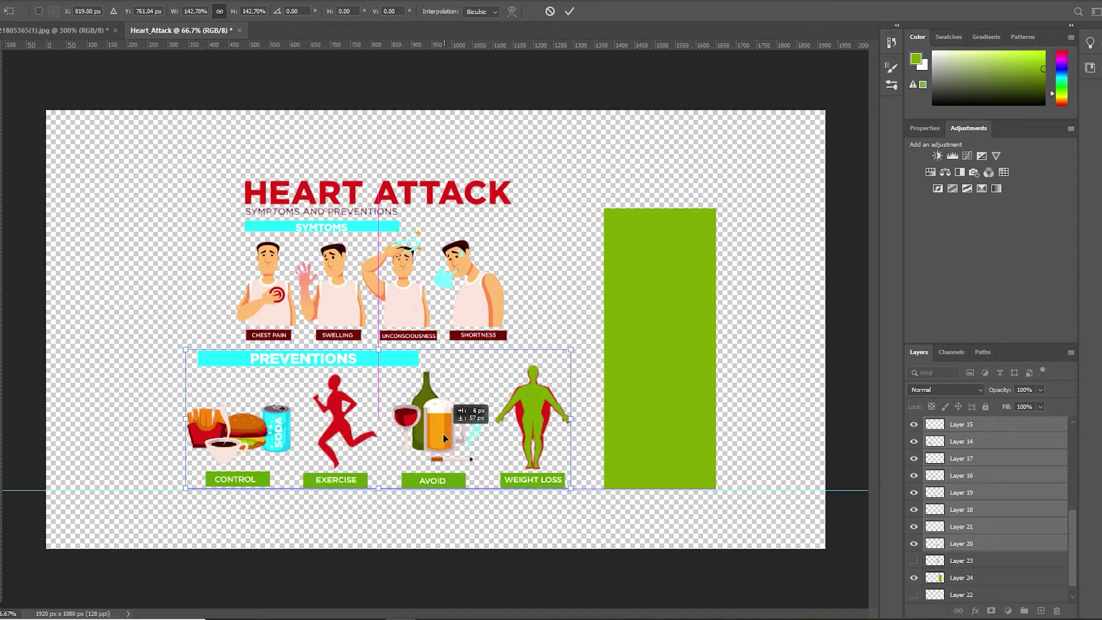
key(Return)
Step: Align the four prevention labels on their vertical centers
click(330, 485)
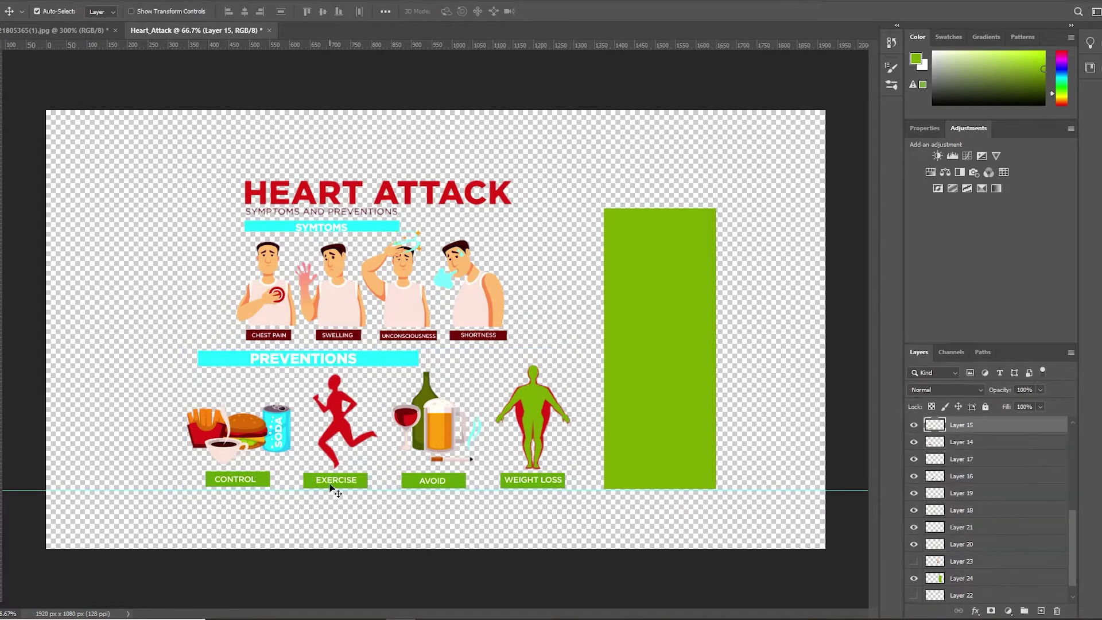
shift+click(433, 480)
shift+click(524, 485)
shift+click(235, 479)
click(322, 11)
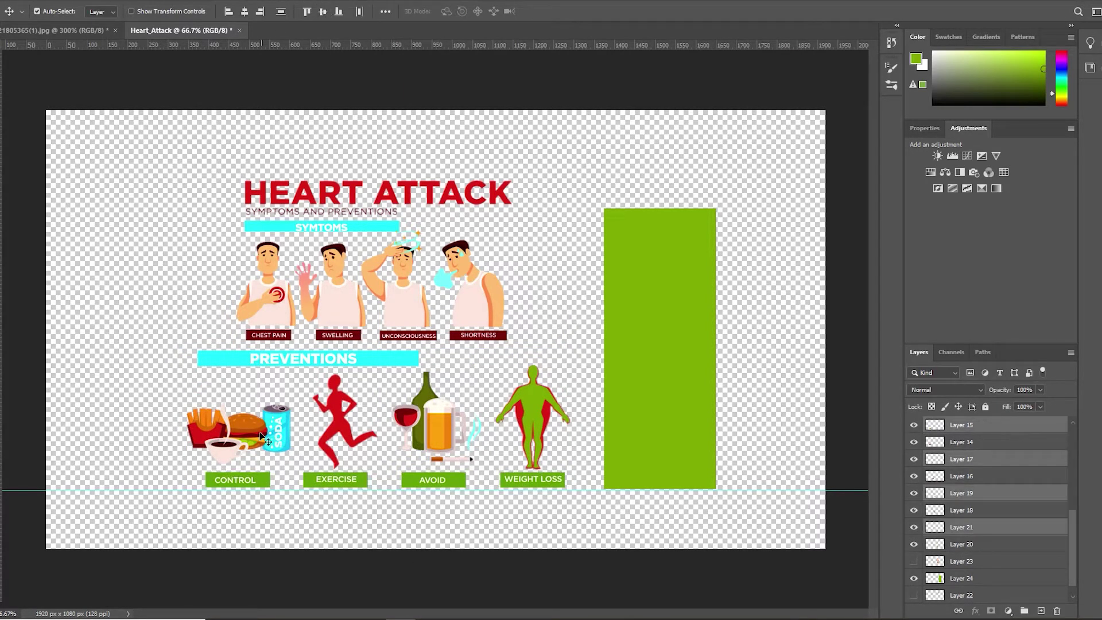
Step: Align the four prevention icons vertically, nudging the food and soda icons slightly down
click(261, 436)
shift+click(339, 419)
shift+click(423, 439)
shift+click(545, 443)
click(323, 11)
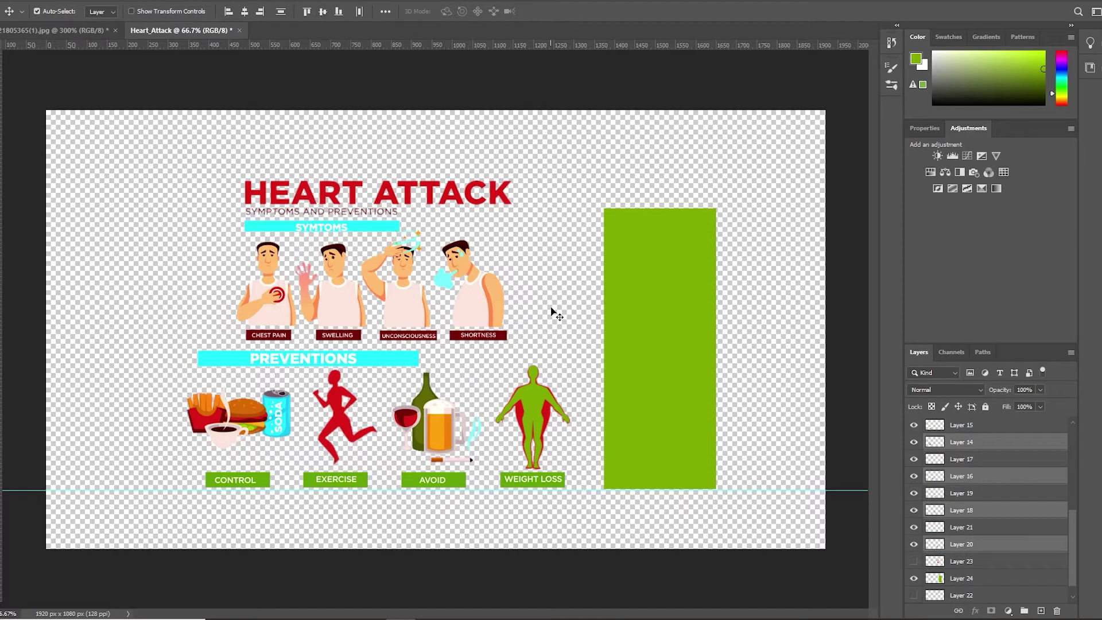
drag(261, 429, 262, 435)
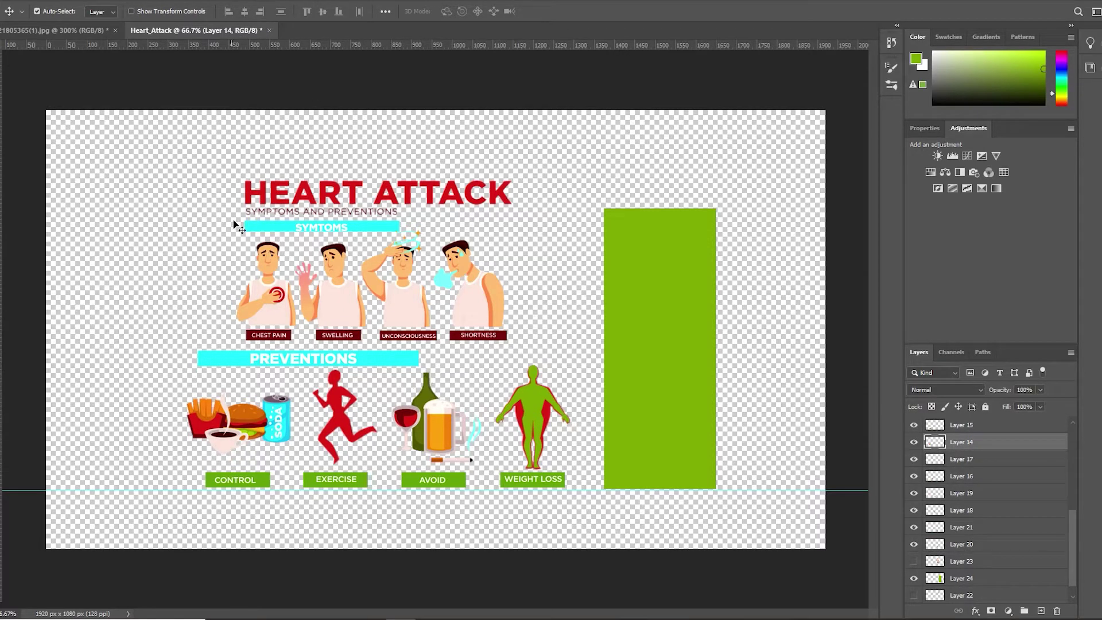
Step: Move the HEART ATTACK title up and right, and enlarge the symptoms group wider
drag(202, 156, 567, 195)
mouse_move(487, 205)
mouse_down()
mouse_move(538, 183)
mouse_move(528, 165)
mouse_up()
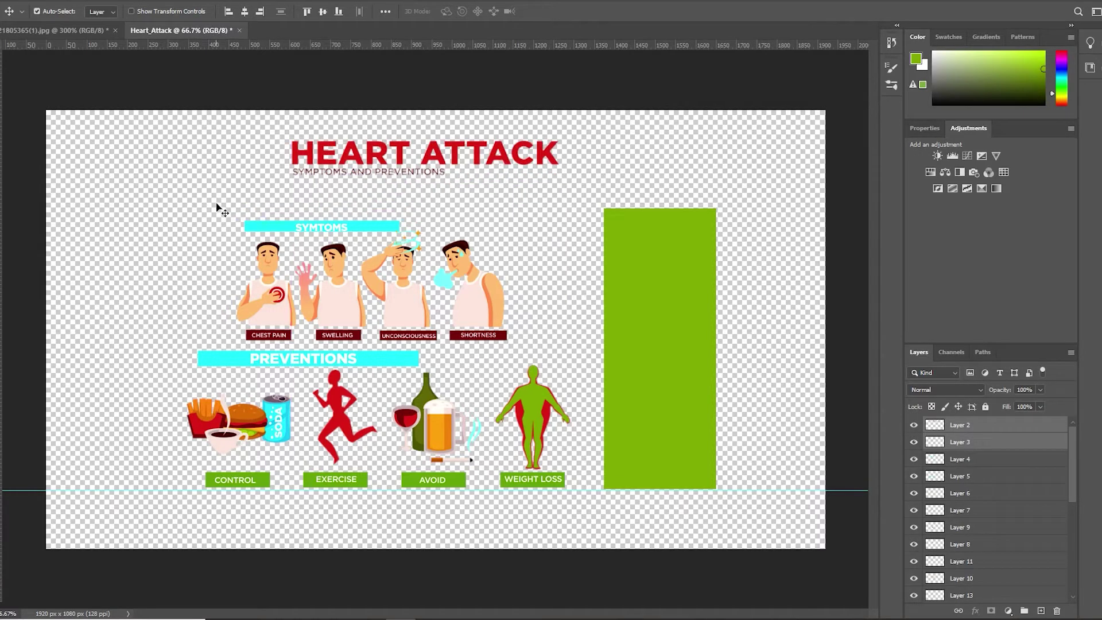
drag(222, 210, 537, 347)
key(ctrl+t)
drag(508, 220, 534, 217)
drag(388, 225, 370, 224)
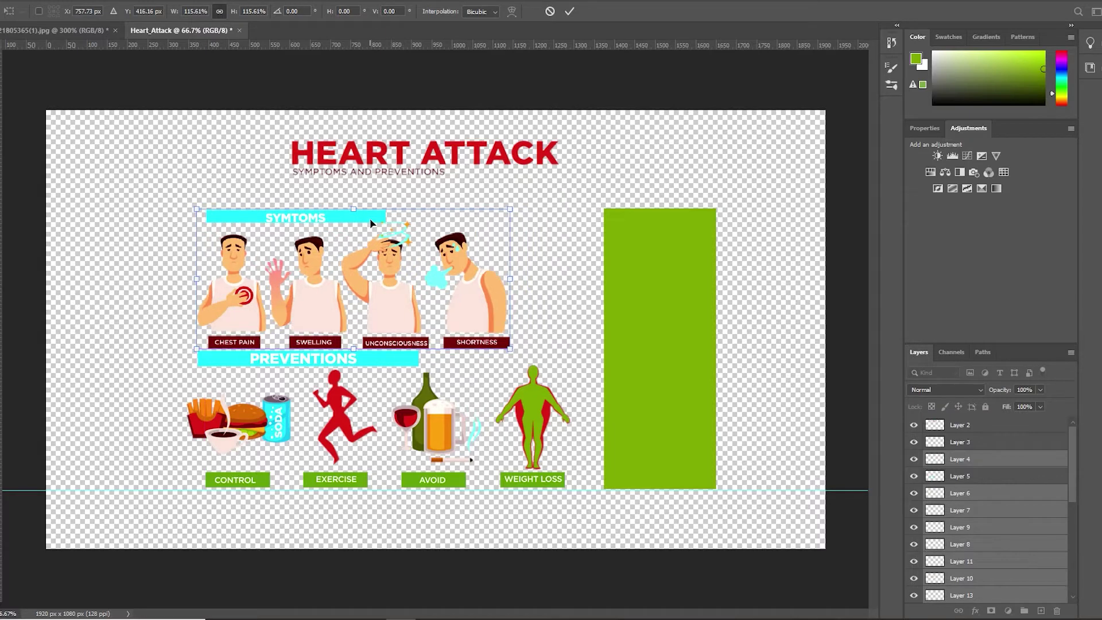
key(Up)
key(Up)
key(Up)
key(Up)
key(Up)
key(Up)
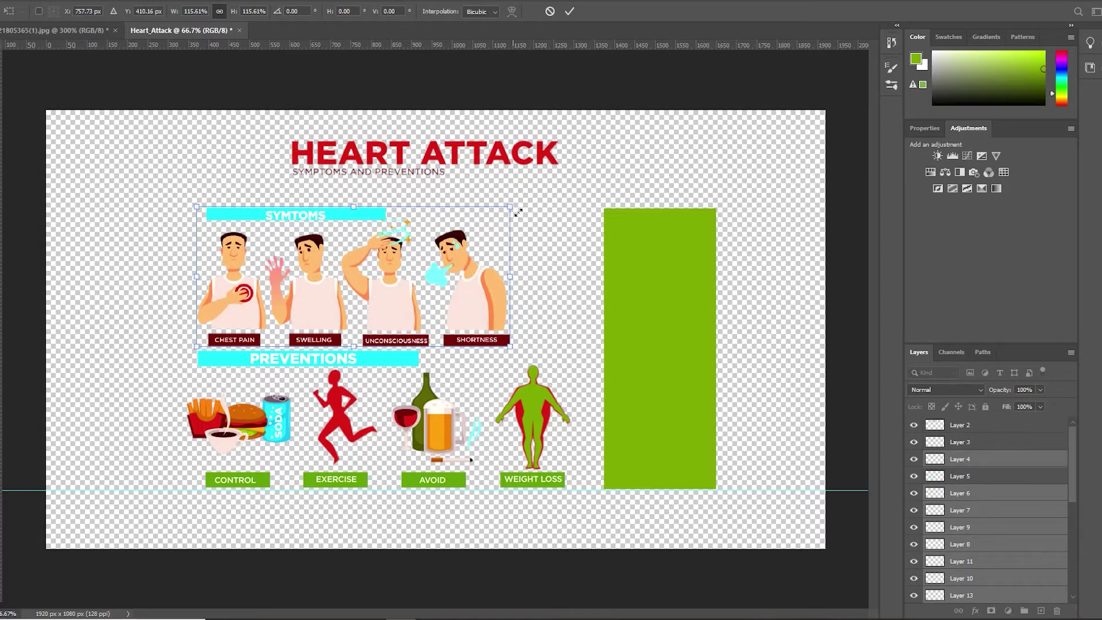
drag(518, 213, 588, 201)
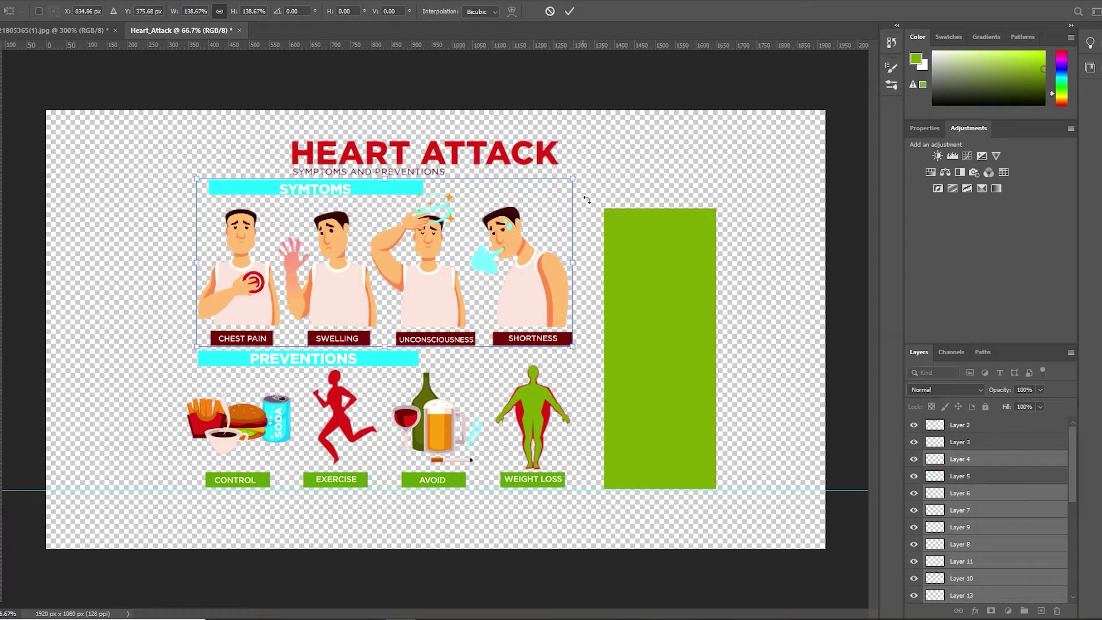
key(Return)
Step: Select the four symptom labels together
click(242, 338)
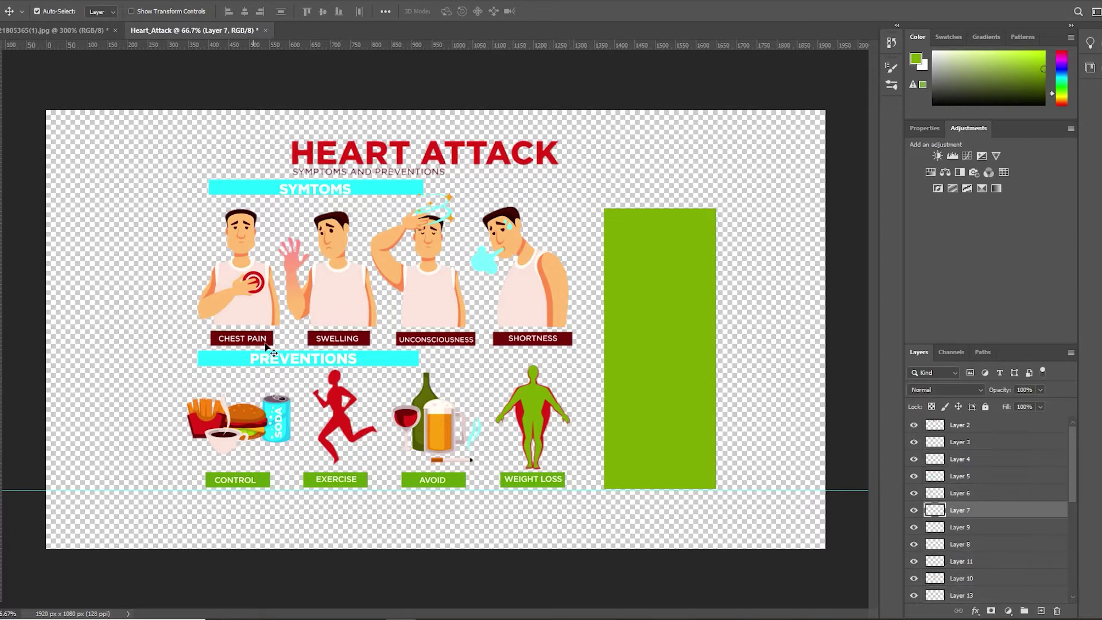
shift+click(337, 338)
shift+click(436, 339)
shift+click(532, 338)
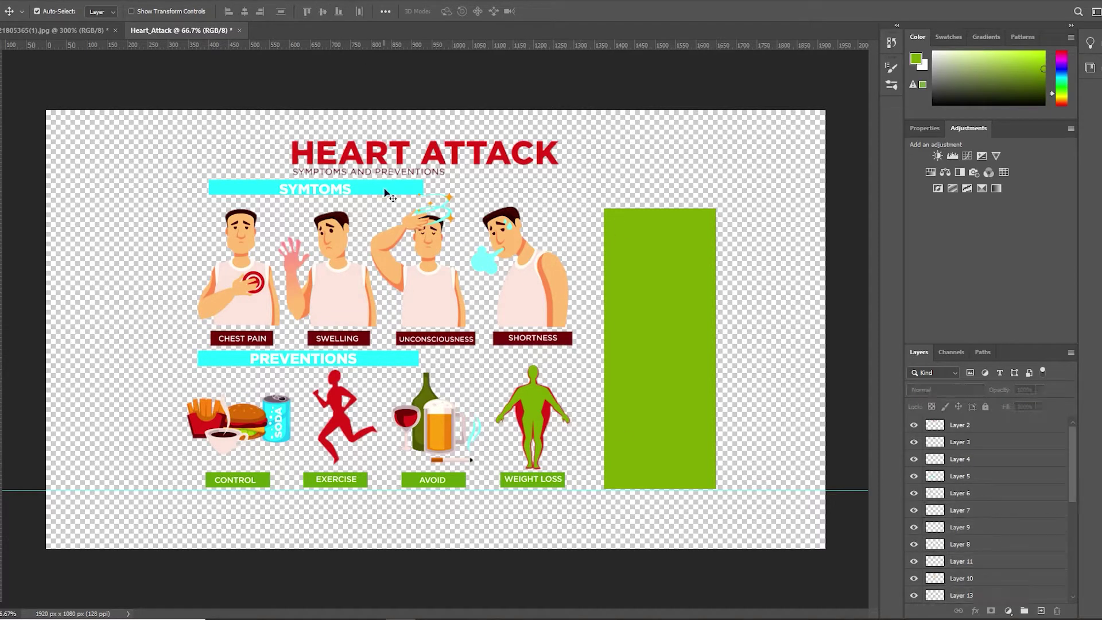
Step: Move the SYMTOMS bar left, zoom in on the cyan square, and find its layer
drag(311, 193, 196, 202)
key(ctrl+plus)
key(ctrl+plus)
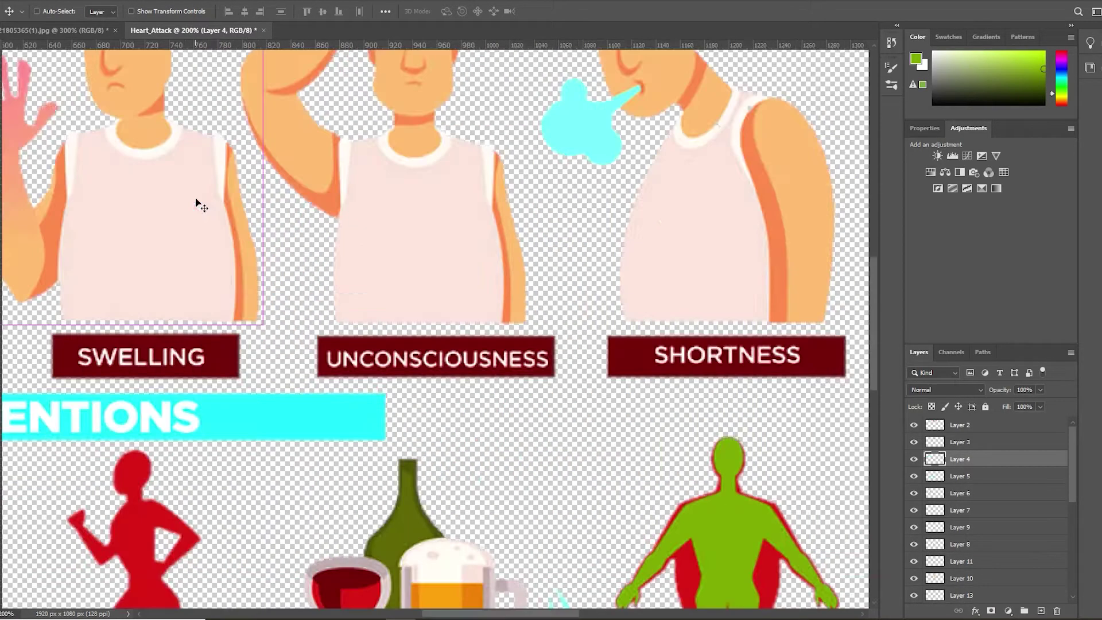
scroll(445, 369, up, 5)
key(ctrl+plus)
key(ctrl+plus)
key(ctrl+plus)
key(j)
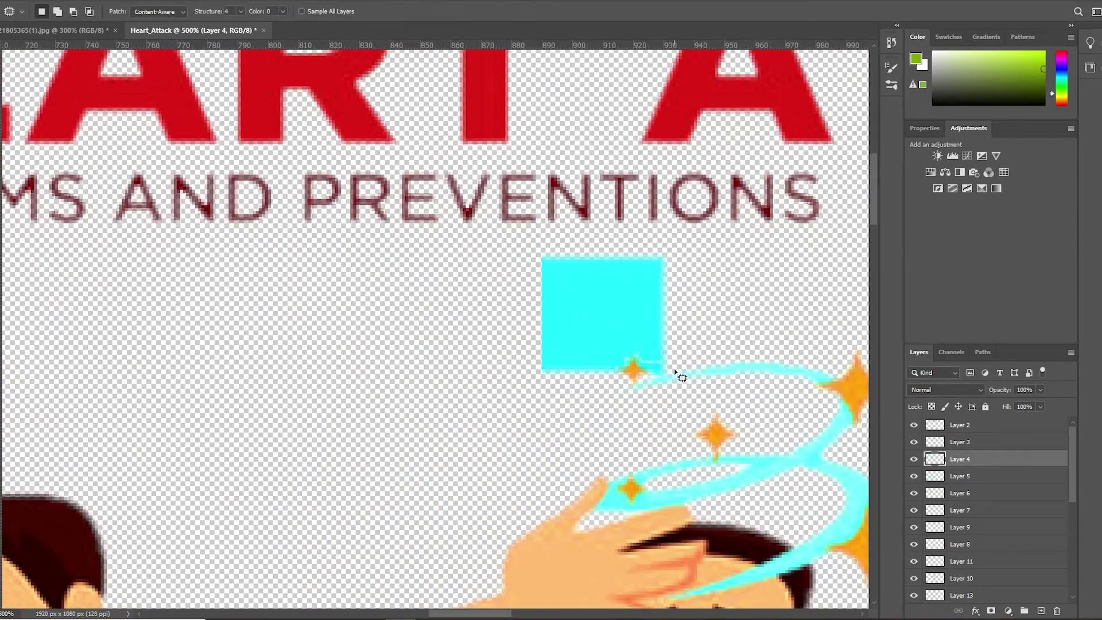
key(v)
click(678, 381)
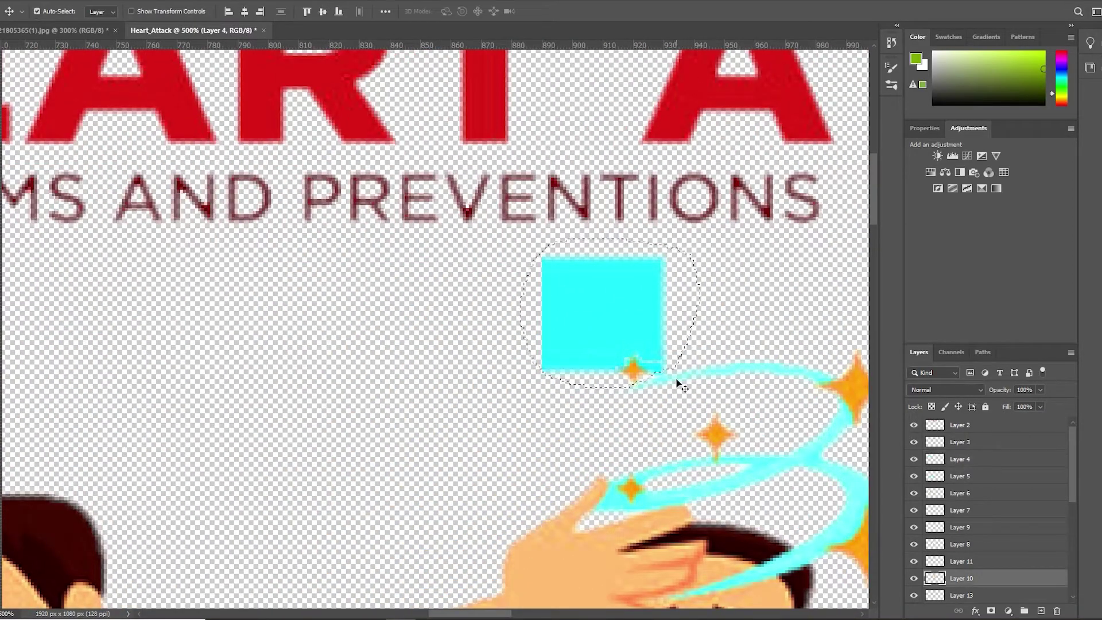
click(645, 347)
key(Return)
key(ctrl+d)
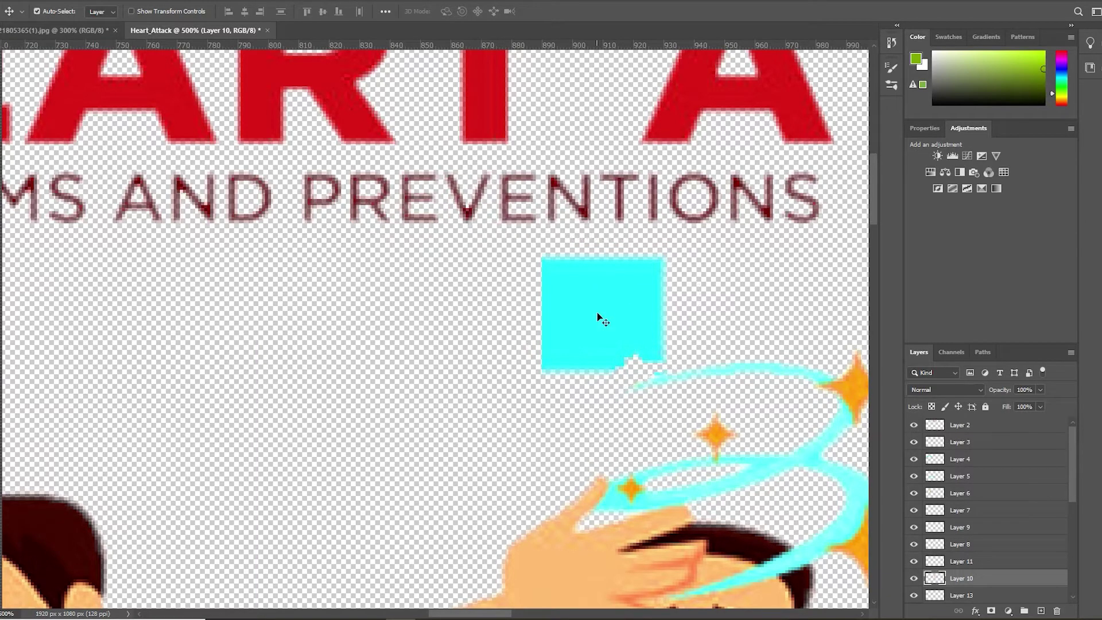
Step: Remove the cyan square beside the subtitle with the Patch tool
click(597, 314)
key(j)
drag(688, 362, 640, 378)
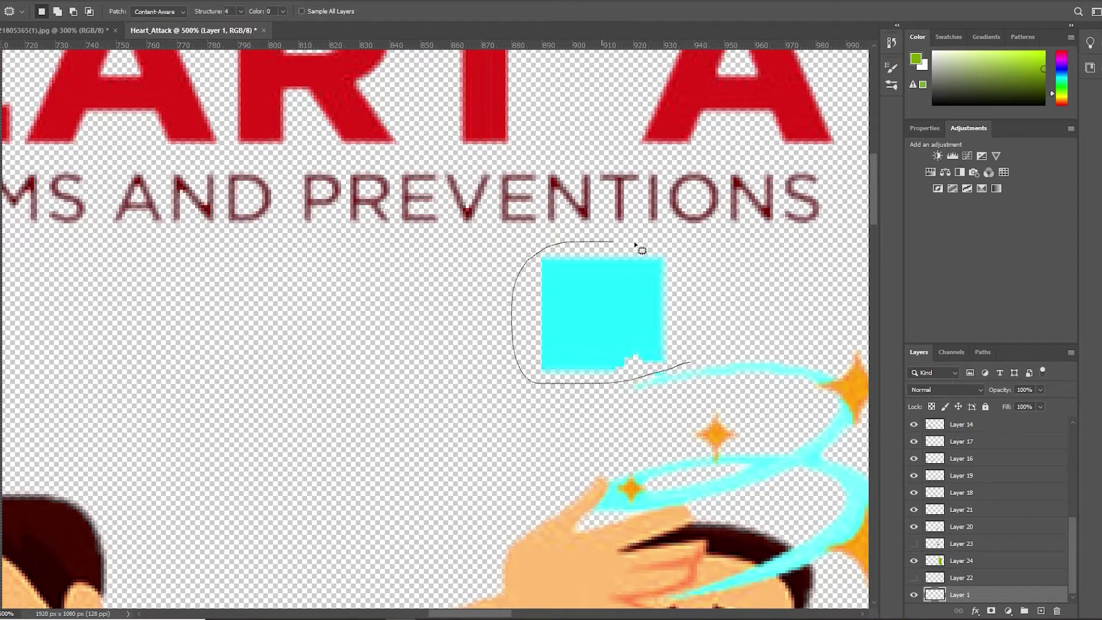
drag(637, 245, 682, 362)
mouse_move(602, 310)
mouse_down()
mouse_move(699, 310)
mouse_move(629, 168)
mouse_up()
key(ctrl+d)
key(ctrl+1)
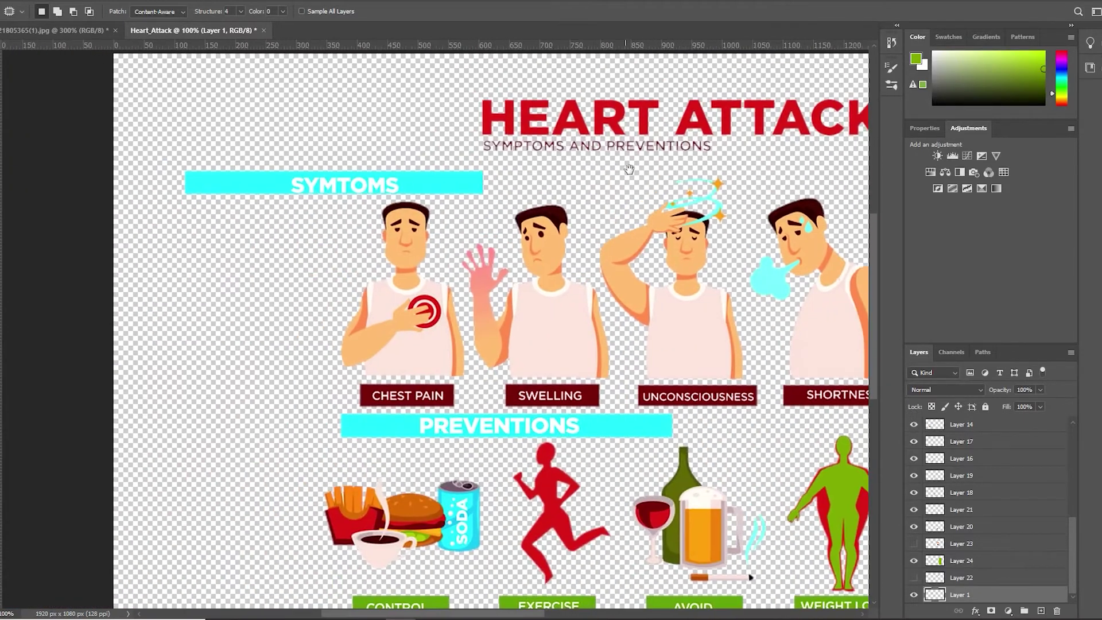
Step: Move the SYMTOMS bar right and align it above the symptom figures
key(v)
drag(399, 185, 561, 184)
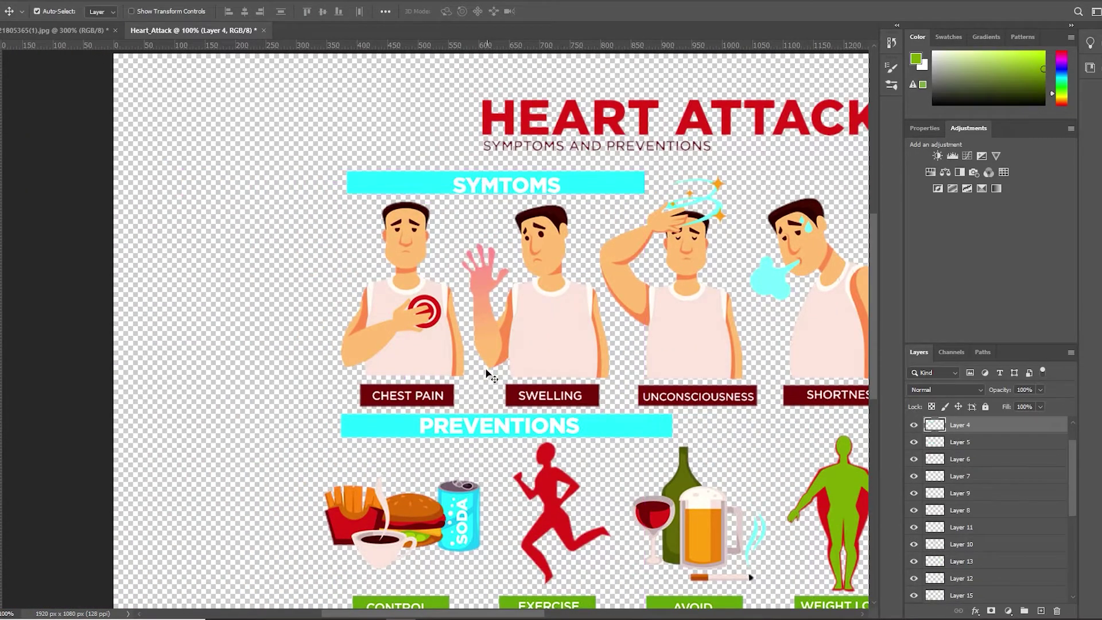
click(229, 11)
scroll(285, 263, down, 2)
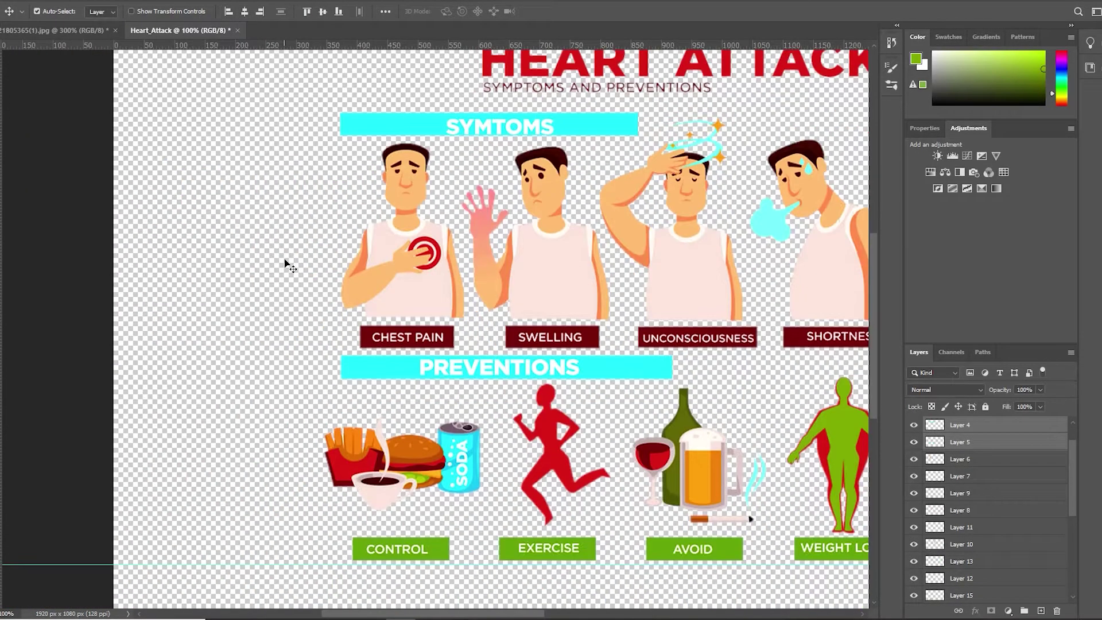
scroll(286, 263, up, 2)
key(ctrl+minus)
key(ctrl+minus)
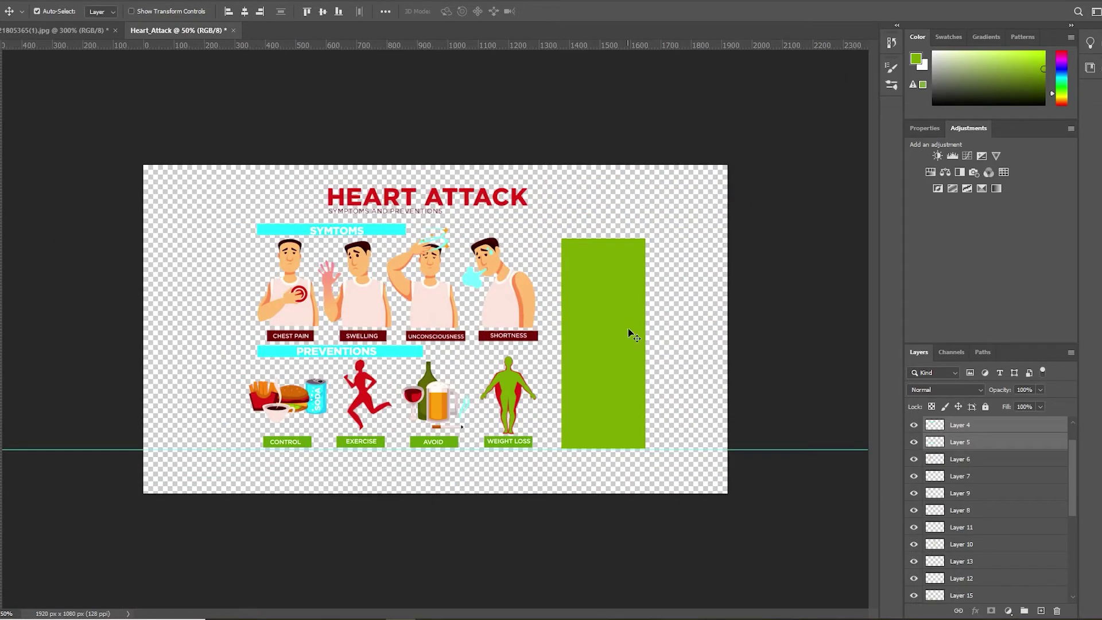
Step: Stretch the green rectangle larger and shift the panel slightly left
ctrl+click(629, 332)
key(ctrl+t)
mouse_move(651, 245)
mouse_down()
mouse_move(711, 216)
mouse_move(724, 167)
mouse_up()
key(Return)
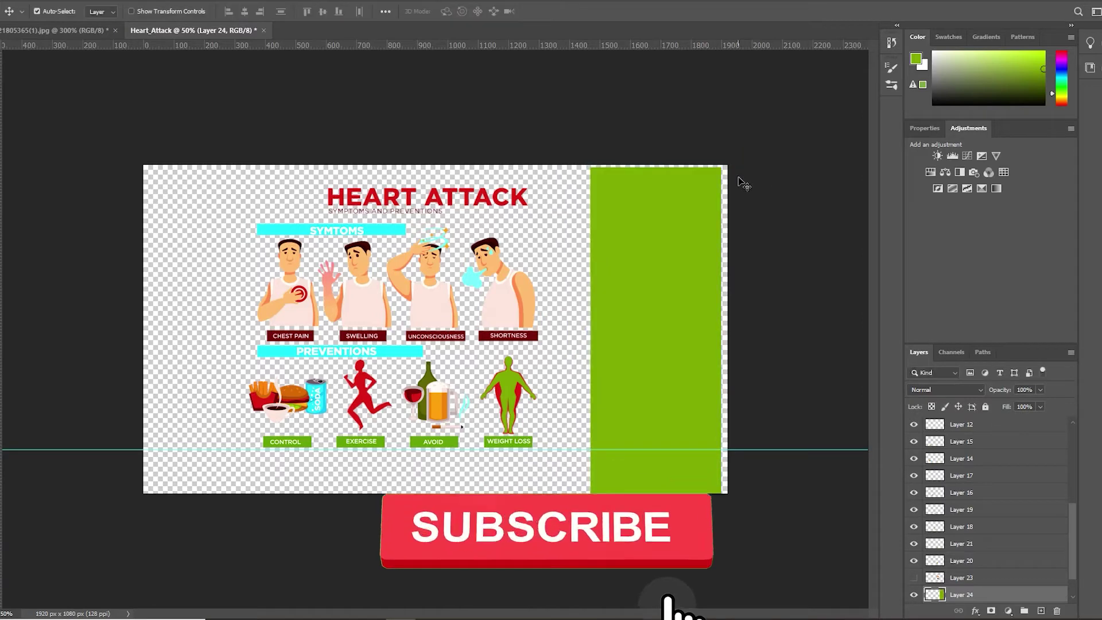
drag(676, 262, 660, 260)
Step: Enlarge all the infographic layers together toward the lower left
drag(197, 184, 561, 455)
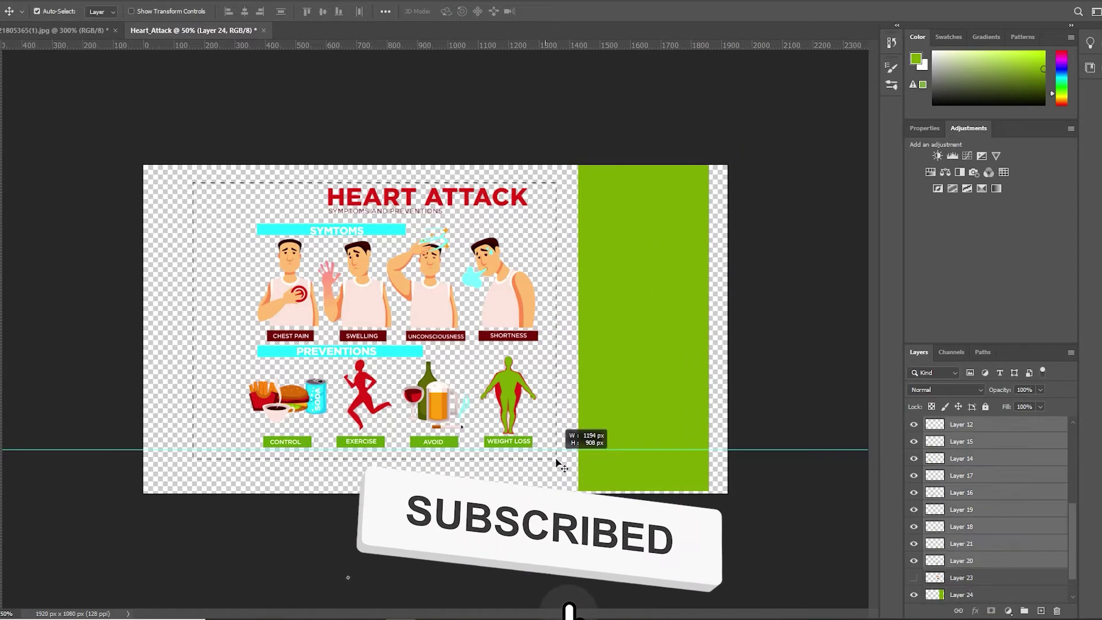
key(ctrl+t)
drag(538, 187, 561, 189)
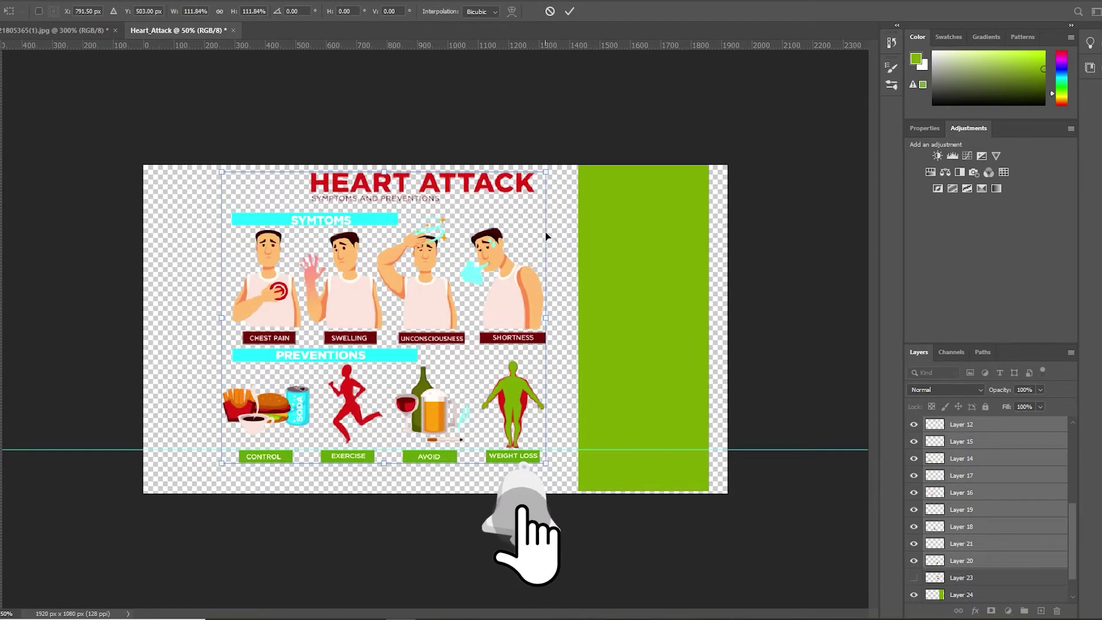
drag(241, 453, 221, 472)
key(Return)
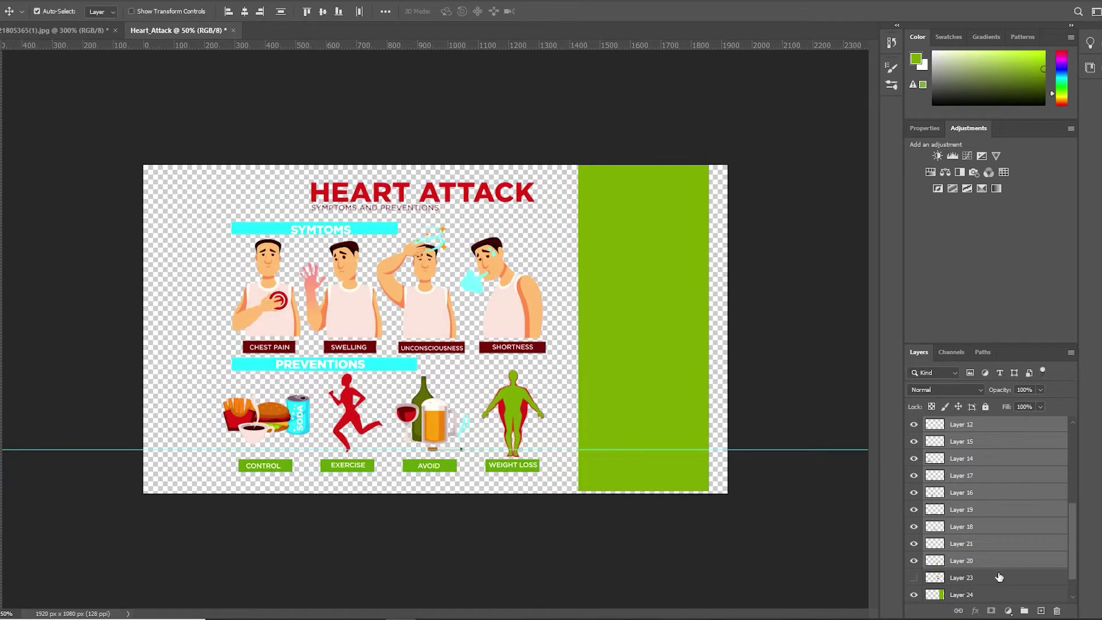
Step: Show the character layer, scale it across the green panel, and move the heart icon there
click(913, 577)
drag(550, 294, 657, 324)
key(ctrl+t)
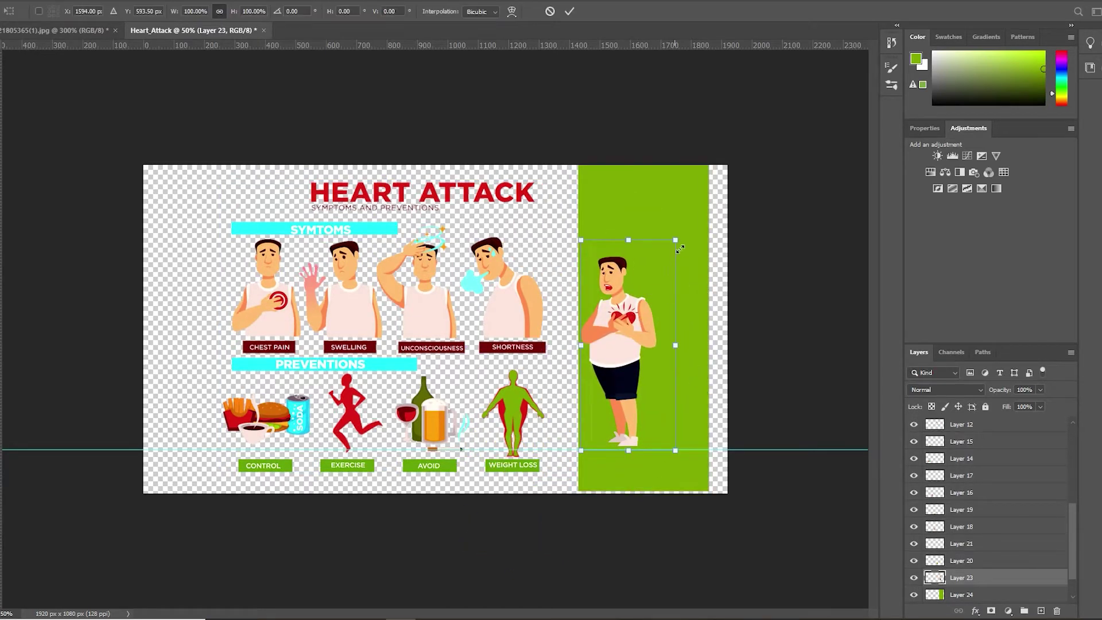
drag(673, 238, 688, 189)
mouse_move(625, 350)
mouse_down()
mouse_move(612, 342)
mouse_move(621, 347)
mouse_up()
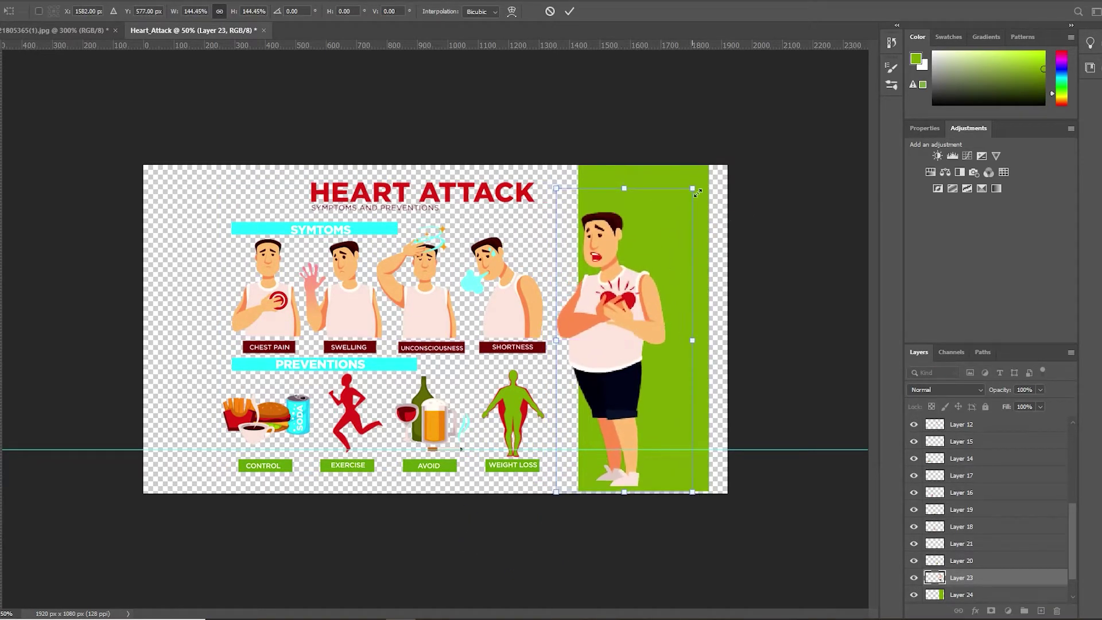
drag(697, 193, 709, 150)
drag(613, 317, 621, 334)
key(Return)
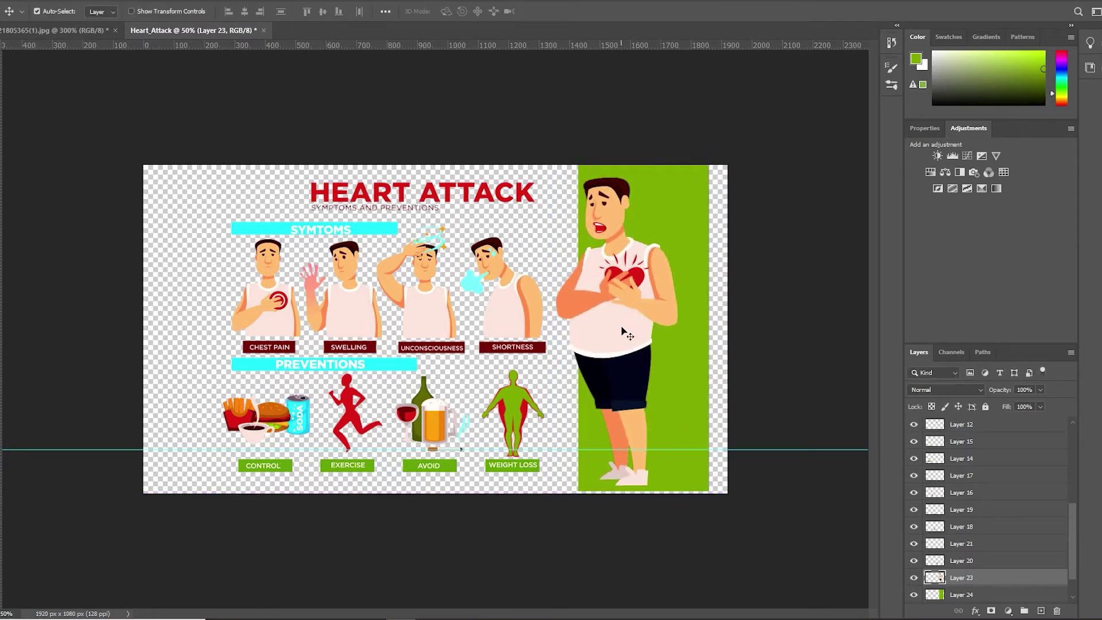
scroll(1027, 560, down, 1)
drag(548, 246, 669, 216)
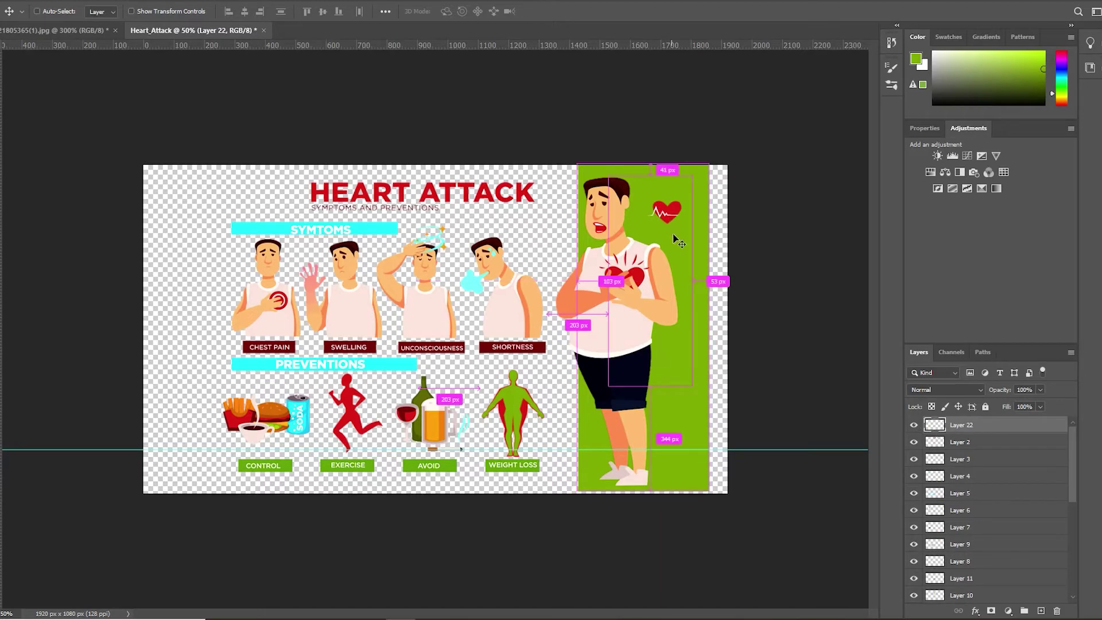
Step: Add a new layer filled with dark navy
key(ctrl+t)
key(Return)
key(ctrl+shift+n)
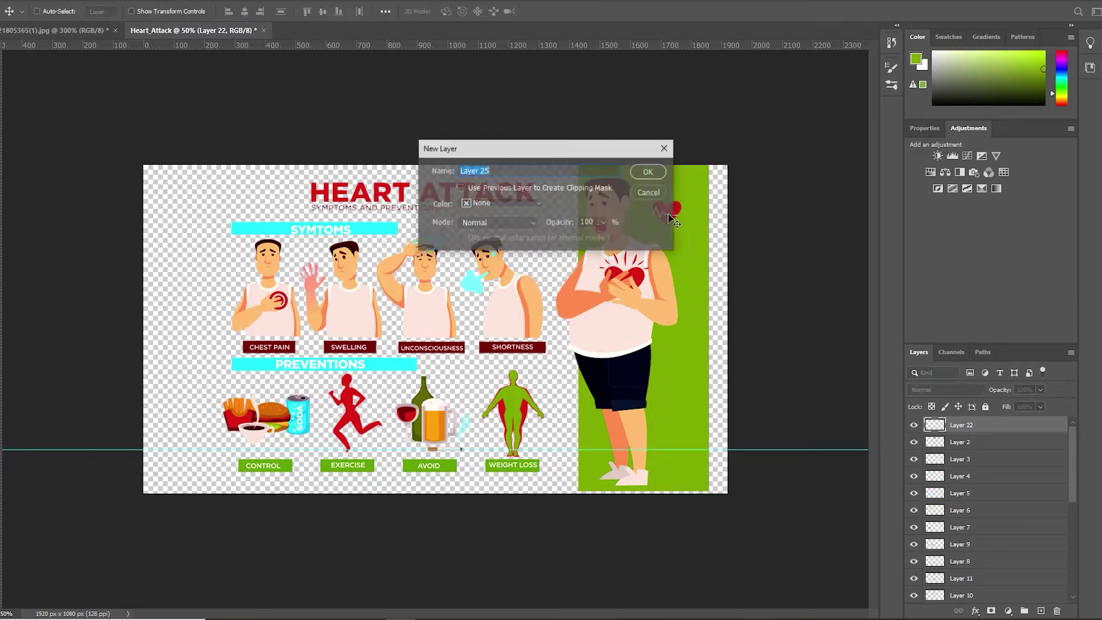
key(Return)
key(i)
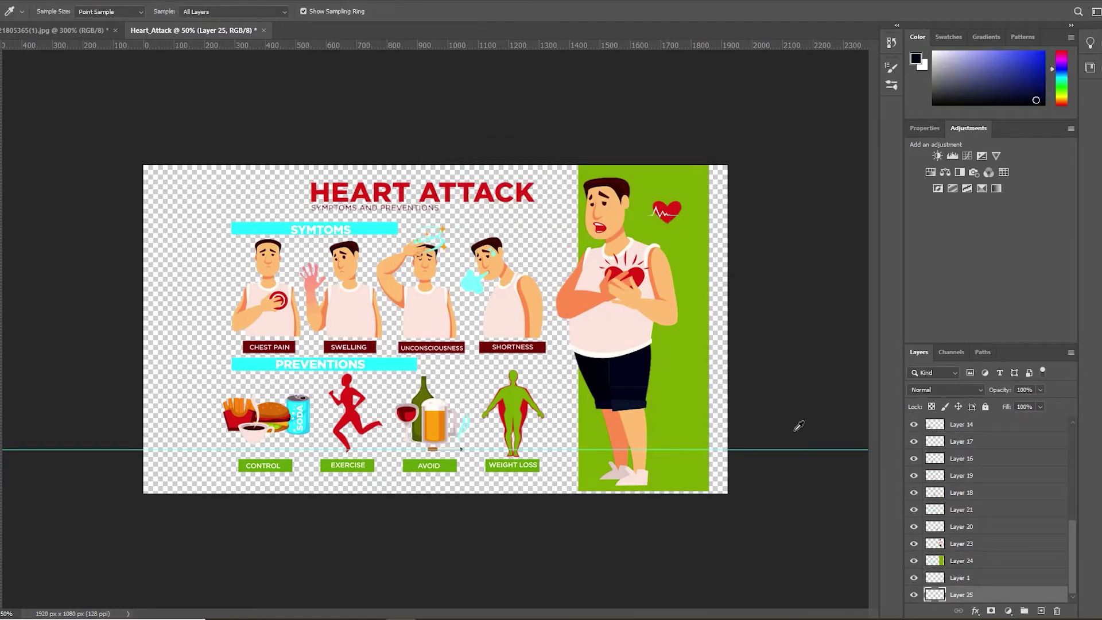
key(alt+BackSpace)
key(v)
Step: Move the heart icon beside the SYMTOMS heading and copy it to a new layer
drag(669, 220, 218, 235)
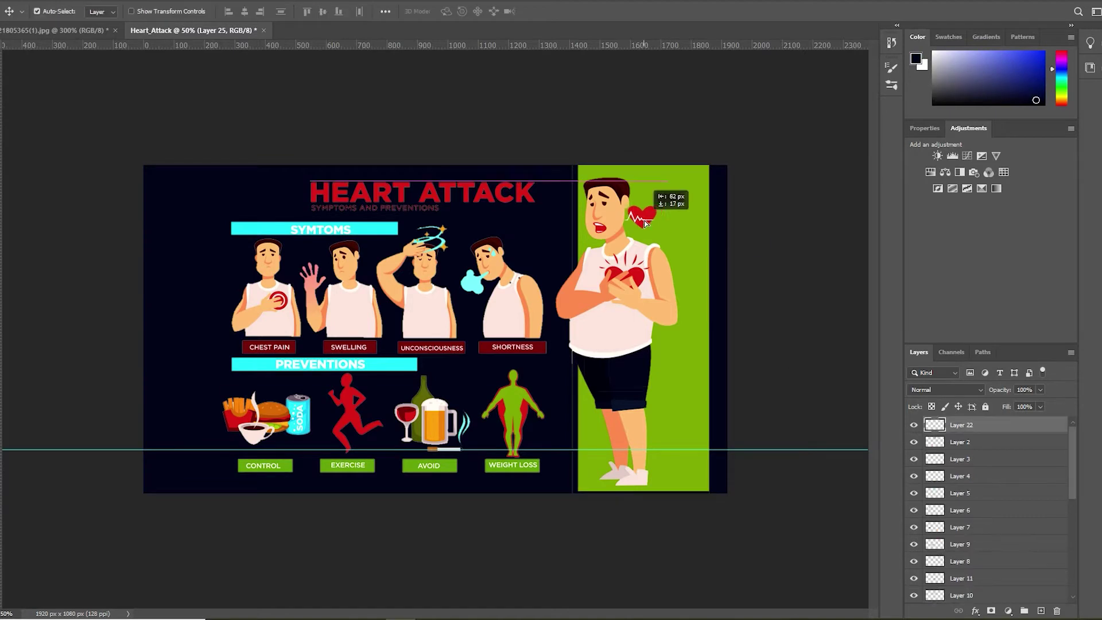
key(m)
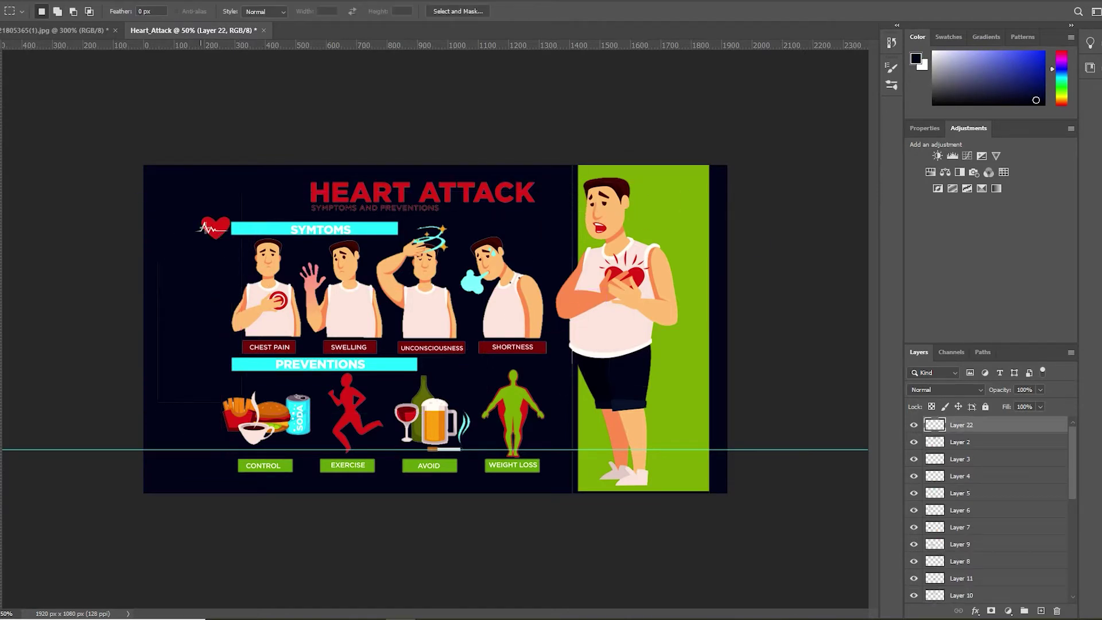
right_click(214, 237)
click(246, 338)
Step: Show Layer 22, move the heart onto the green panel, and move the character left
click(914, 441)
click(973, 447)
key(v)
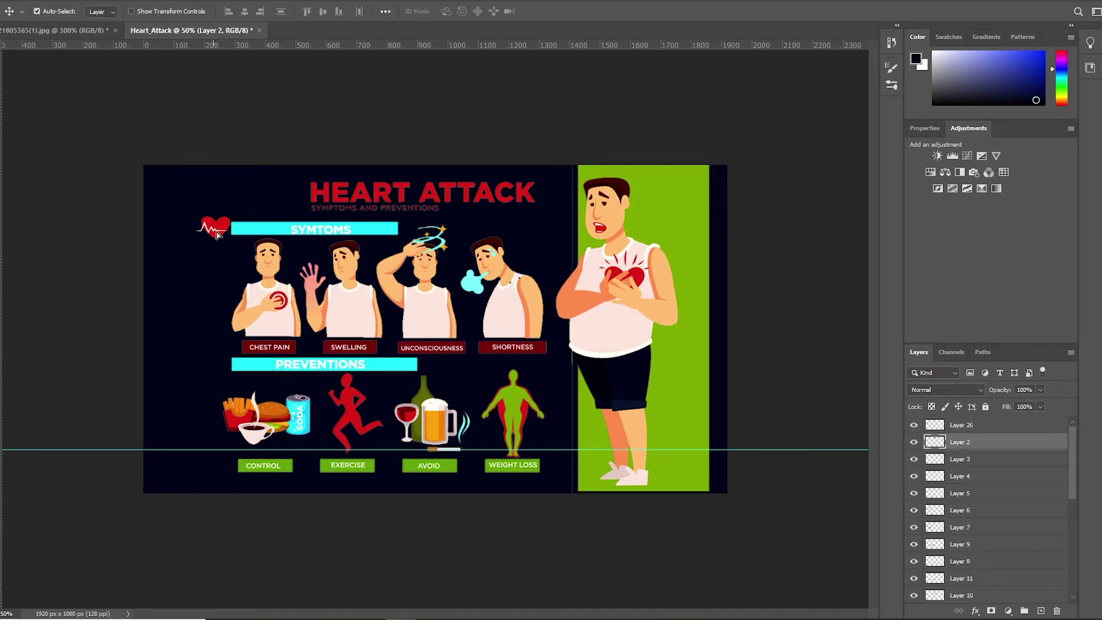
drag(213, 228, 672, 202)
drag(607, 221, 207, 212)
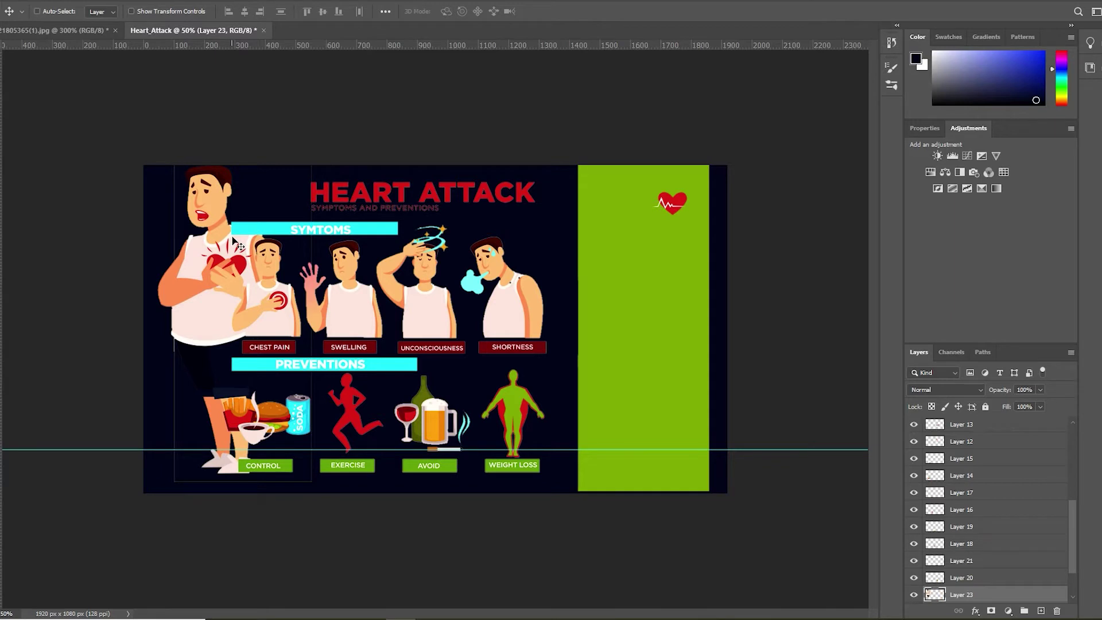
Step: Shrink the character to about three-quarters size and move it to the canvas middle
key(ctrl+t)
drag(159, 137, 184, 184)
mouse_move(229, 298)
mouse_down()
mouse_move(643, 275)
mouse_move(195, 285)
mouse_up()
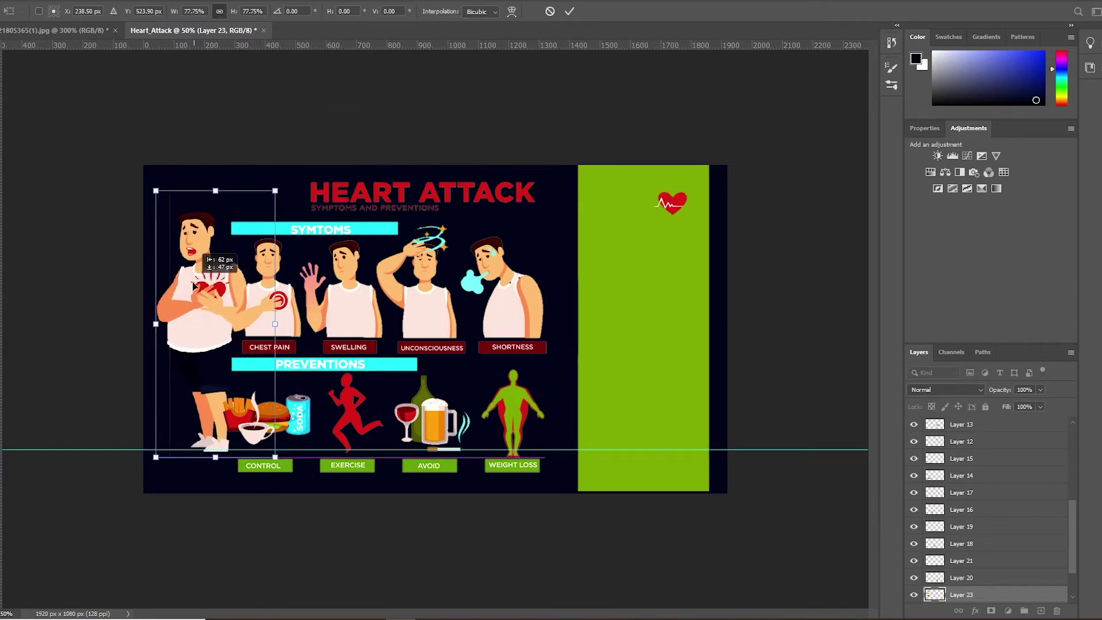
key(Return)
drag(914, 424, 914, 577)
drag(218, 318, 486, 323)
key(m)
drag(551, 180, 593, 471)
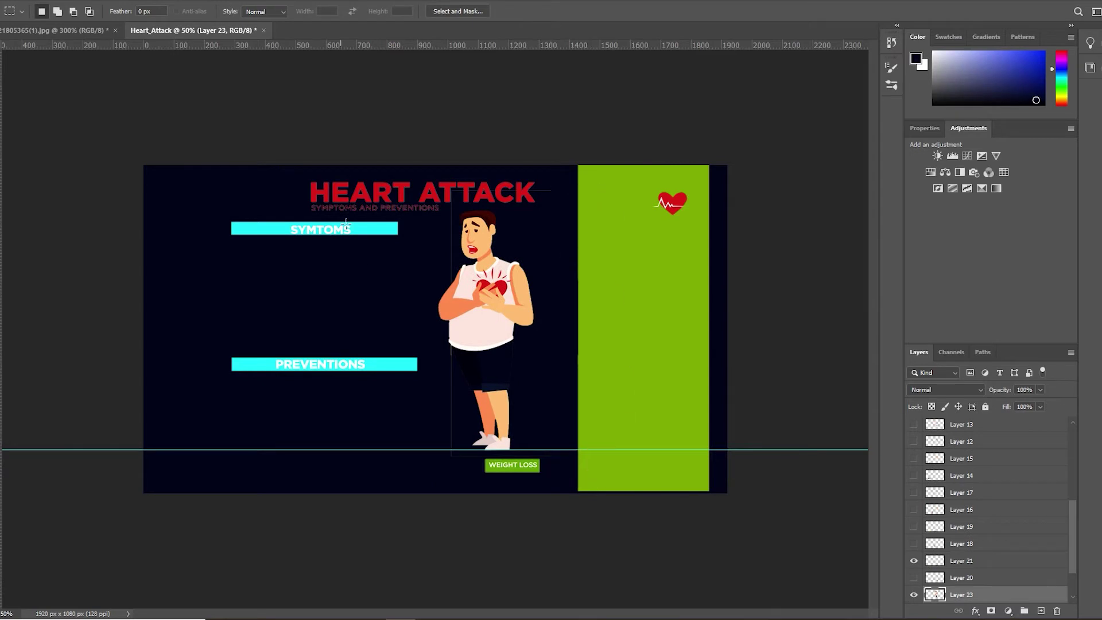
Step: Patch the background around the legs and WEIGHT LOSS label
key(ctrl+plus)
key(ctrl+plus)
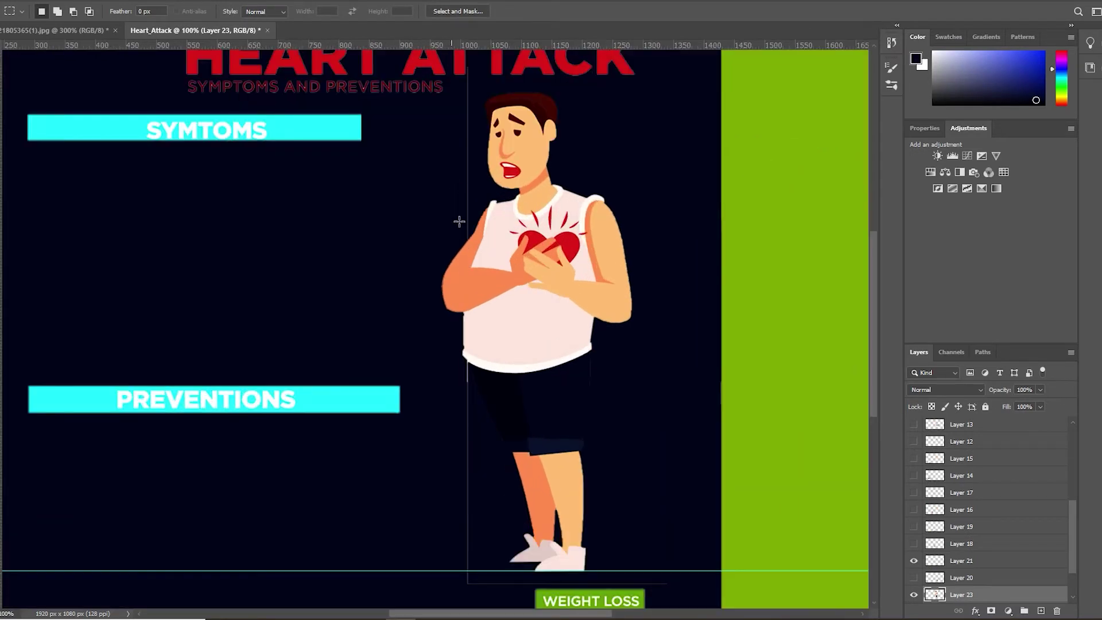
key(j)
drag(618, 103, 629, 194)
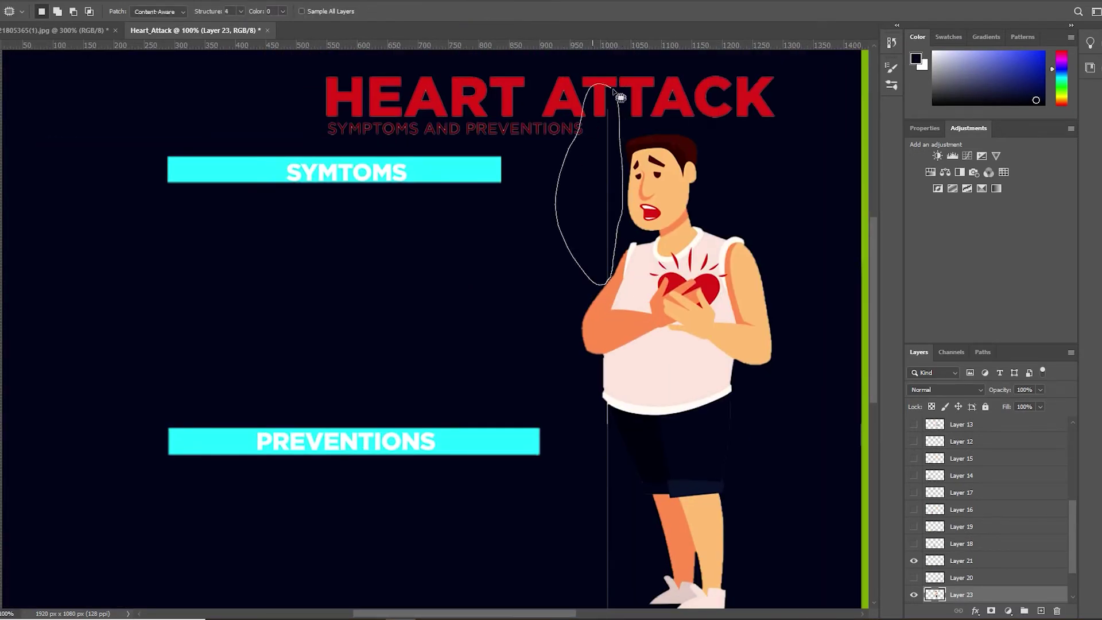
scroll(612, 222, down, 5)
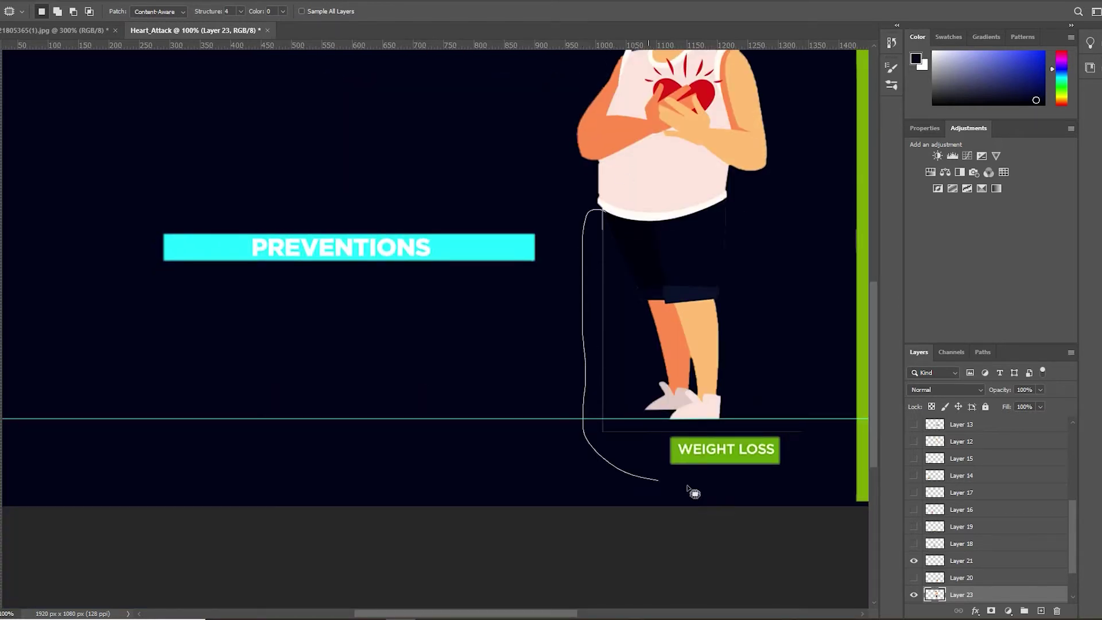
drag(617, 253, 614, 250)
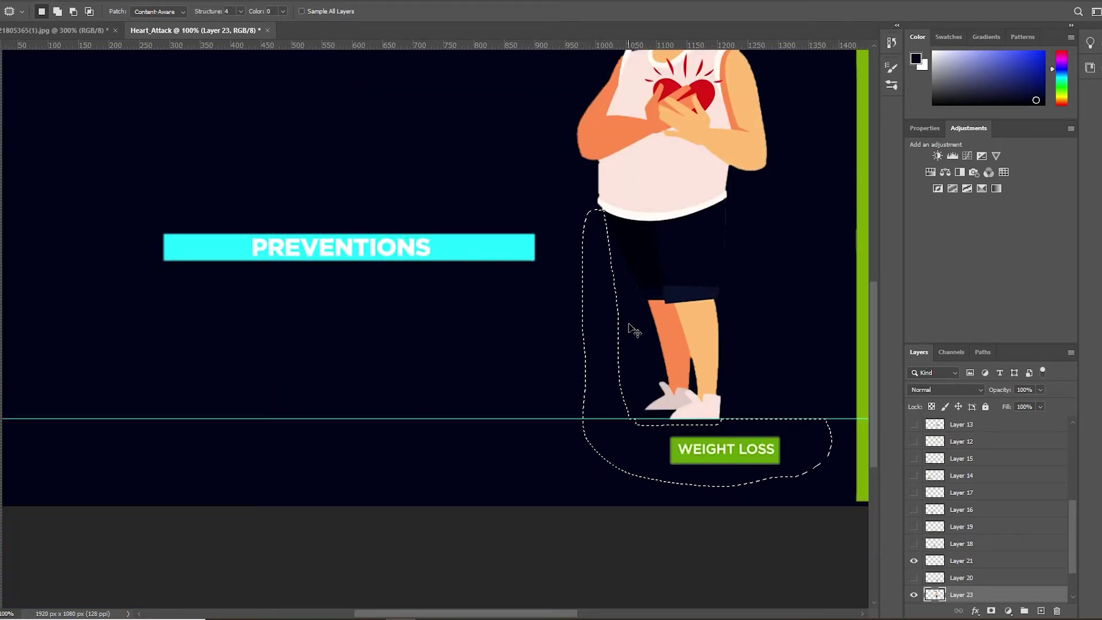
key(ctrl+minus)
Step: Move the character onto the green panel and enlarge it to fill the panel
key(ctrl+t)
mouse_move(742, 352)
mouse_down()
mouse_move(629, 222)
mouse_move(594, 136)
mouse_up()
drag(682, 245, 695, 247)
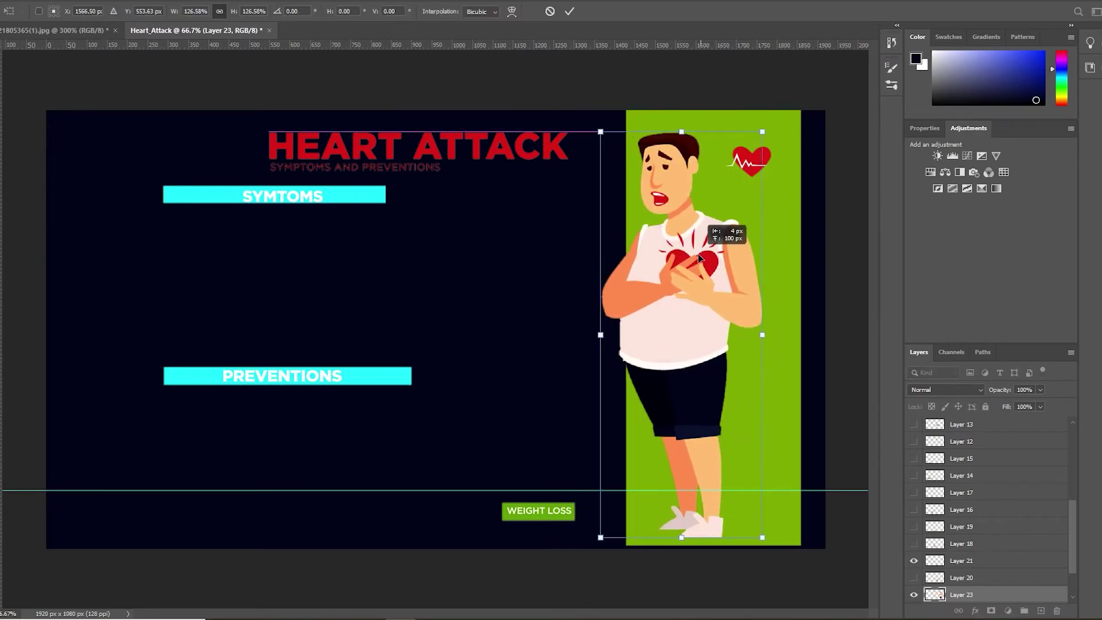
key(Return)
Step: Enlarge the heart-pulse icon beside the character's head
click(750, 161)
key(ctrl+t)
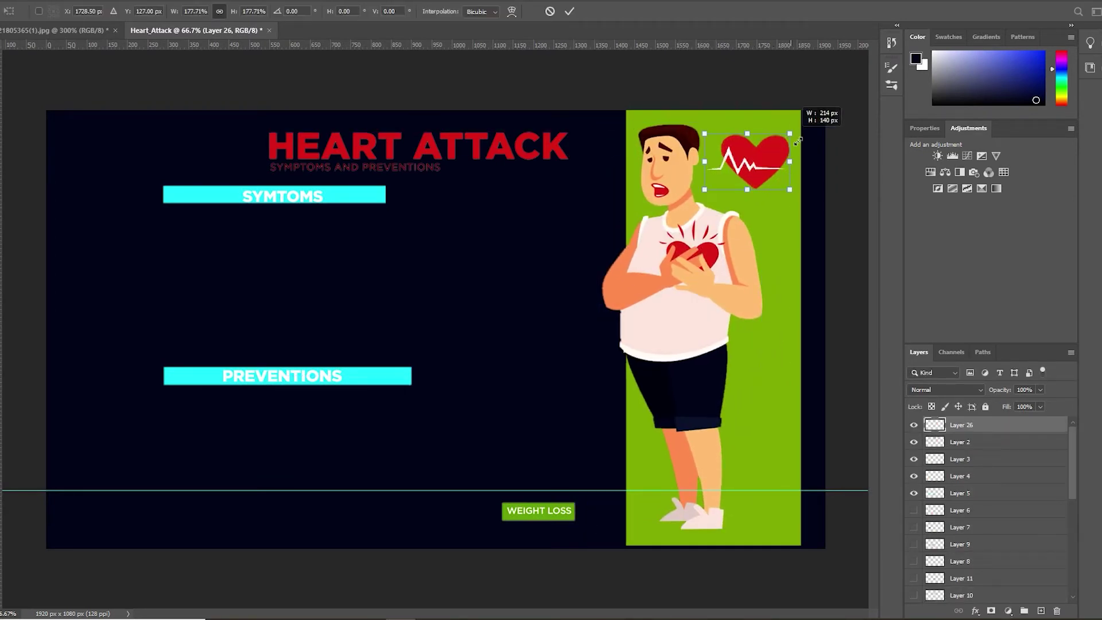
drag(773, 146, 794, 142)
key(Return)
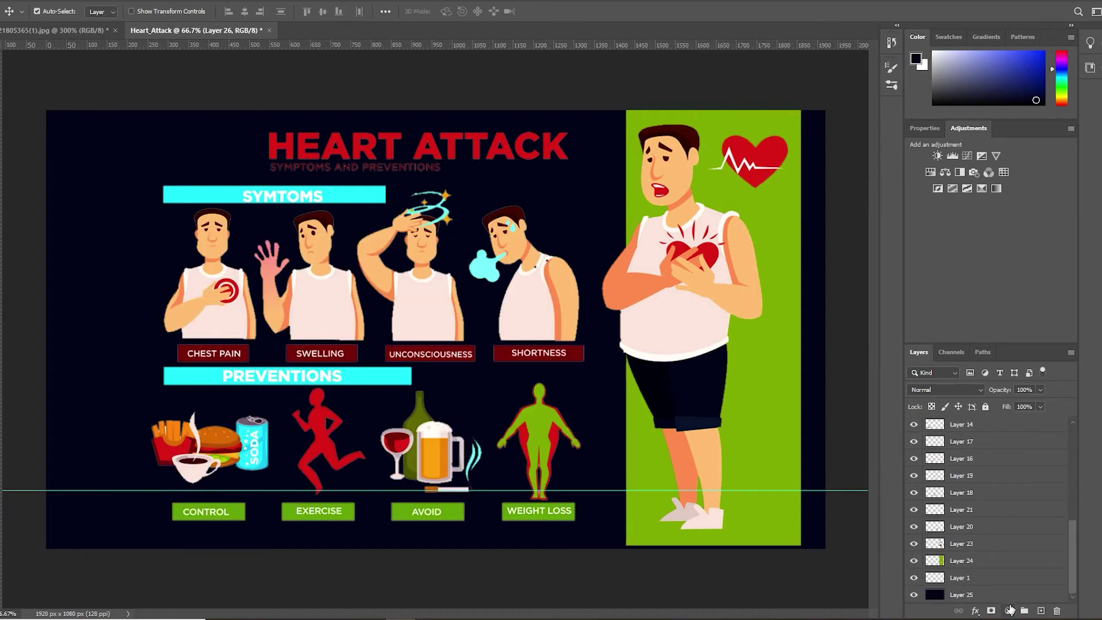
scroll(957, 478, up, 5)
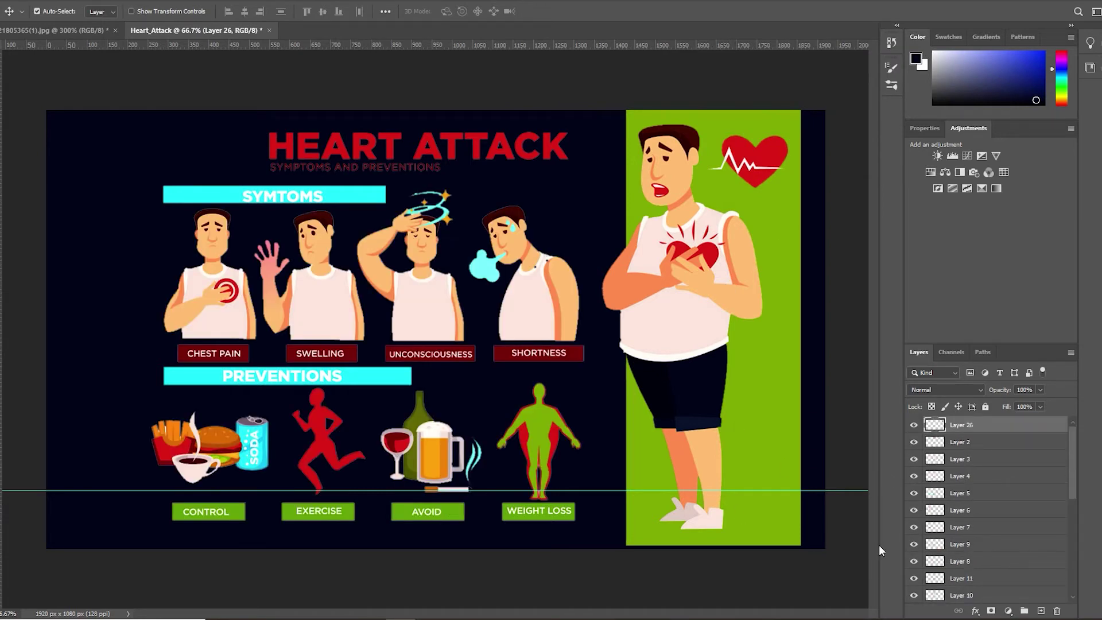
Step: Fill the background layer Layer 25 with white
scroll(975, 516, down, 5)
click(961, 594)
key(ctrl+BackSpace)
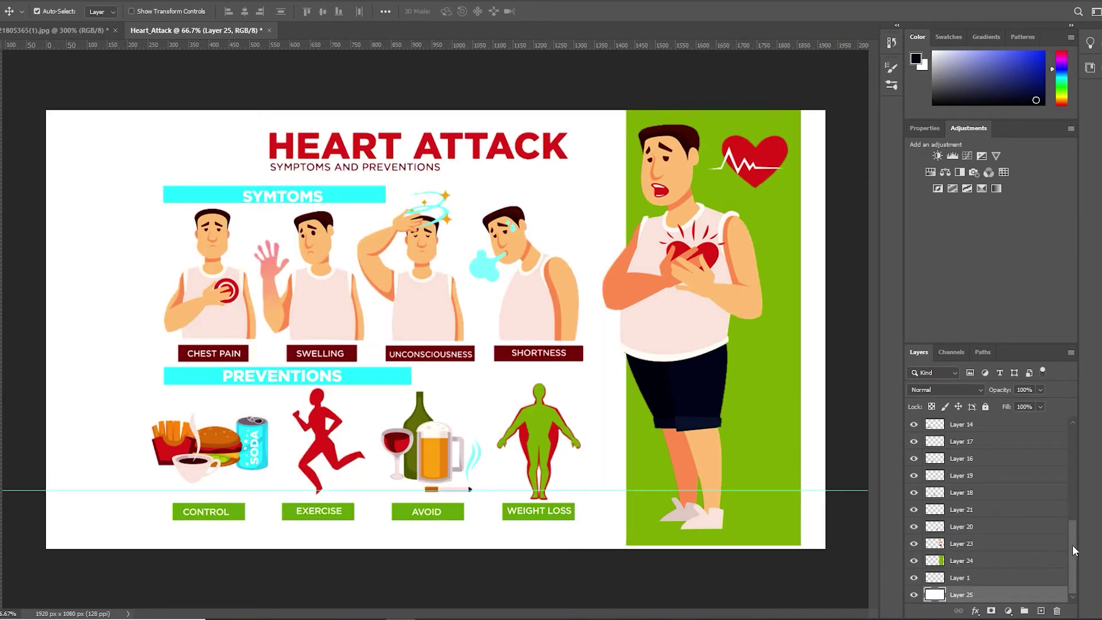
scroll(976, 516, up, 10)
Step: Give Layer 26 a Drop Shadow and copy that layer style
double_click(961, 425)
click(193, 396)
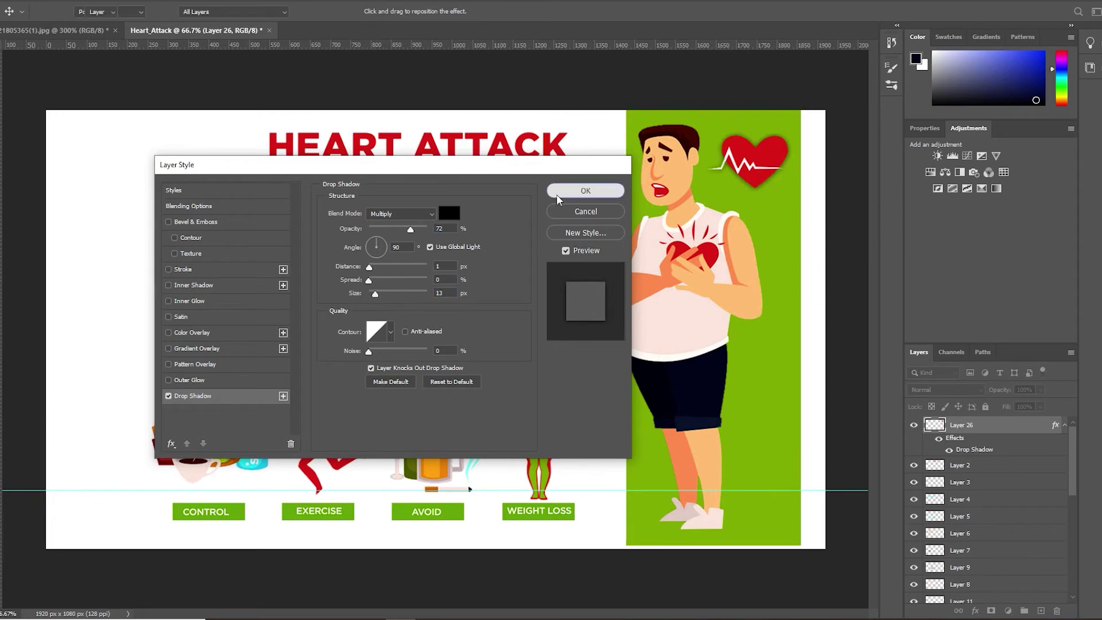
click(586, 191)
right_click(975, 448)
click(998, 361)
Step: Paste the drop shadow style onto all the figure and icon layers
click(959, 464)
shift+click(961, 600)
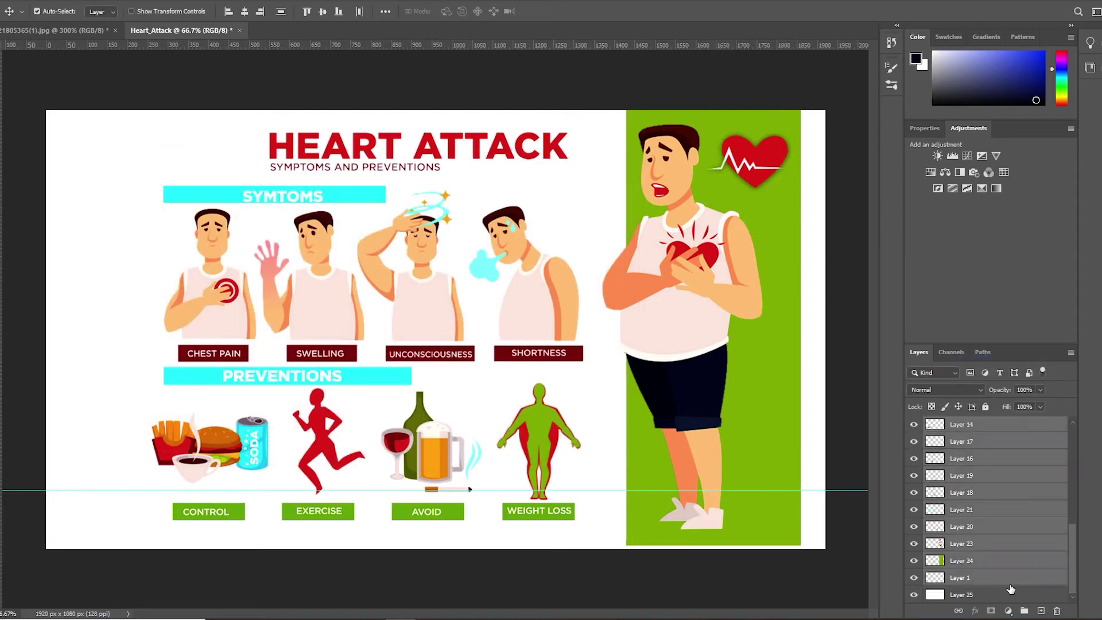
right_click(970, 568)
click(984, 446)
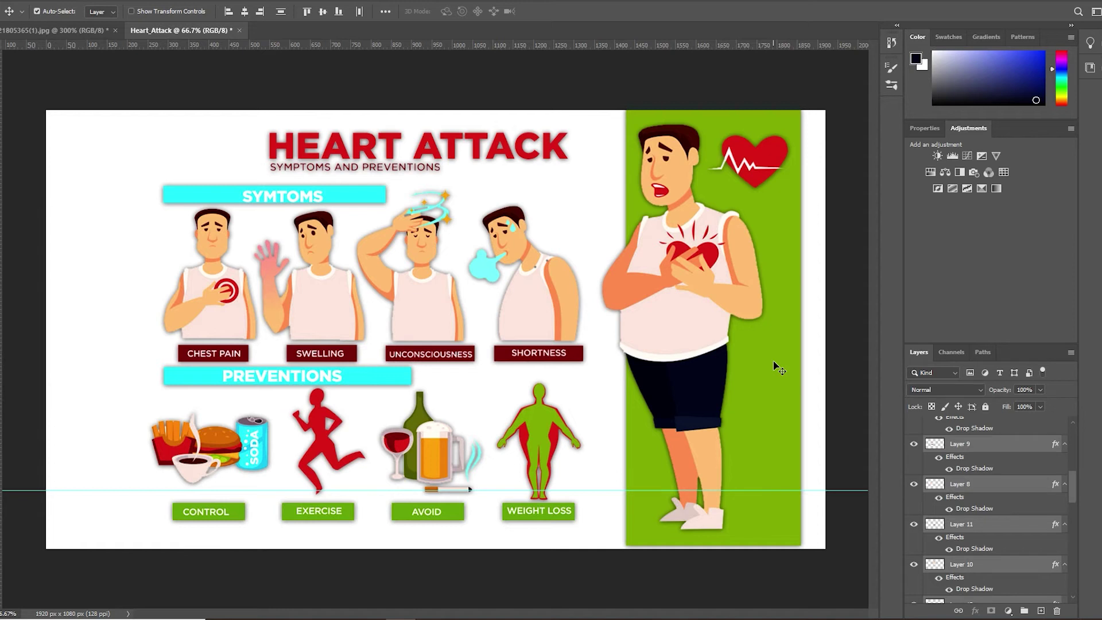
Step: Select the background layer, now named BG, and start saving the document
key(u)
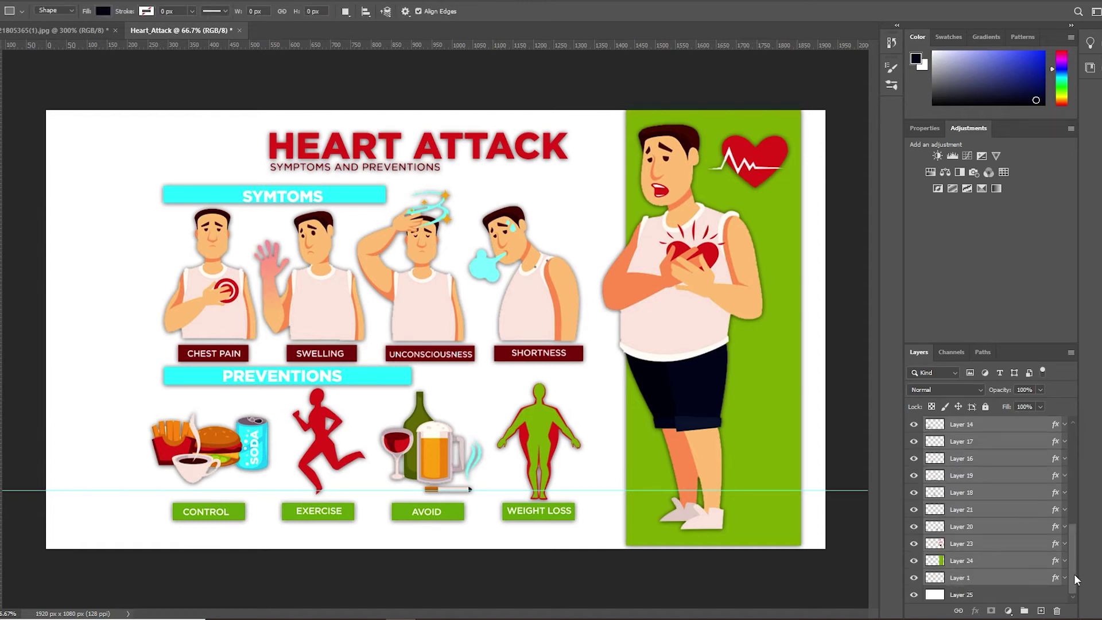
click(1005, 597)
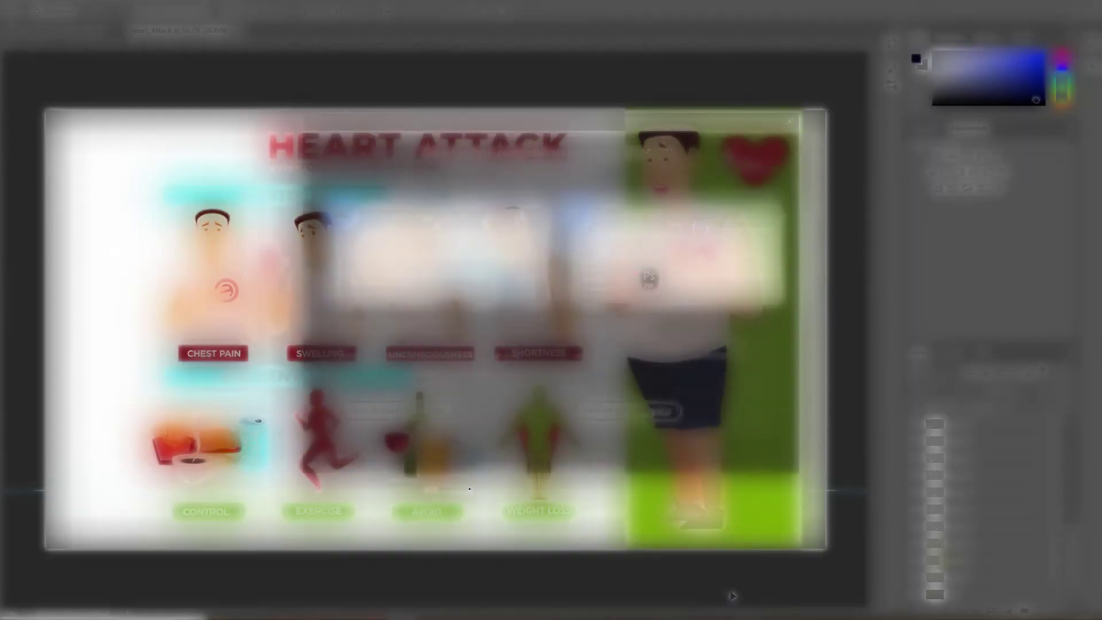
key(ctrl+s)
Step: Save Heart_Attack as a PSD in D:\Anto\TUTORIALS\Photoshop on the DATA drive
click(629, 414)
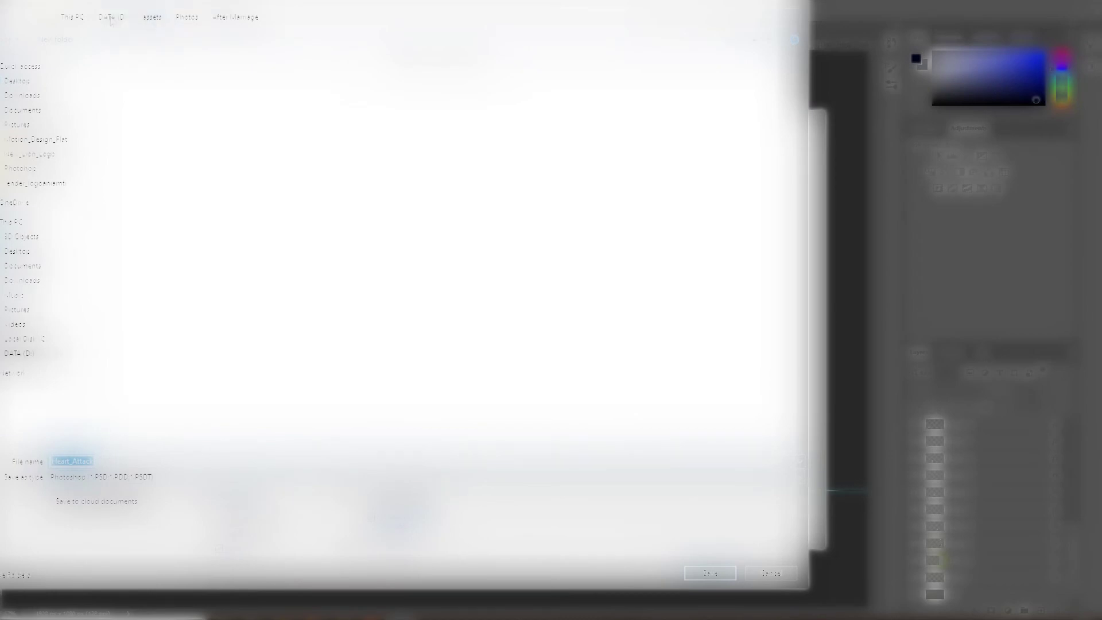
click(111, 18)
double_click(102, 76)
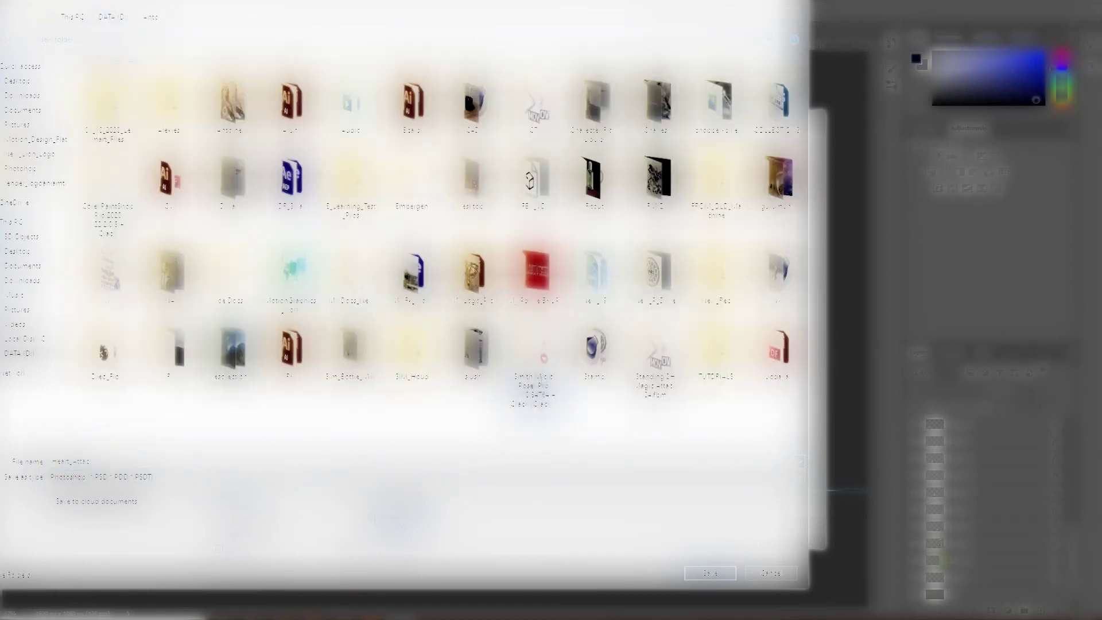
double_click(715, 347)
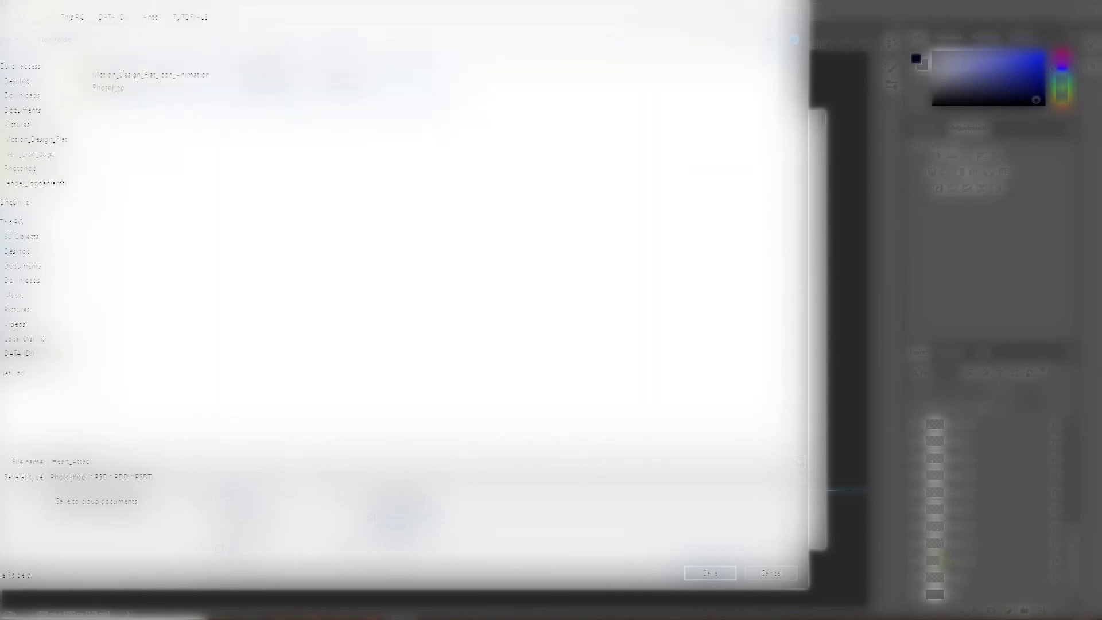
double_click(109, 87)
text(_Tutorial_03)
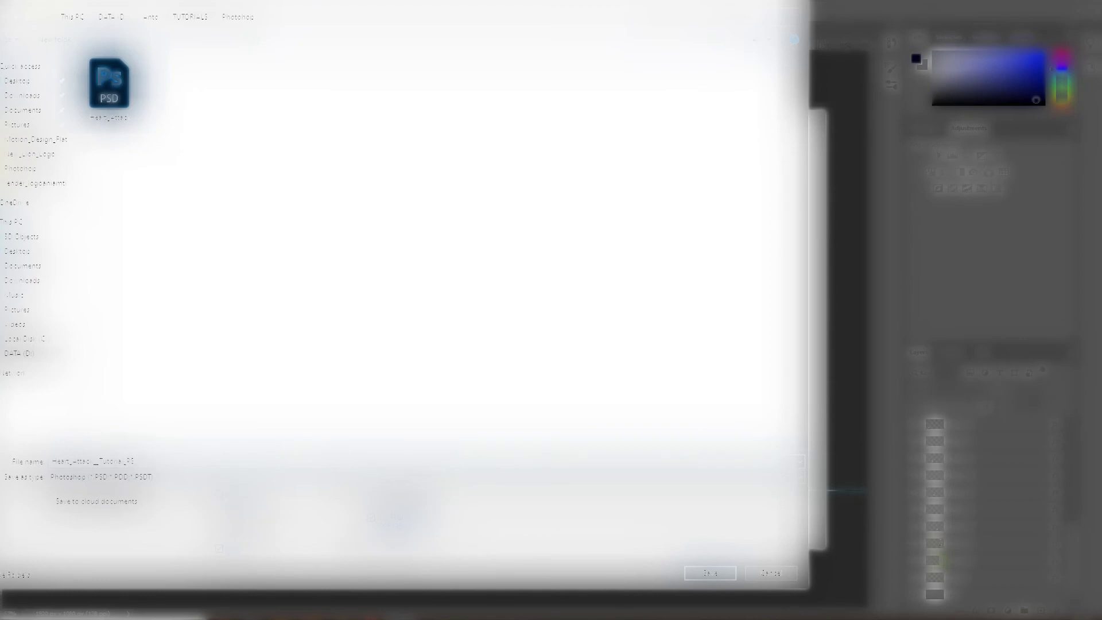
key(Return)
key(Return)
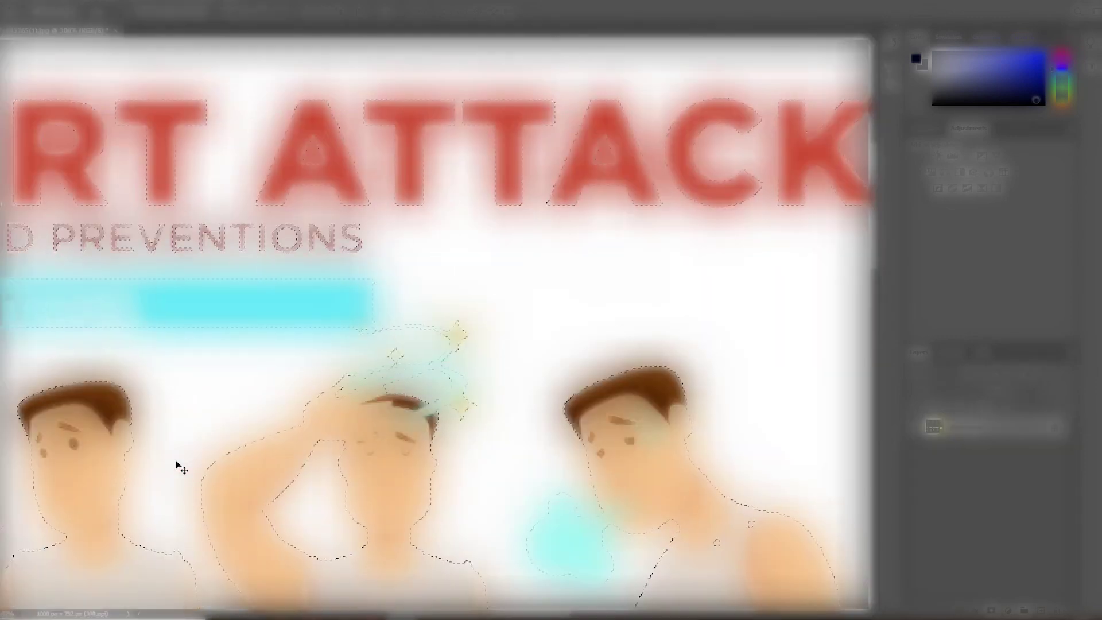
Step: Close the Heart_Attack infographic document with Ctrl+W
key(ctrl+w)
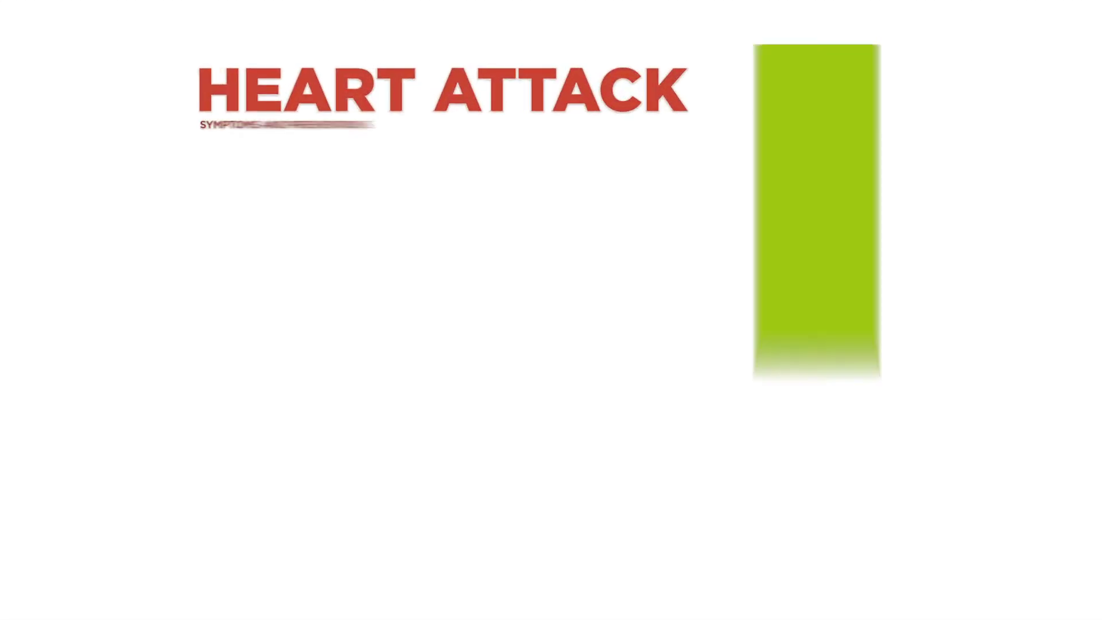